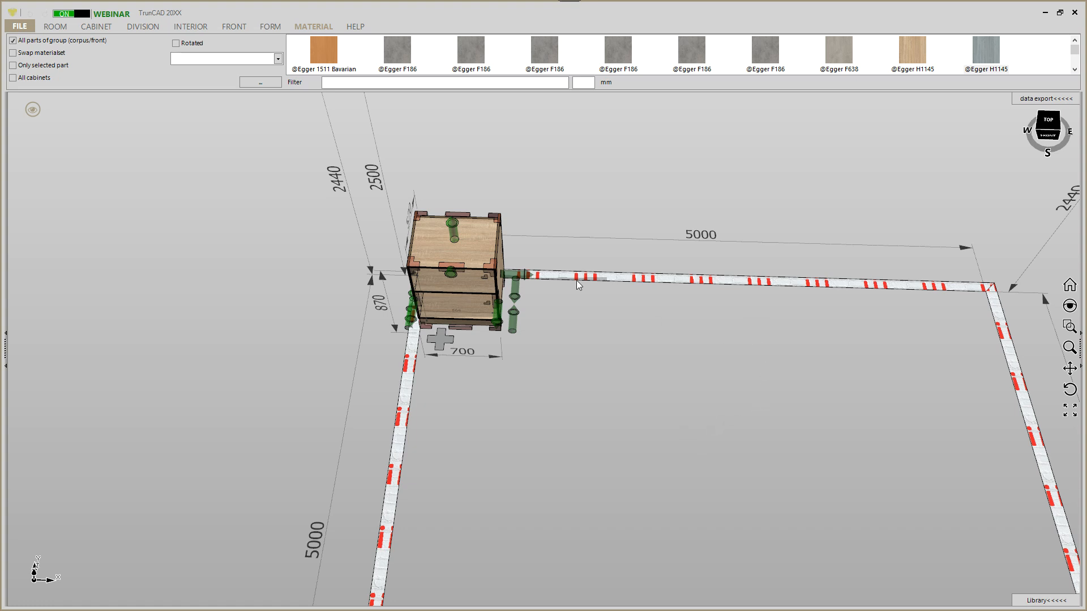
Set the base cabinet's coverpanel overlaps to 20 at the front and 20 at the back.
scroll(460, 230, up, 5)
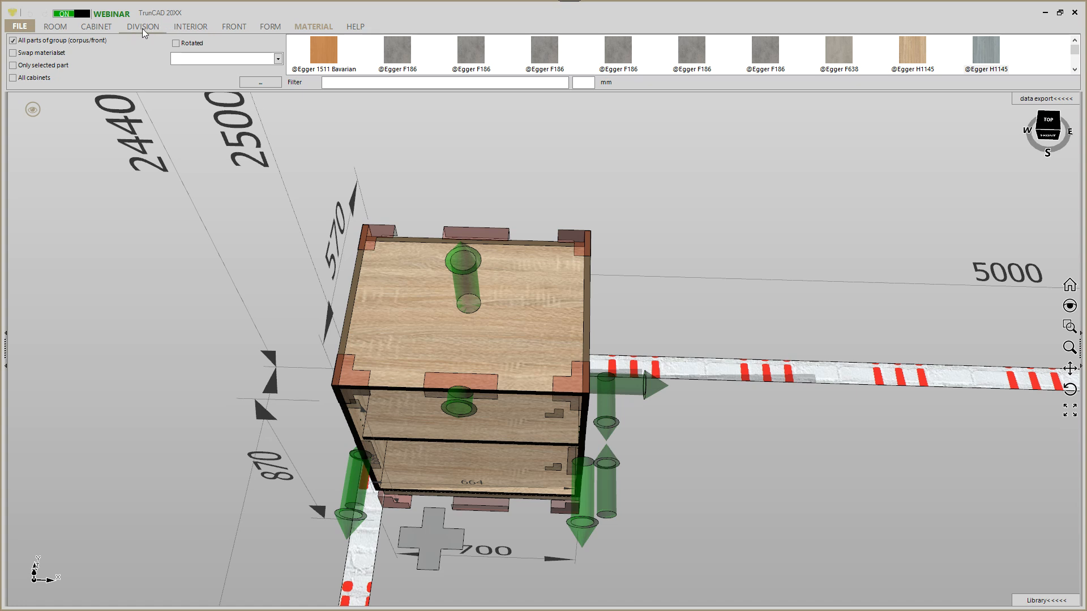
click(99, 26)
click(271, 60)
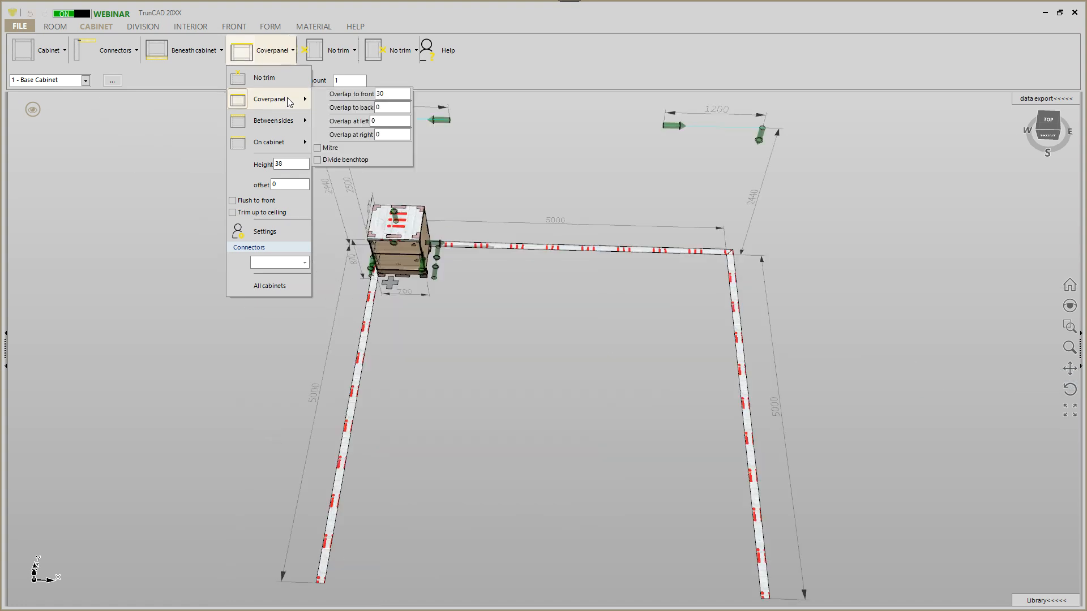
double_click(390, 94)
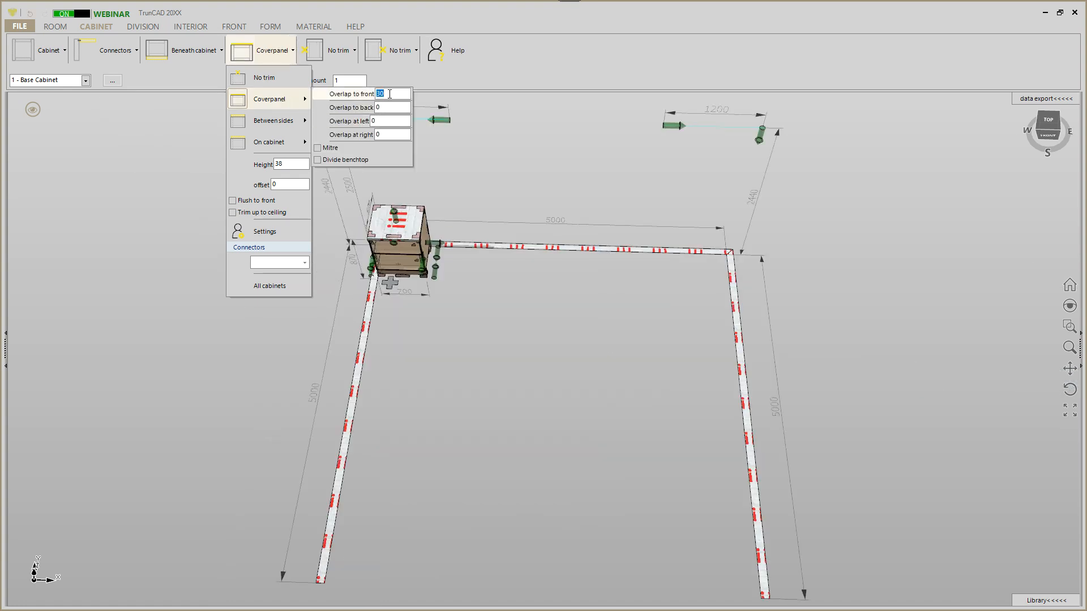
text(20)
double_click(385, 107)
text(20)
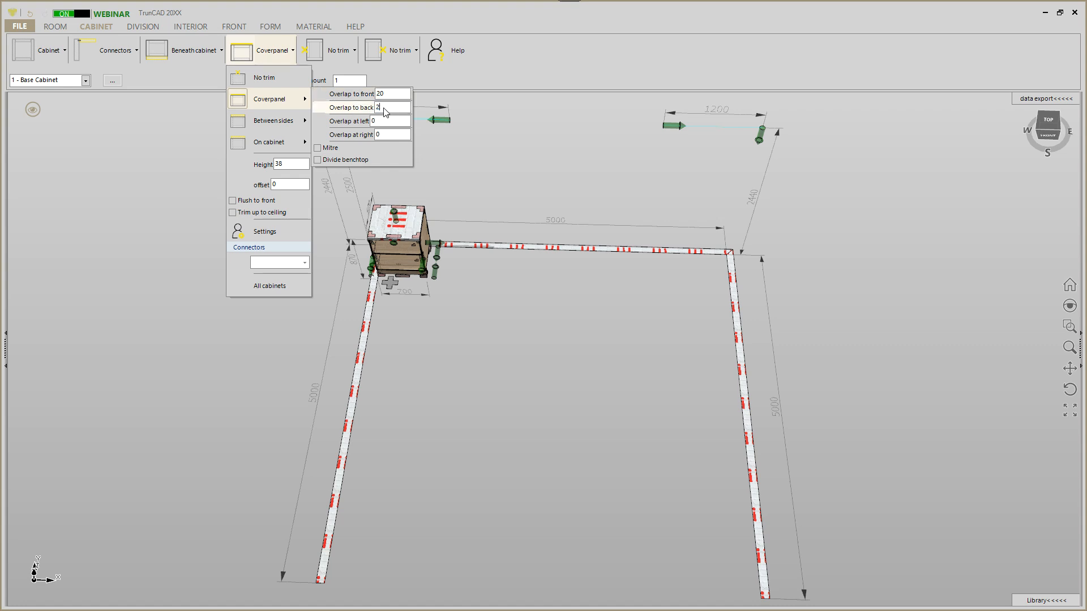
click(509, 168)
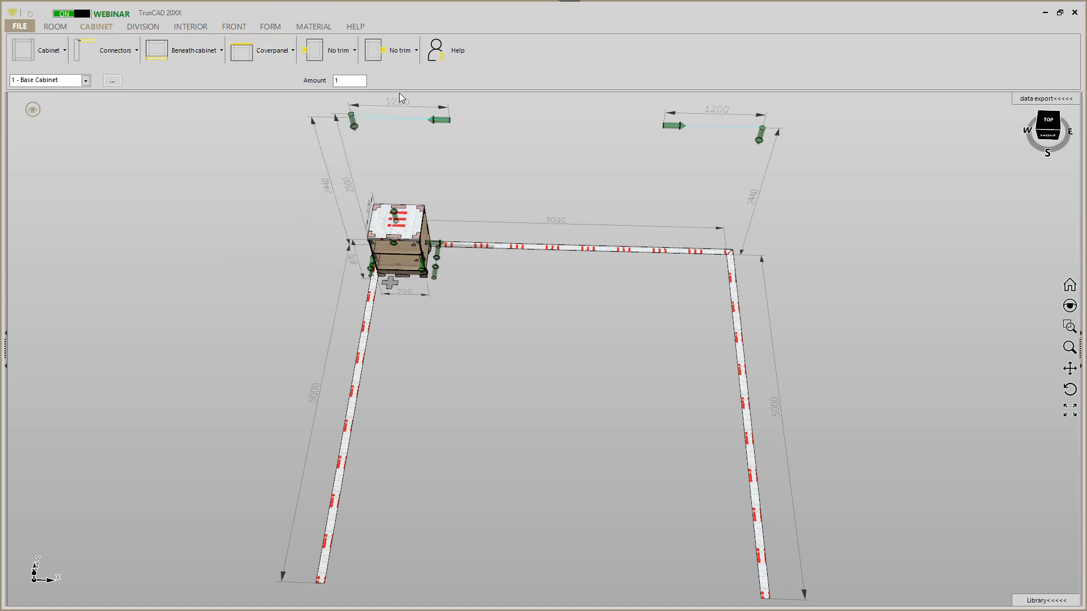
Apply the light wood Egger H1145 material to all parts of the cabinet's group.
click(314, 27)
drag(911, 57, 406, 213)
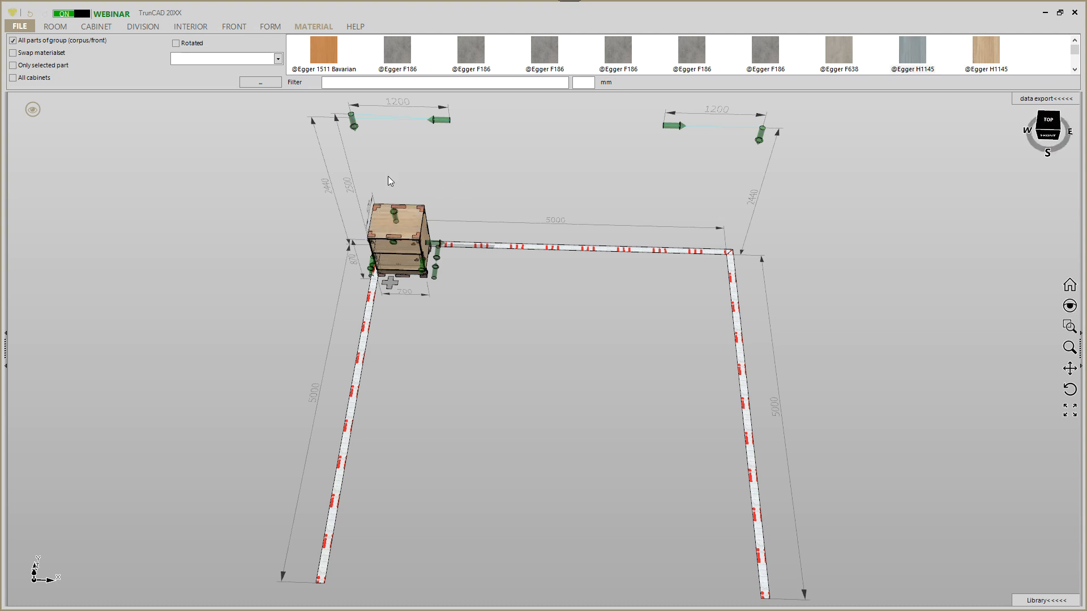
Add a visible back to the base cabinet.
middle_drag(389, 175, 432, 176)
click(94, 28)
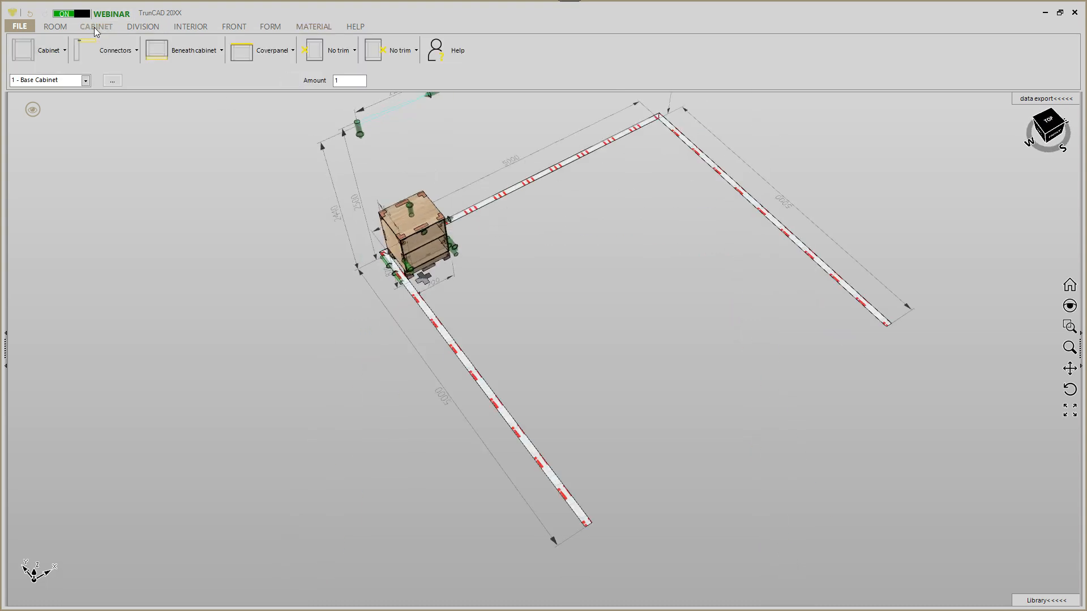
click(120, 53)
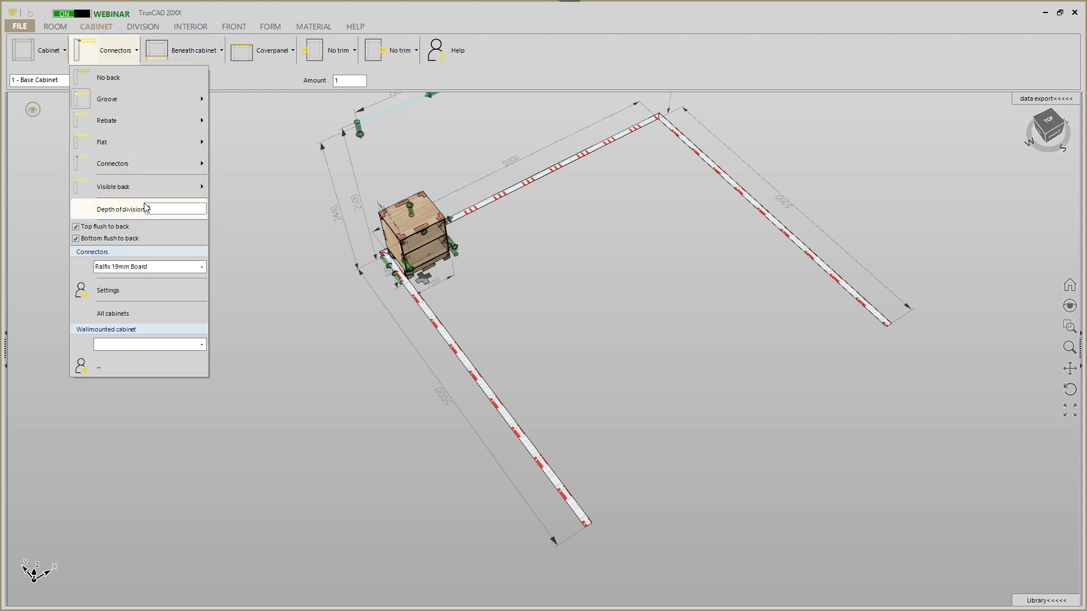
mouse_move(144, 193)
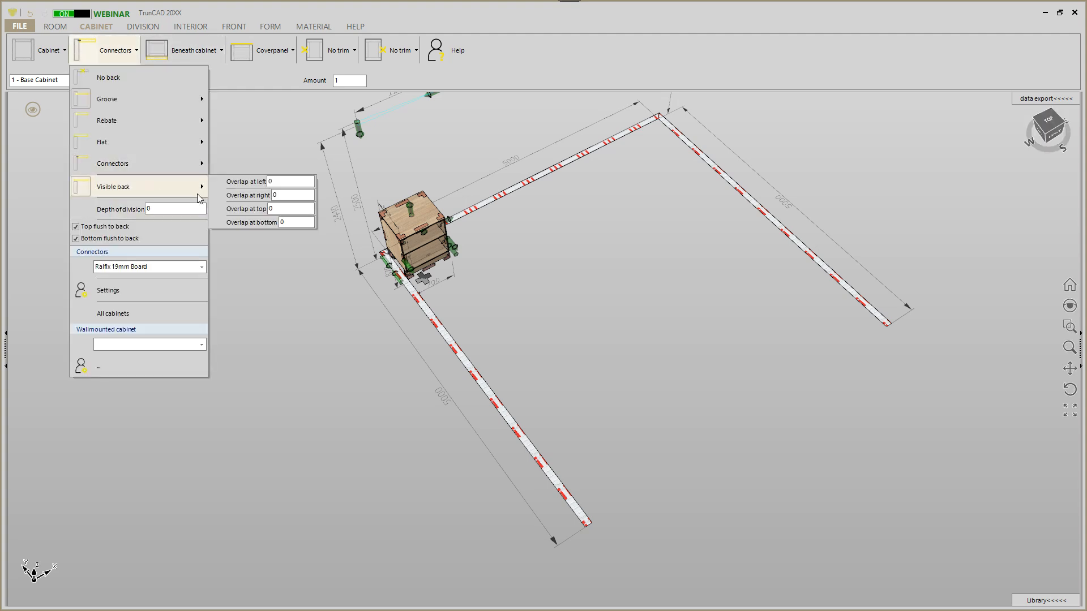
click(247, 152)
Measure the offset at the cabinet's upper rear corner between the visible back and the carcass.
scroll(375, 210, up, 3)
scroll(409, 232, up, 5)
middle_drag(409, 232, 556, 187)
scroll(405, 245, up, 5)
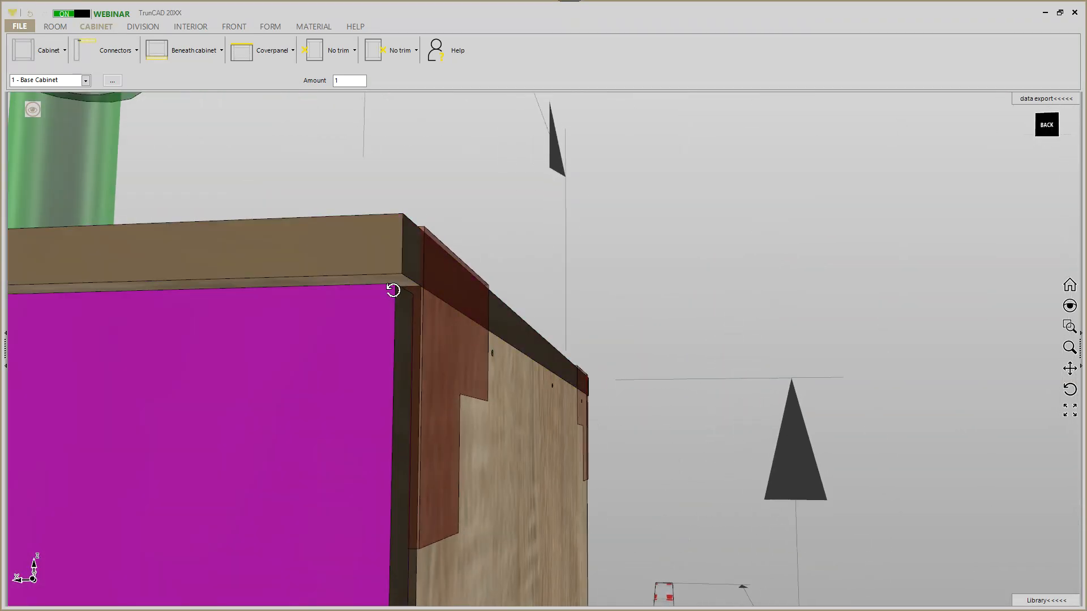
middle_drag(395, 287, 361, 287)
scroll(443, 283, up, 3)
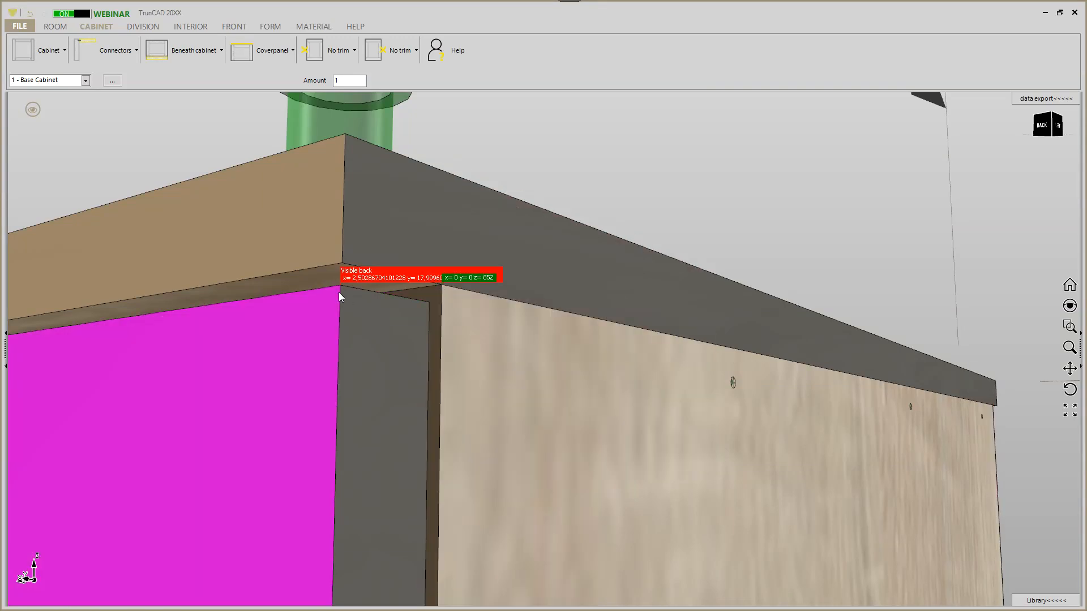
click(339, 292)
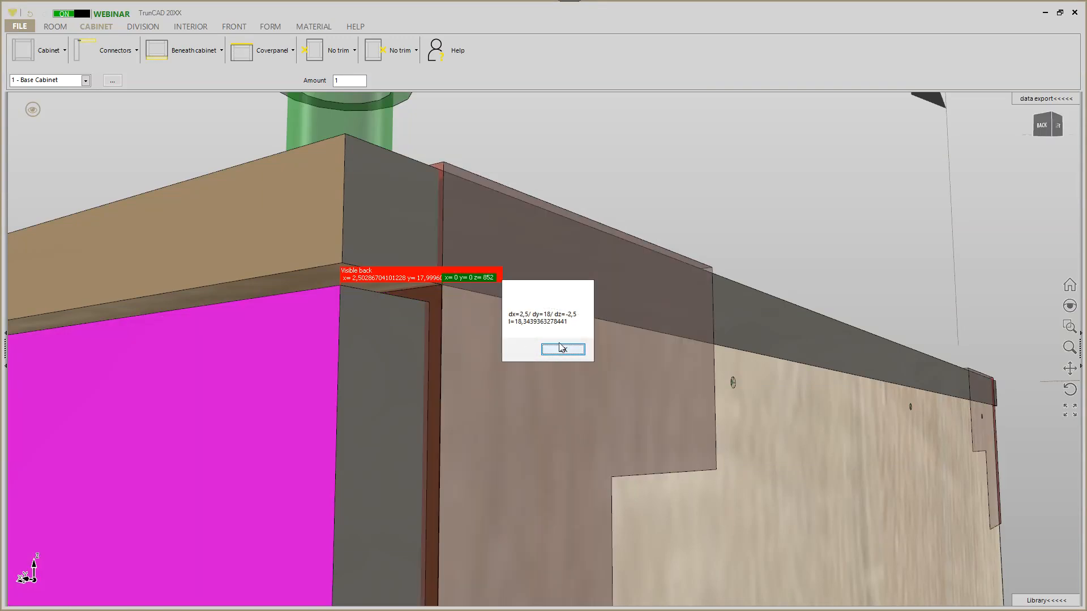
click(561, 349)
Set the visible back's overlaps to 2.5 at the top, left and right.
scroll(566, 256, down, 6)
middle_drag(567, 256, 548, 294)
scroll(304, 223, up, 3)
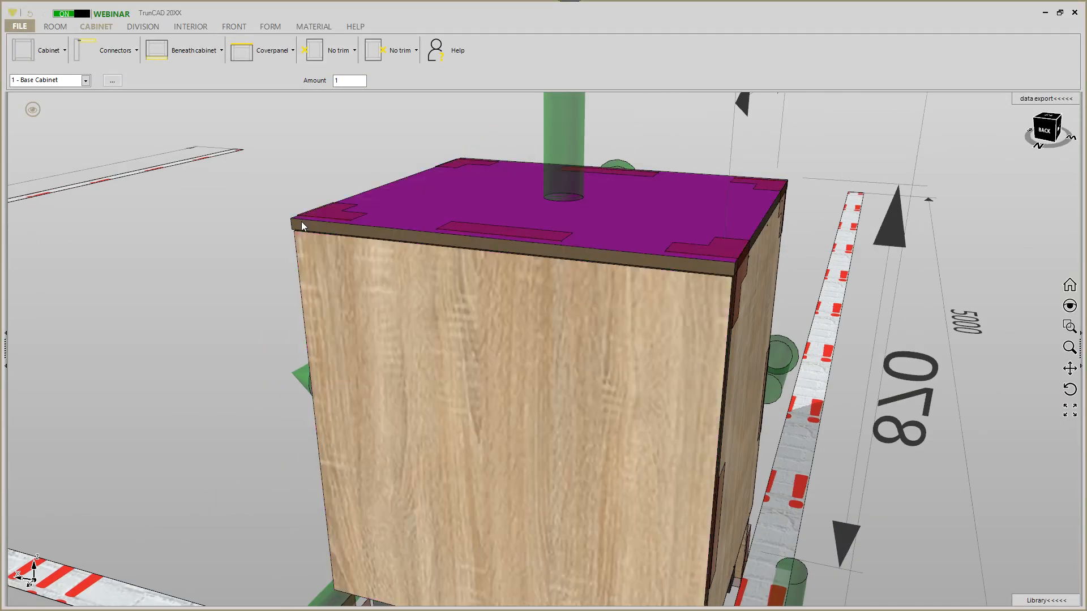
middle_drag(305, 220, 327, 222)
scroll(290, 230, up, 4)
scroll(322, 227, down, 2)
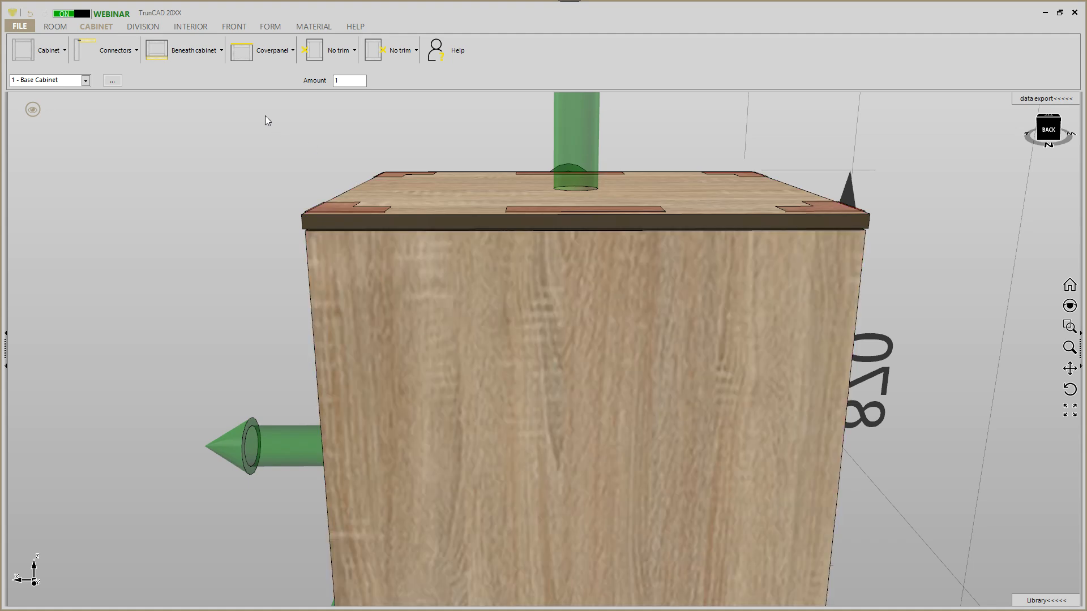
click(125, 55)
mouse_move(164, 184)
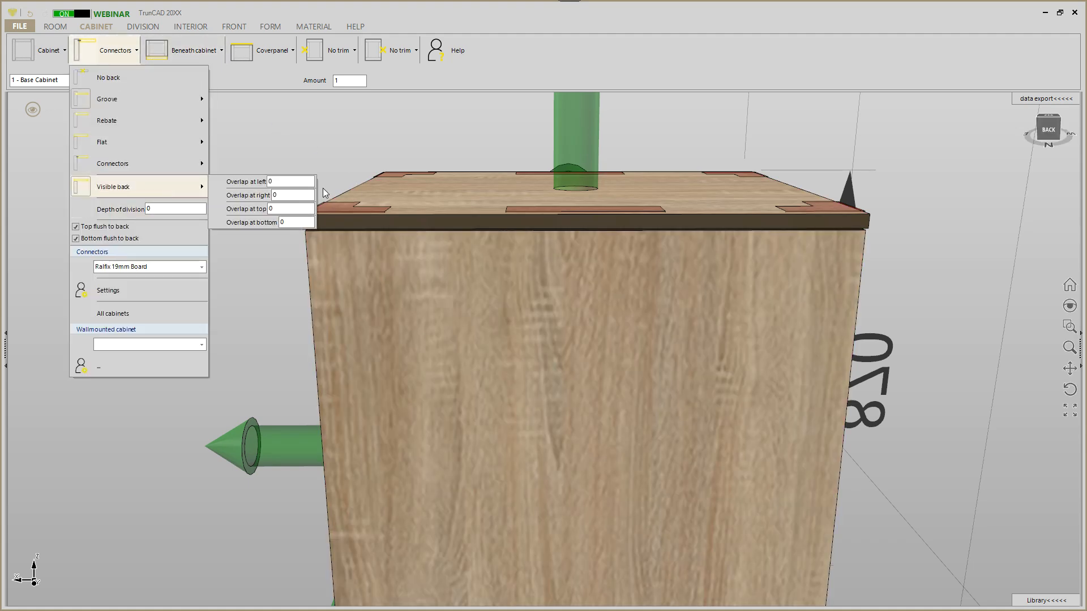
click(286, 209)
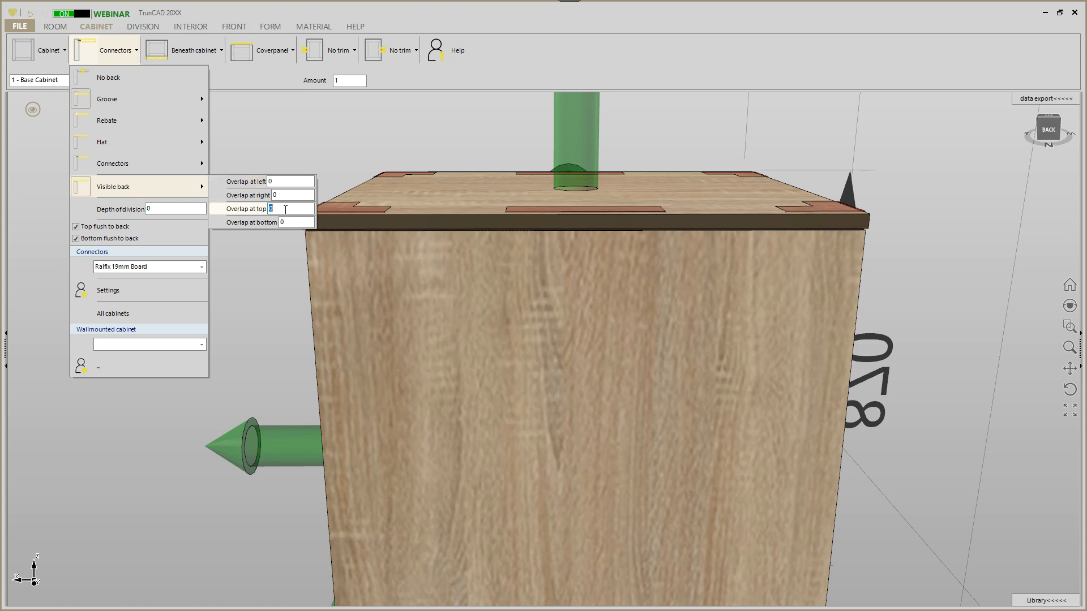
text(2.5)
click(286, 182)
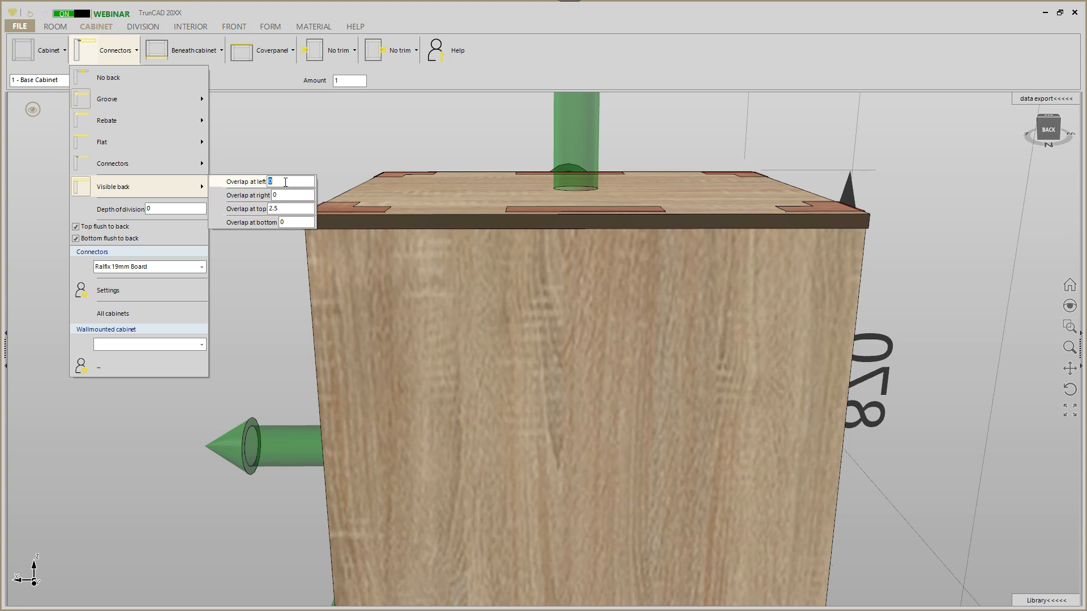
text(2.5)
click(285, 195)
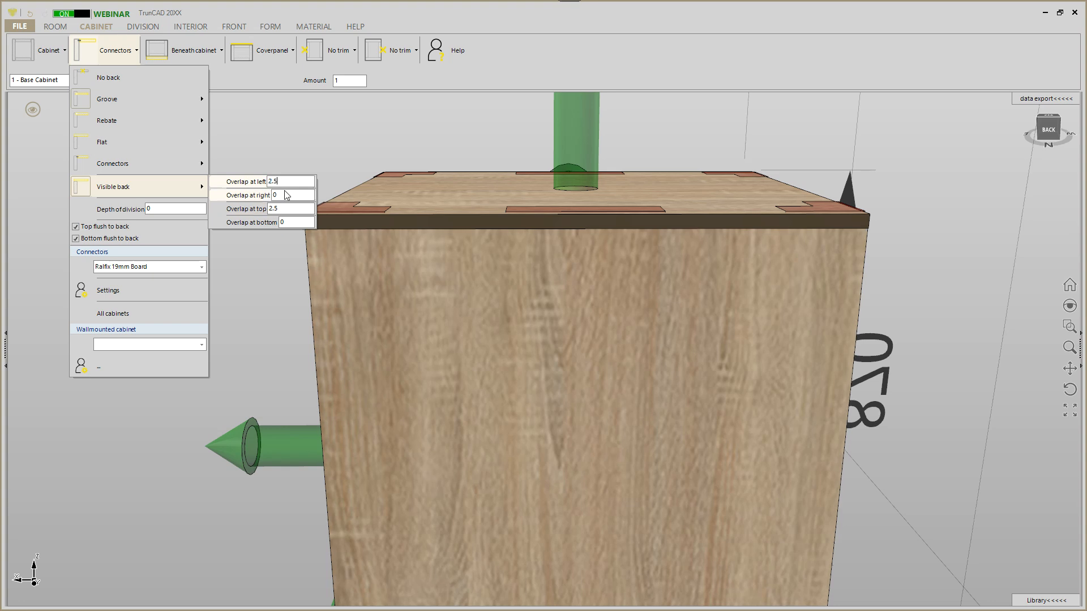
text(2)
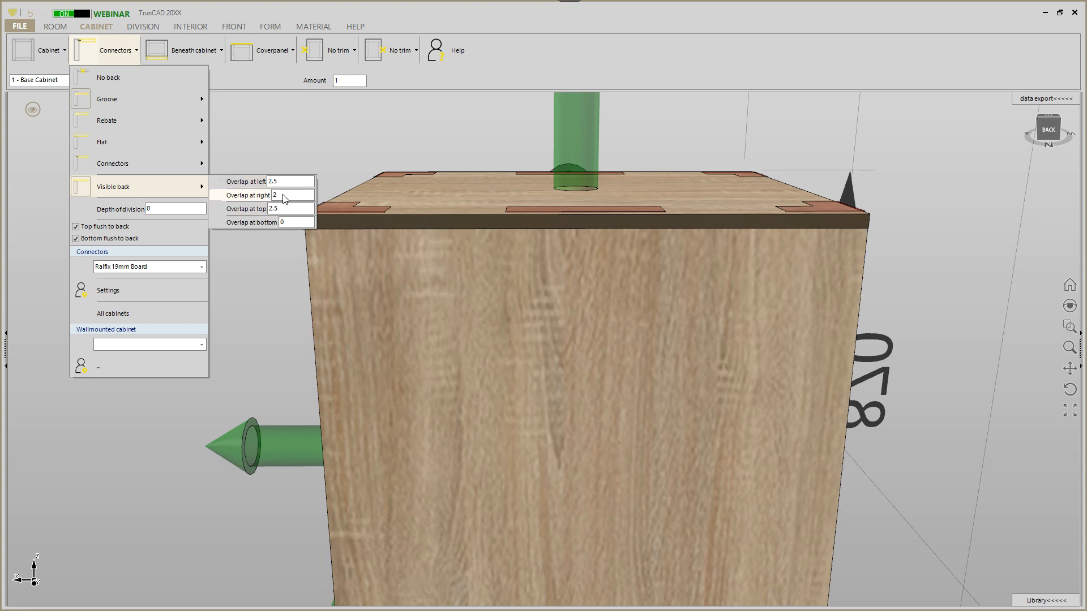
text(.5)
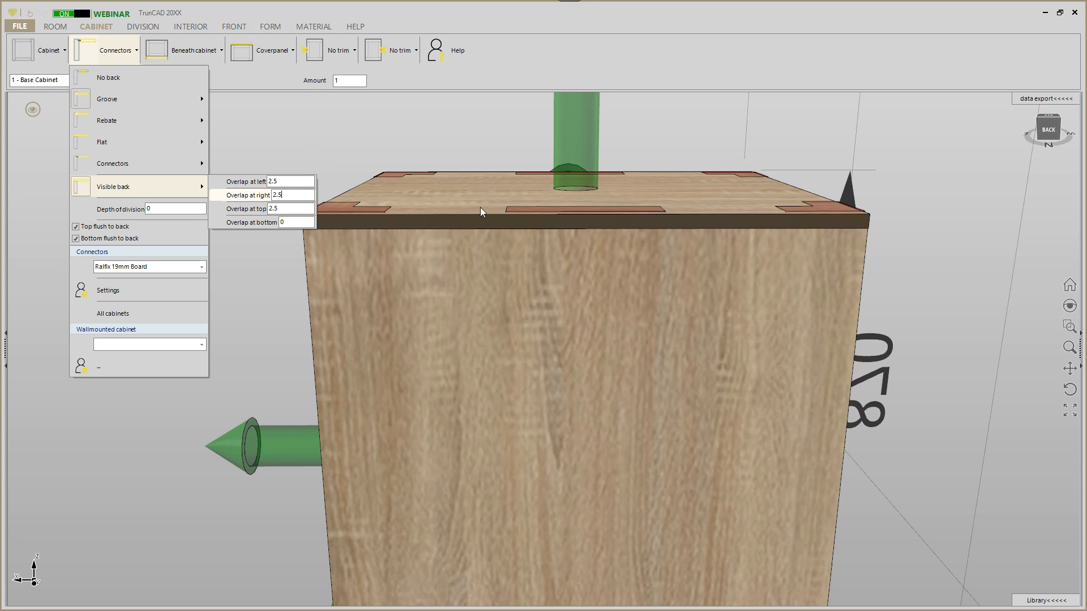
Examine the rear underside of the cabinet, where the visible back ends above the plinth legs.
scroll(521, 209, down, 5)
scroll(634, 378, up, 5)
scroll(642, 378, up, 5)
middle_click(654, 366)
right_drag(655, 365, 654, 351)
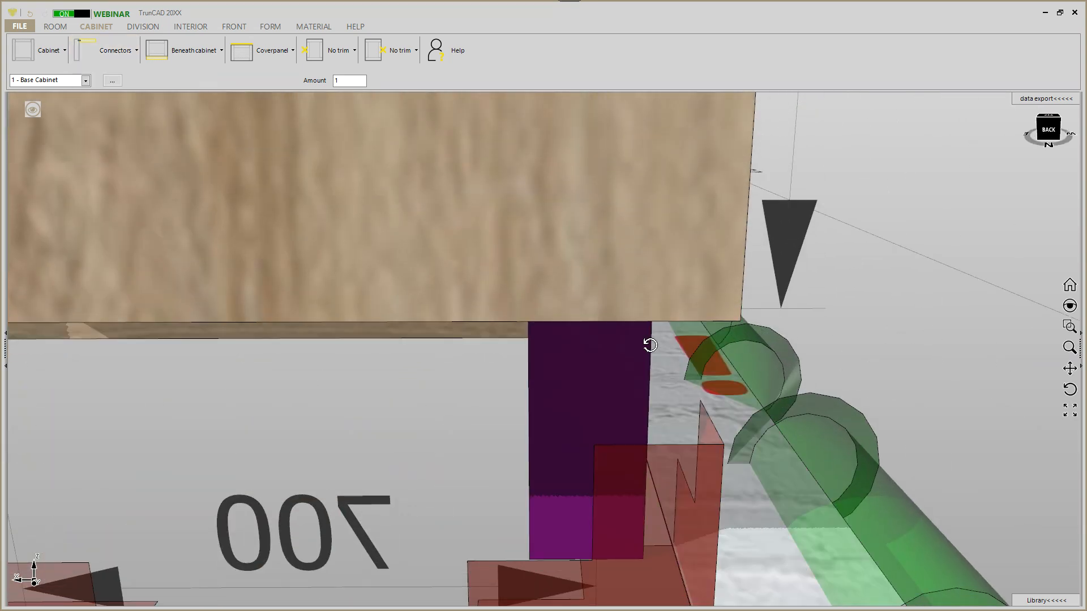
middle_drag(614, 350, 617, 212)
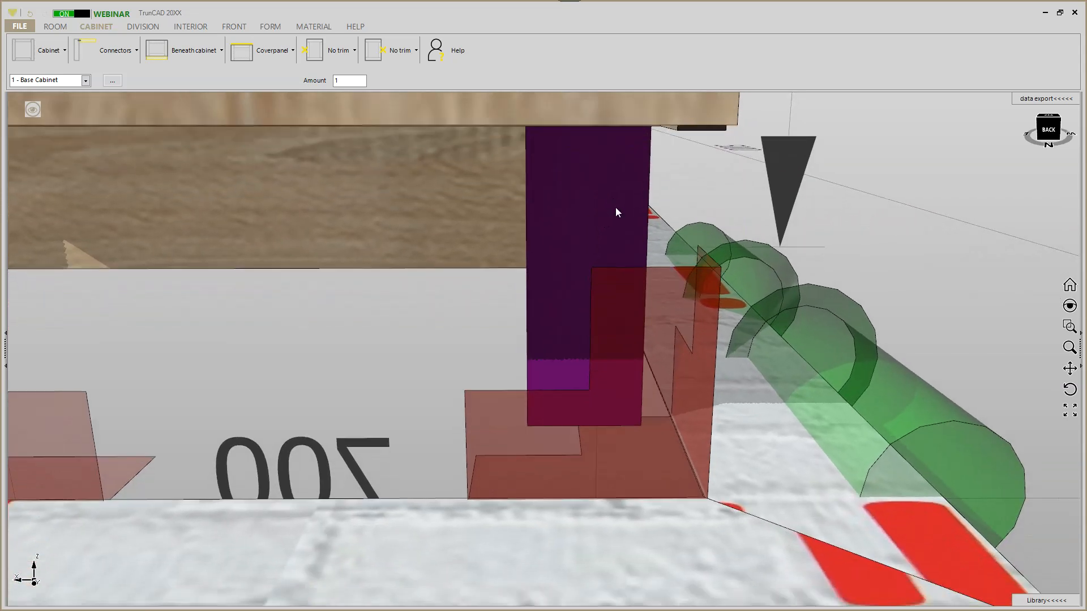
scroll(632, 283, down, 3)
mouse_move(726, 230)
right_down()
mouse_move(721, 210)
mouse_move(722, 224)
right_up()
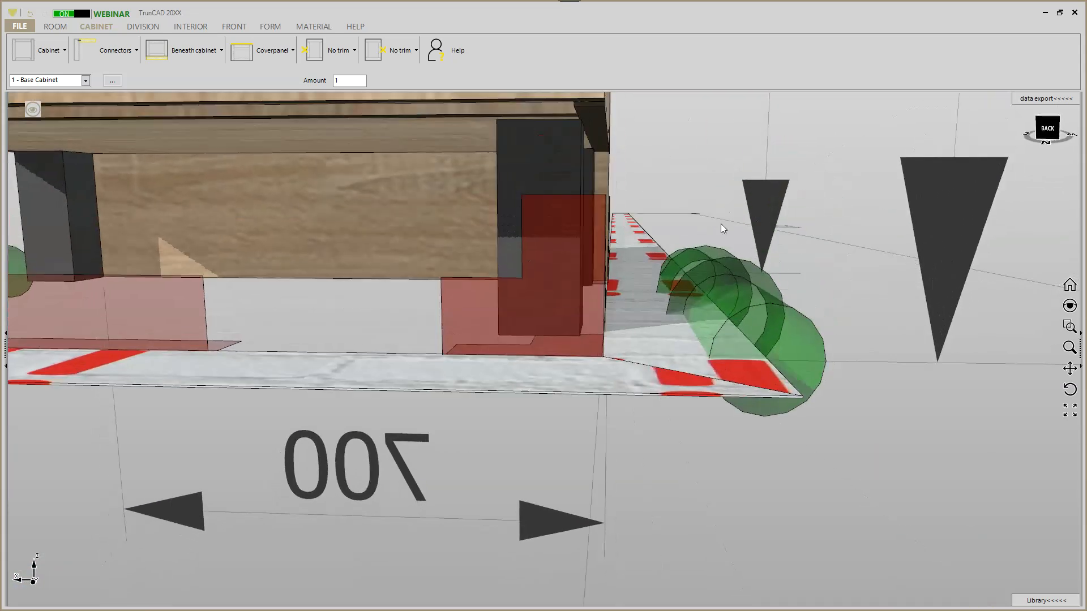
scroll(674, 296, down, 4)
right_drag(605, 251, 624, 270)
scroll(608, 298, down, 2)
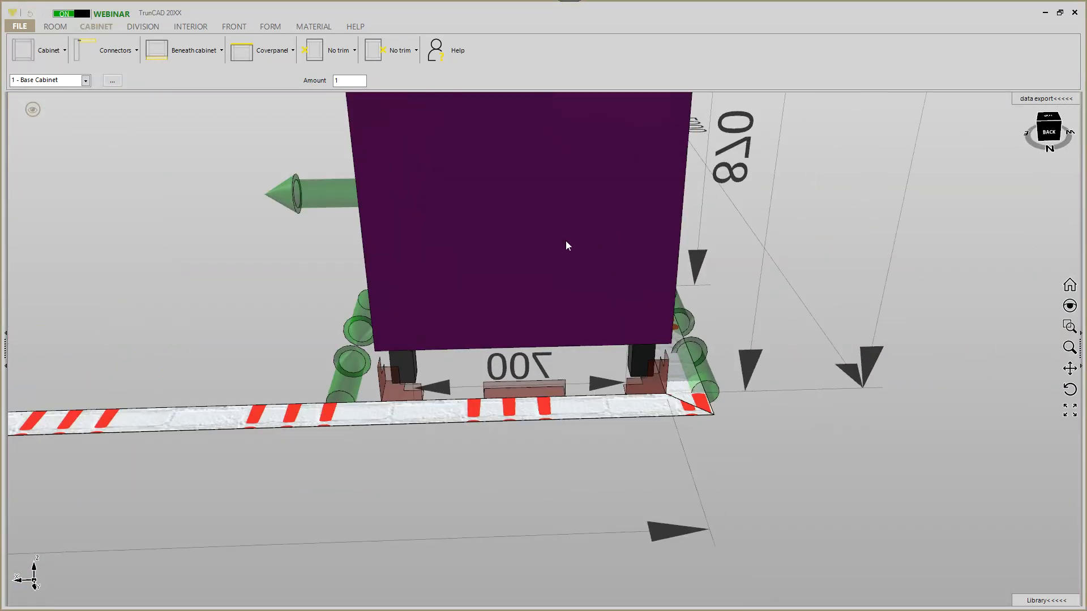
scroll(600, 250, down, 3)
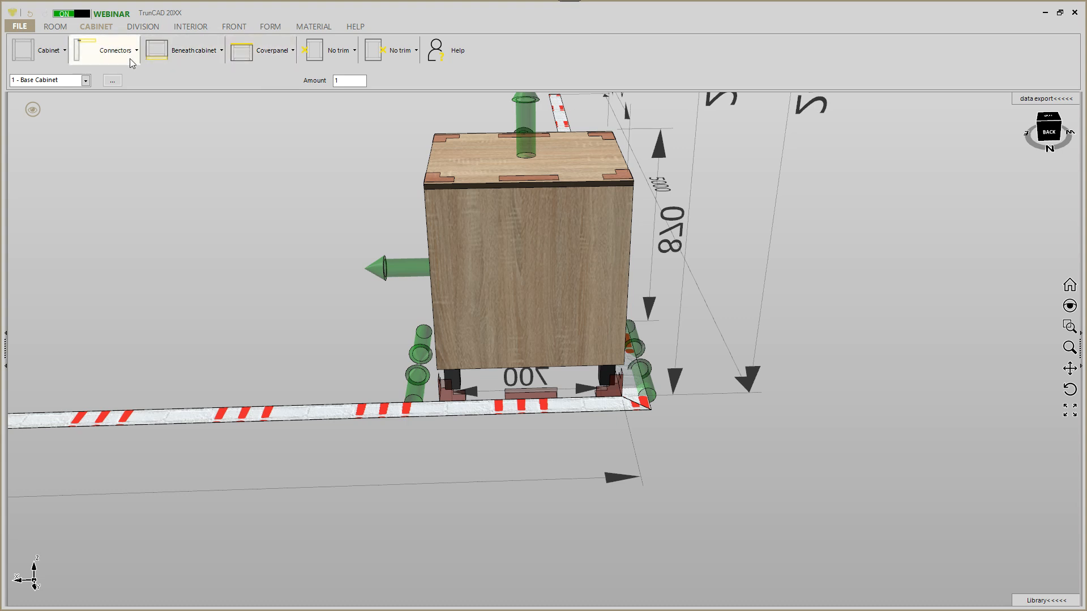
Check the plinth height and set the visible back's bottom overlap to 152.5.
click(131, 59)
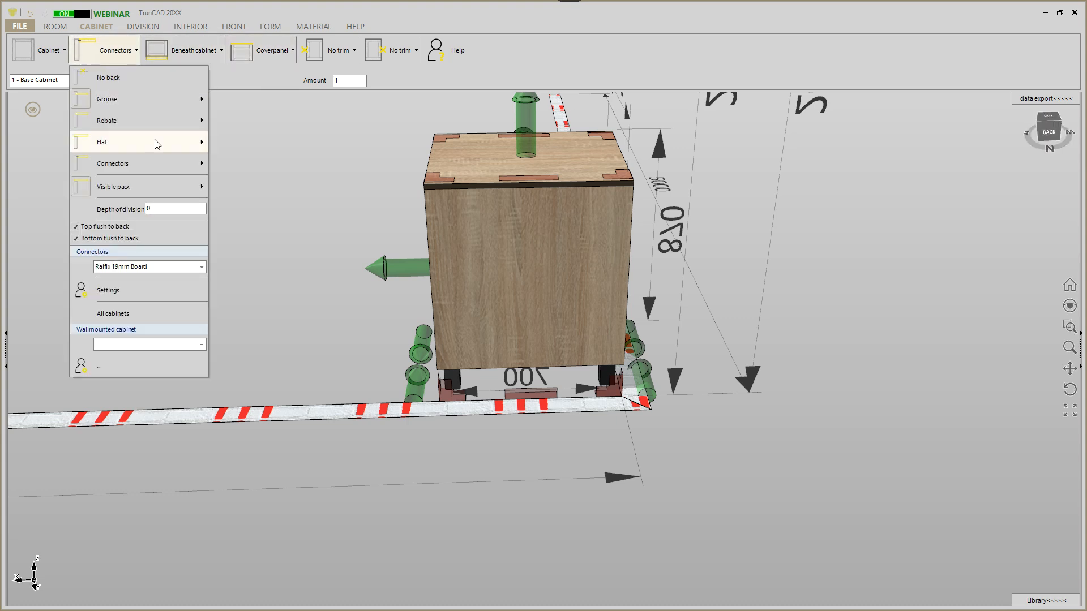
click(287, 219)
click(218, 58)
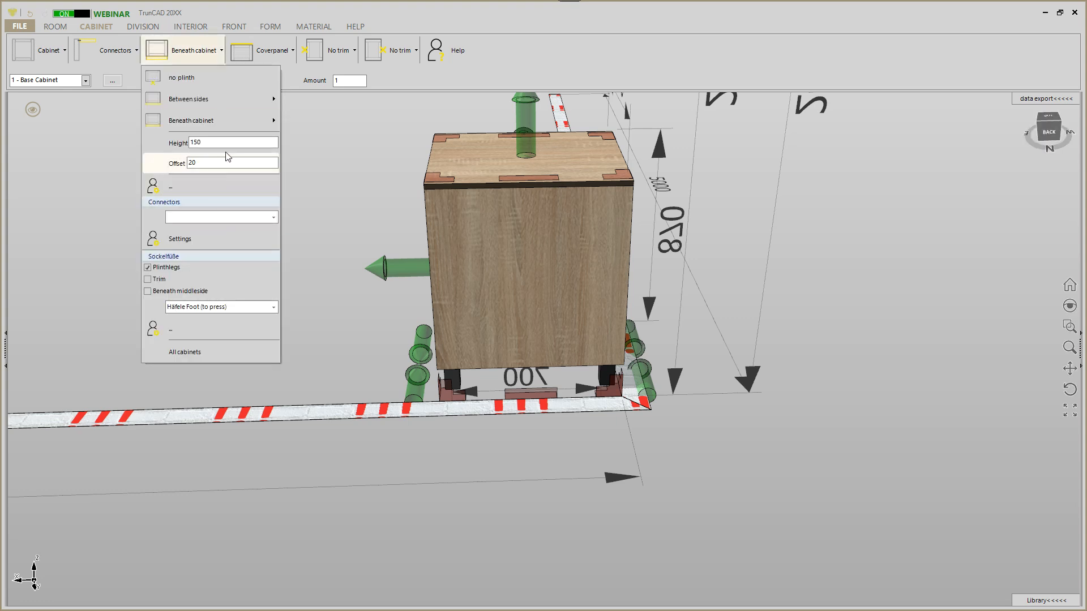
click(102, 173)
click(123, 52)
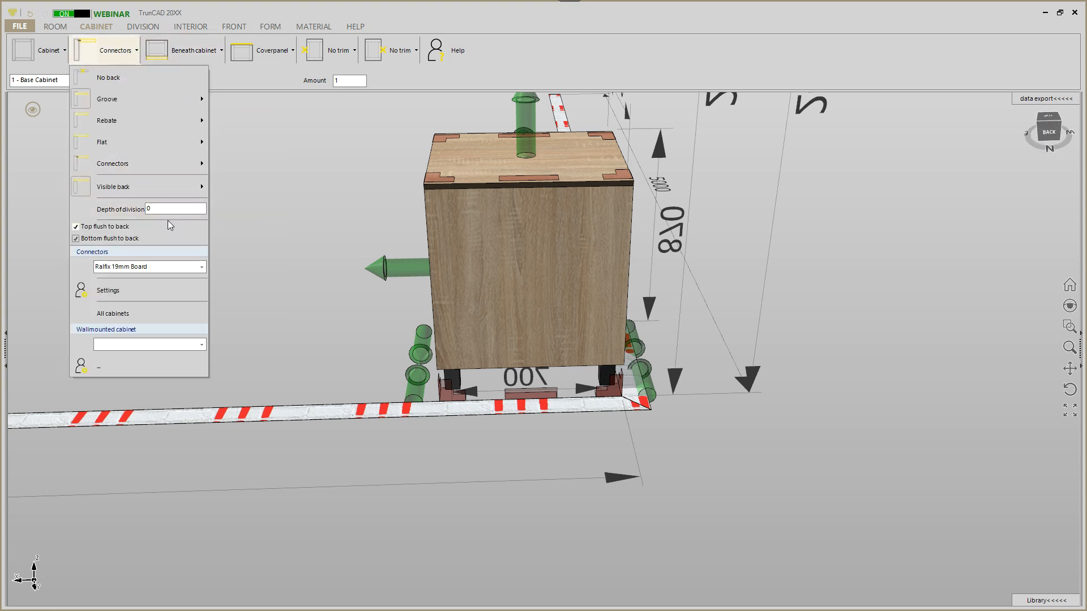
mouse_move(168, 186)
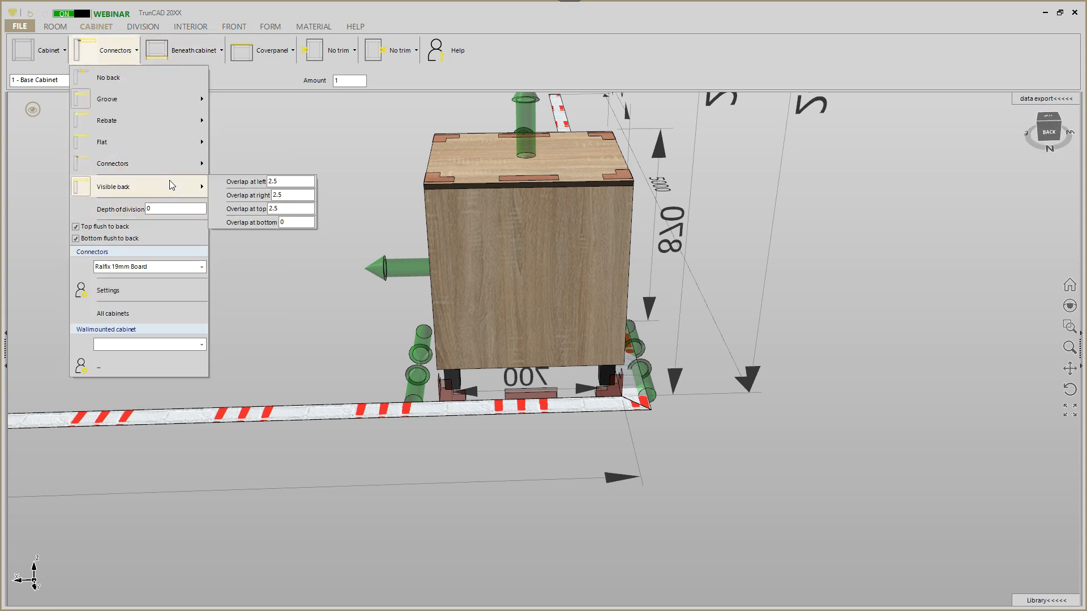
click(289, 225)
text(152.5)
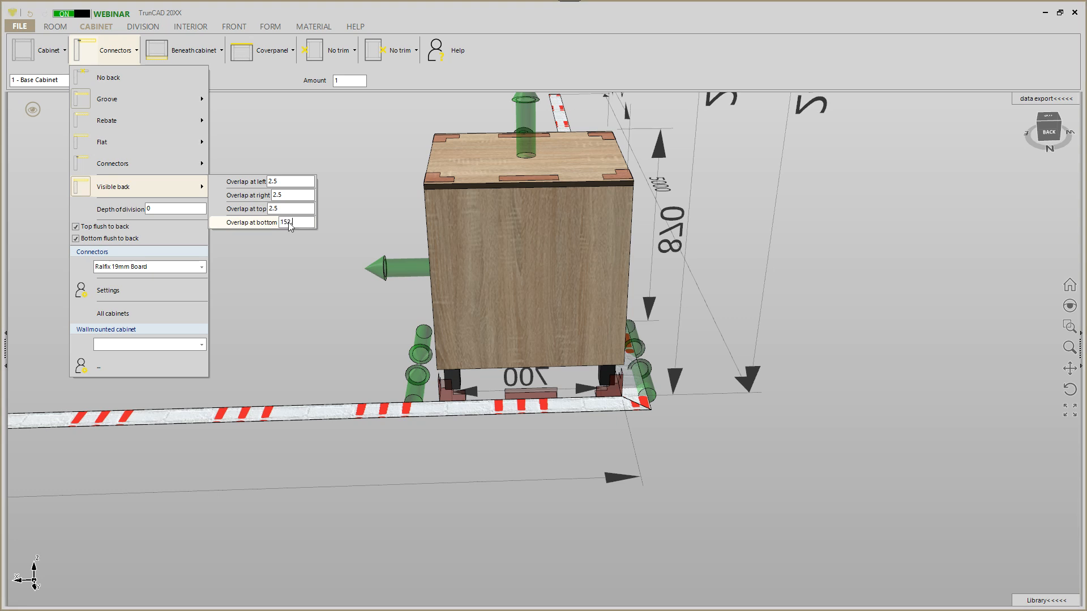
click(752, 266)
Examine the visible back's lower extension and side edge from around the cabinet.
middle_drag(536, 303, 651, 339)
scroll(545, 346, up, 5)
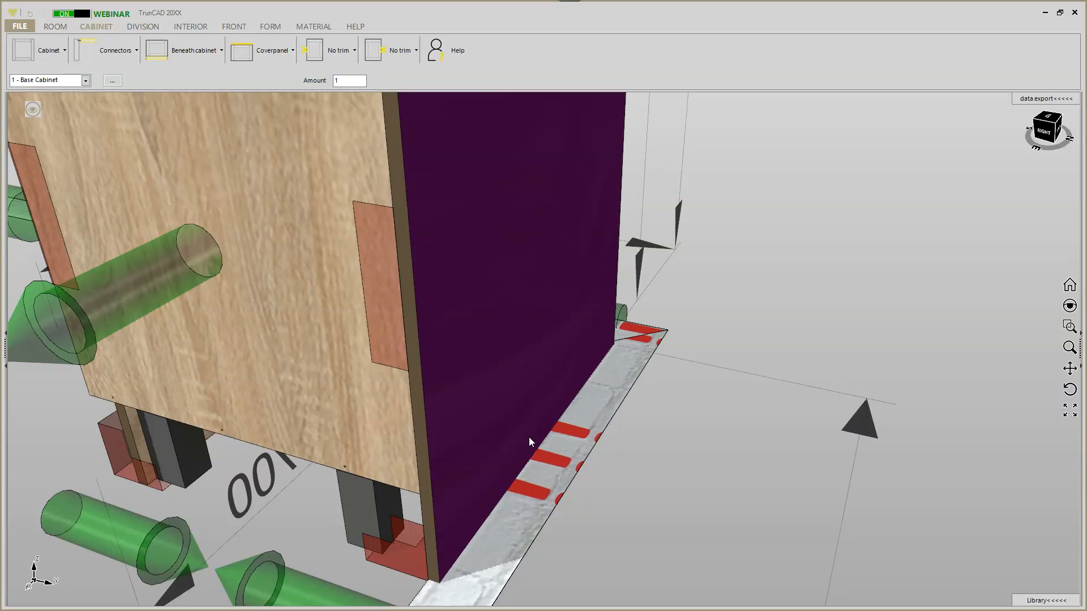
scroll(518, 425, down, 5)
middle_drag(516, 403, 630, 366)
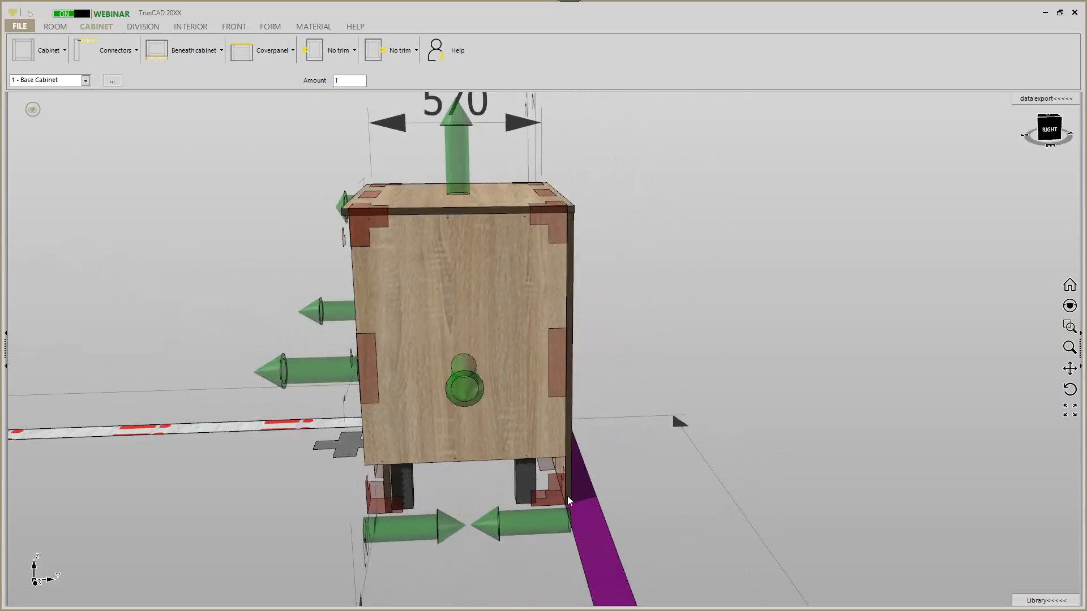
middle_drag(667, 304, 739, 315)
scroll(736, 321, down, 4)
middle_drag(513, 306, 694, 244)
scroll(521, 276, down, 5)
Reposition the cabinet to the right end of its wall using position option 2.
scroll(539, 369, up, 4)
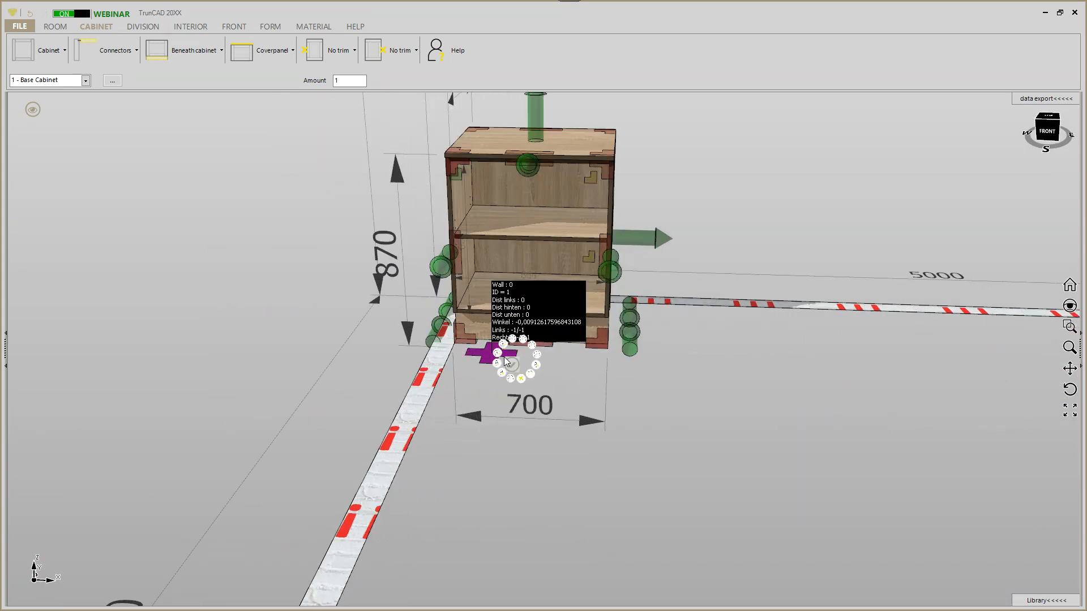
right_click(507, 360)
click(549, 453)
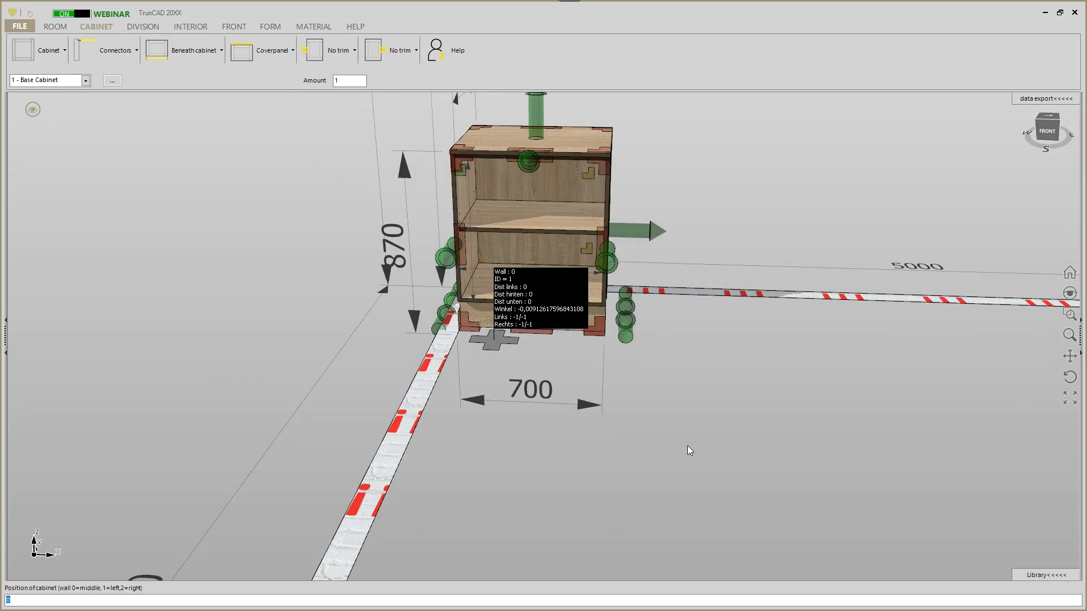
text(2)
key(Return)
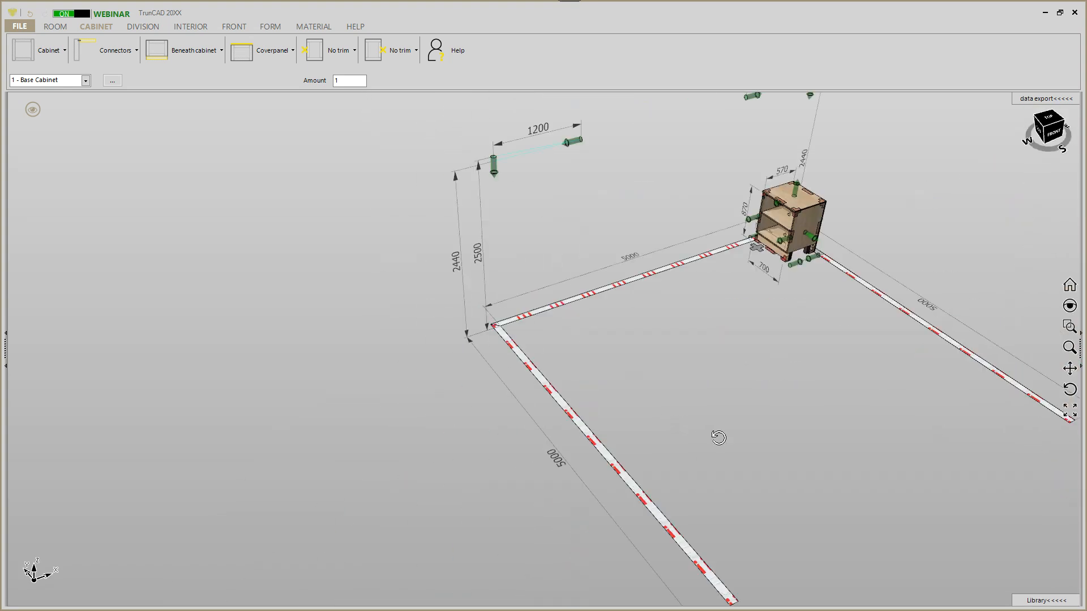
Set the base cabinet's distance to back to 2000 so it moves along its wall.
middle_drag(718, 292, 700, 302)
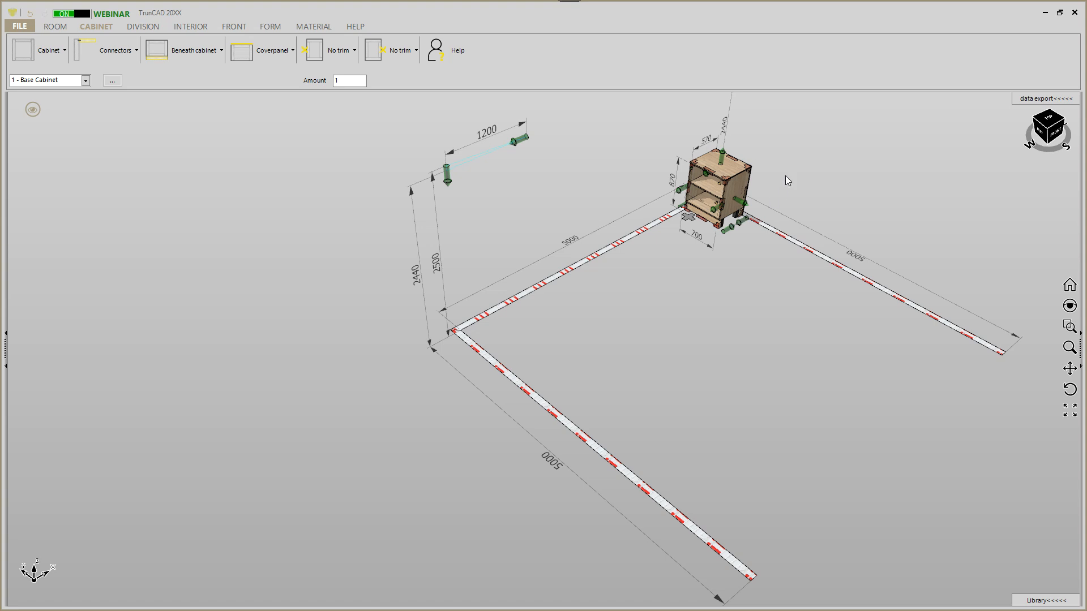
click(706, 200)
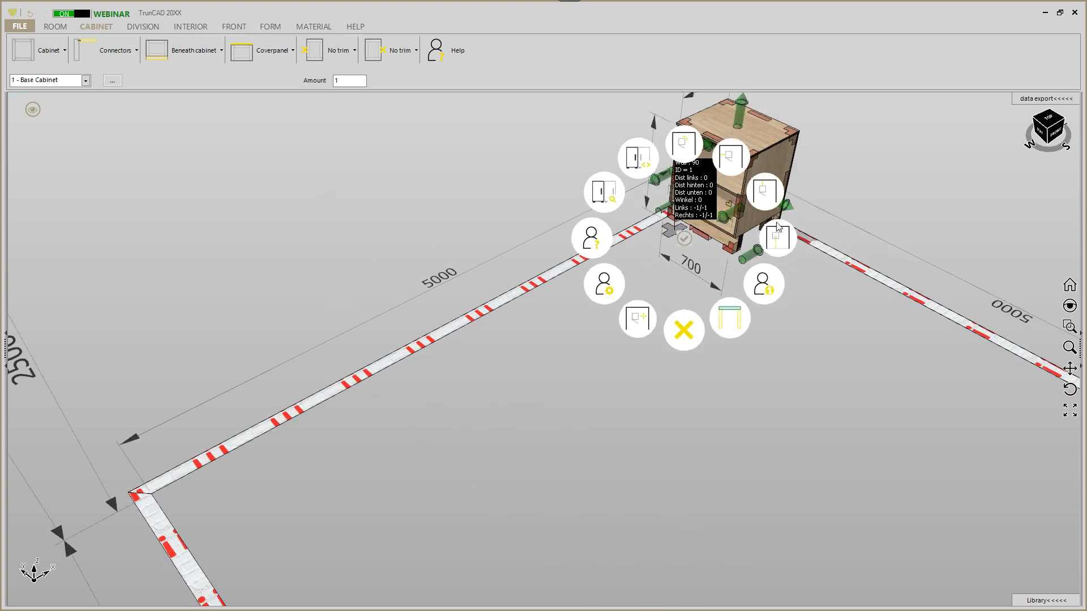
click(766, 199)
text(2000)
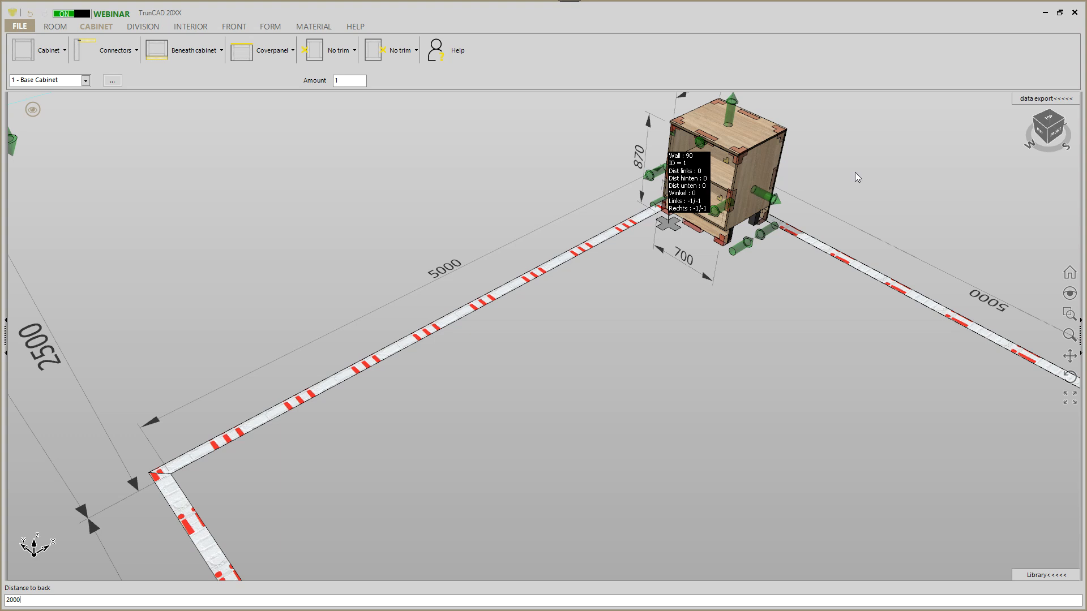
key(Return)
Add a second base cabinet directly against the first cabinet's right side.
scroll(538, 263, up, 6)
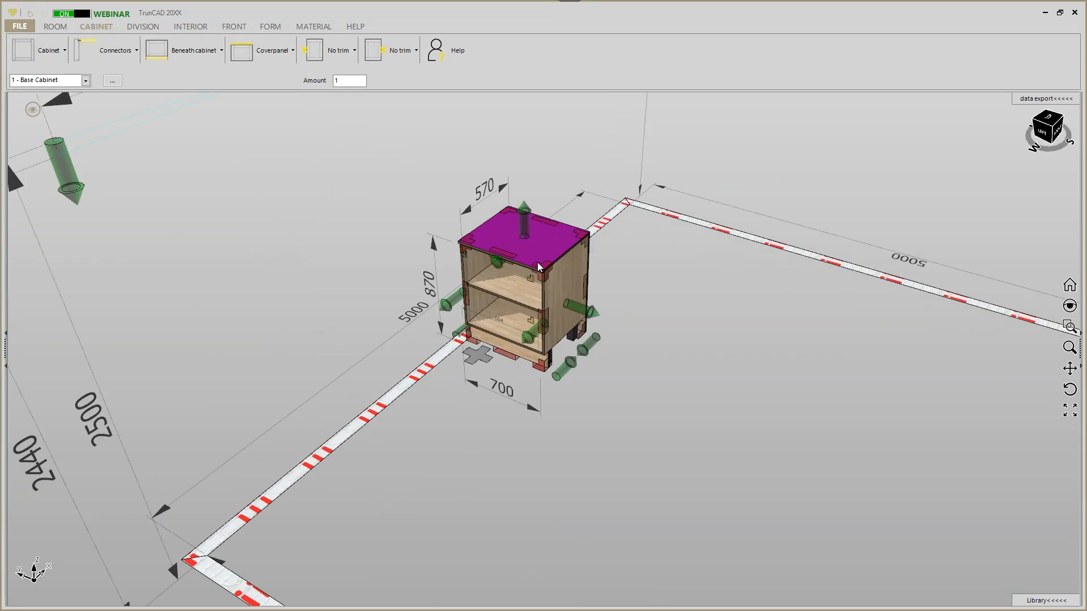
click(553, 283)
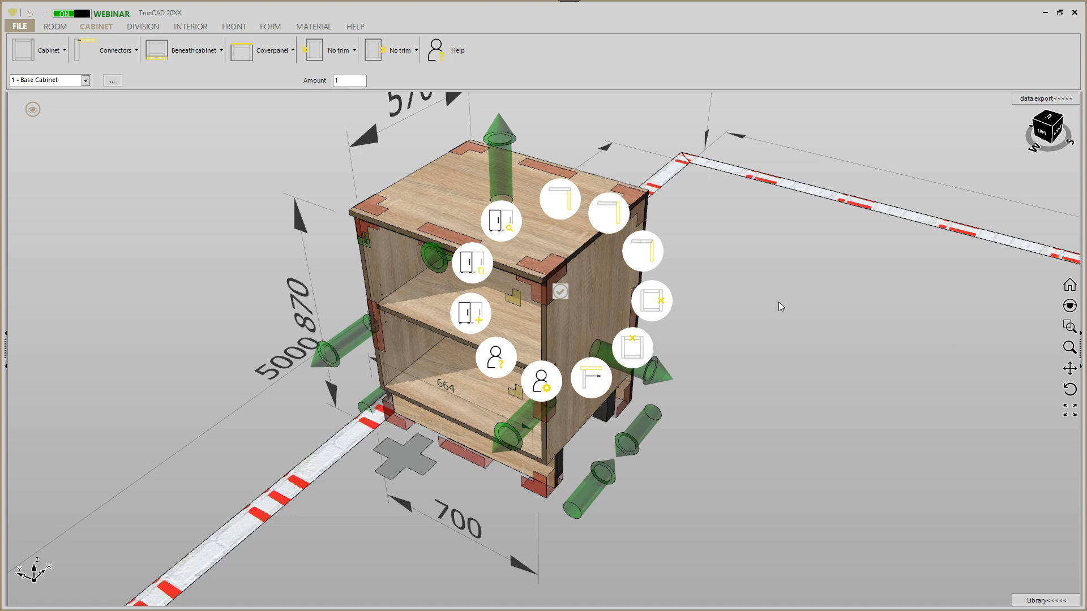
click(756, 283)
Detach the second cabinet from its neighbour and set its angle to -135.
scroll(729, 209, down, 4)
click(652, 390)
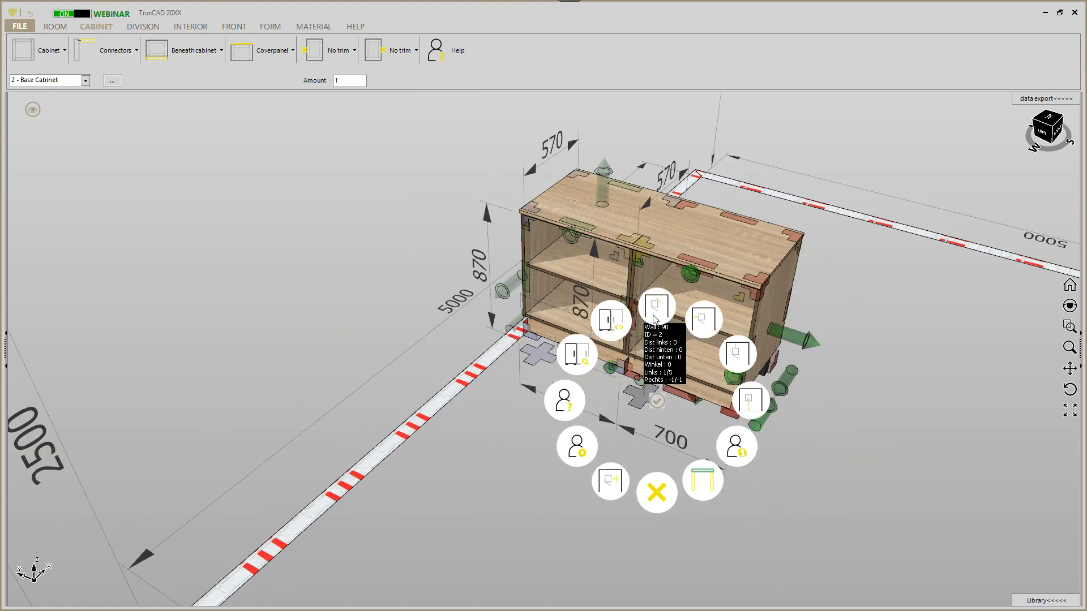
click(652, 314)
text(-135)
key(Return)
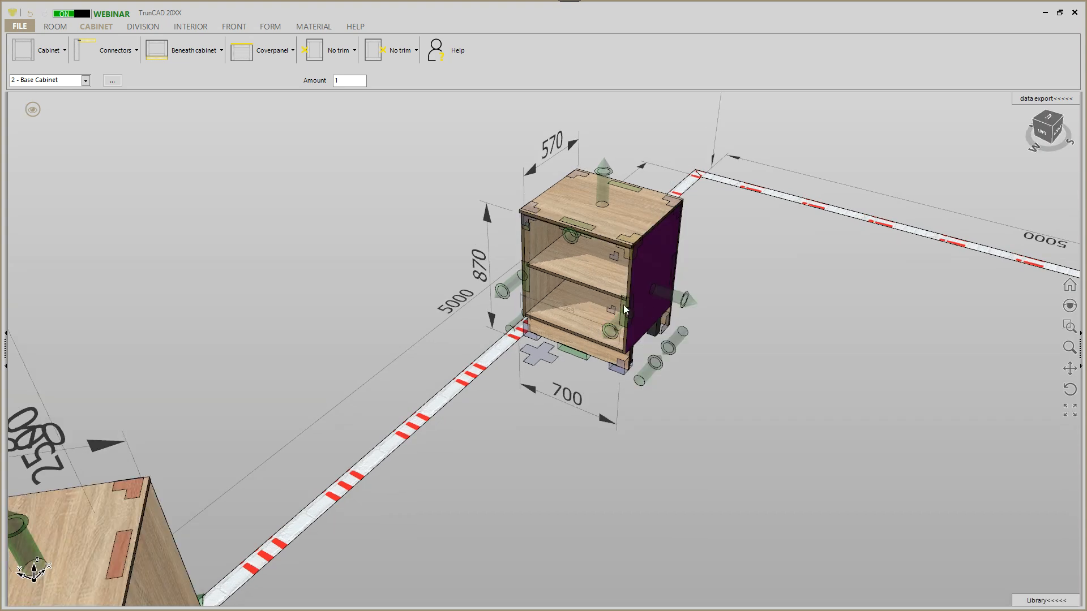
Measure the distance from the rotated cabinet's lower front side corner to the matching front corner of the first cabinet.
scroll(468, 264, down, 4)
middle_drag(468, 264, 560, 304)
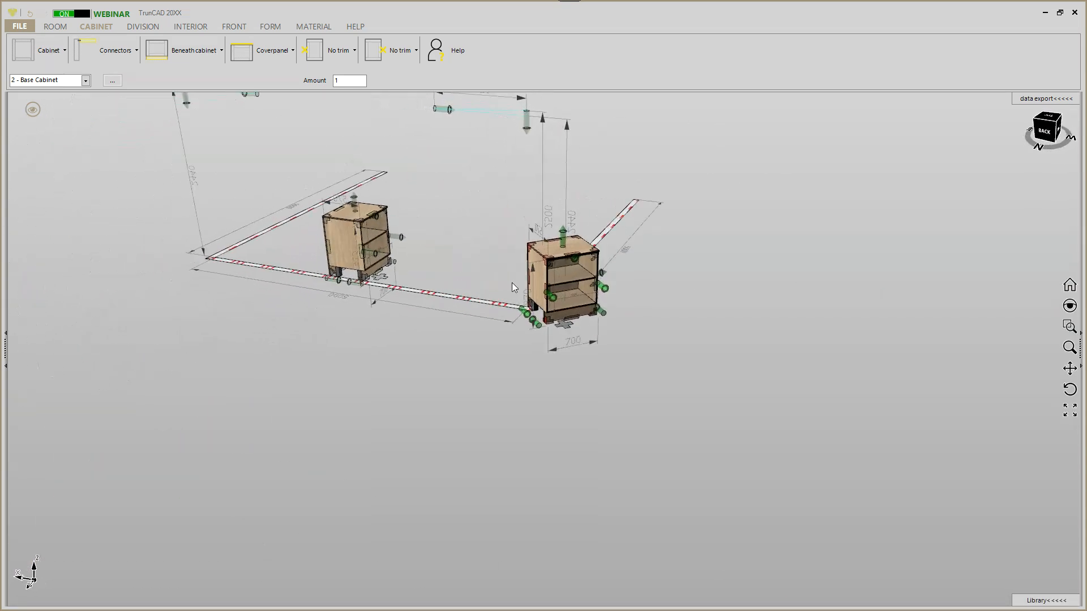
scroll(559, 305, up, 5)
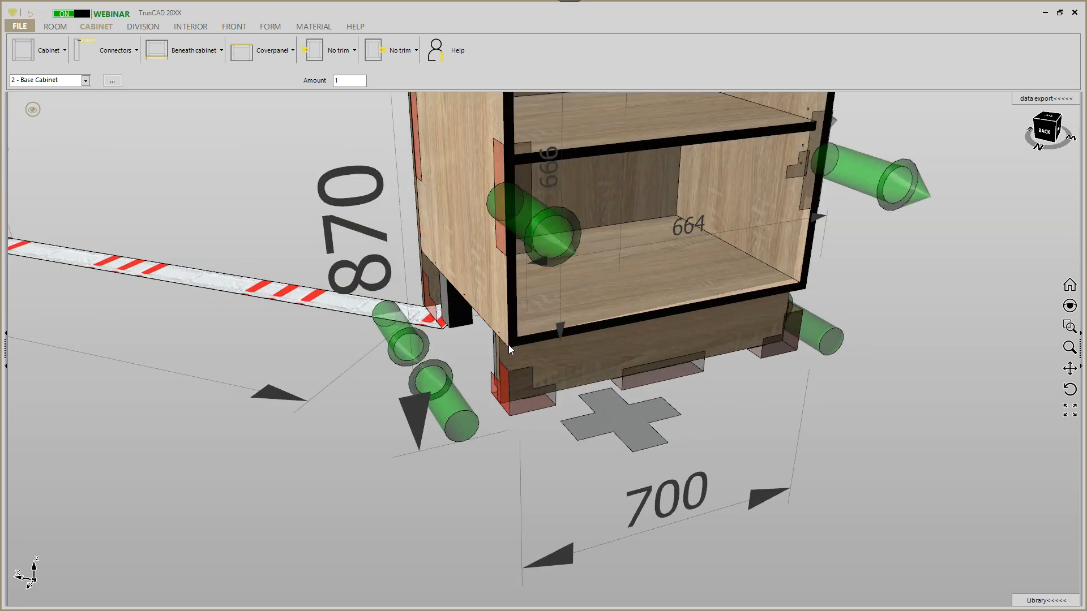
middle_drag(511, 345, 505, 346)
scroll(507, 346, up, 4)
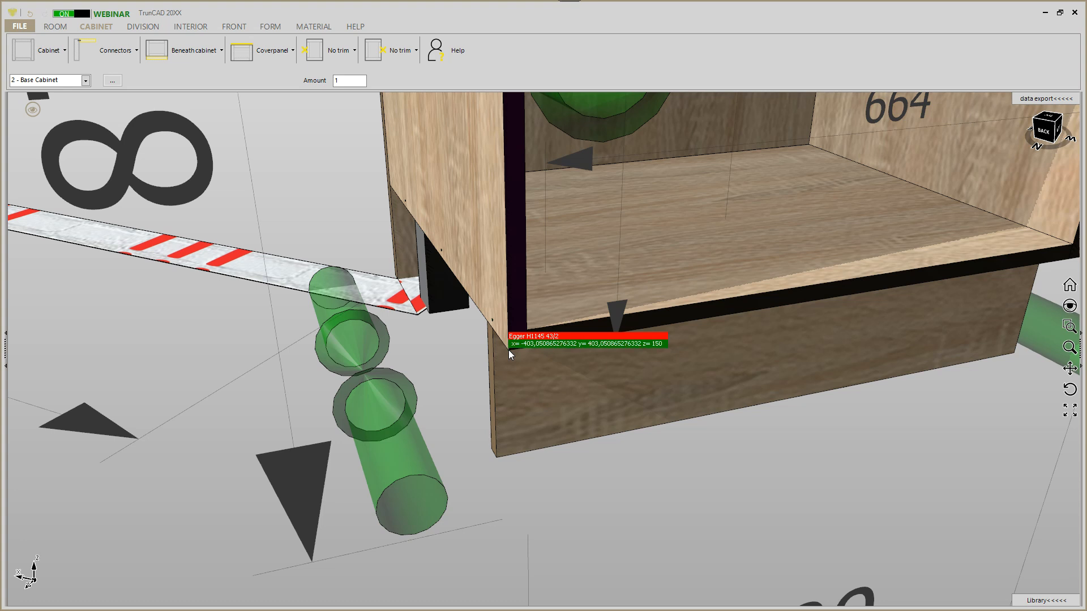
scroll(605, 413, down, 7)
scroll(386, 300, up, 4)
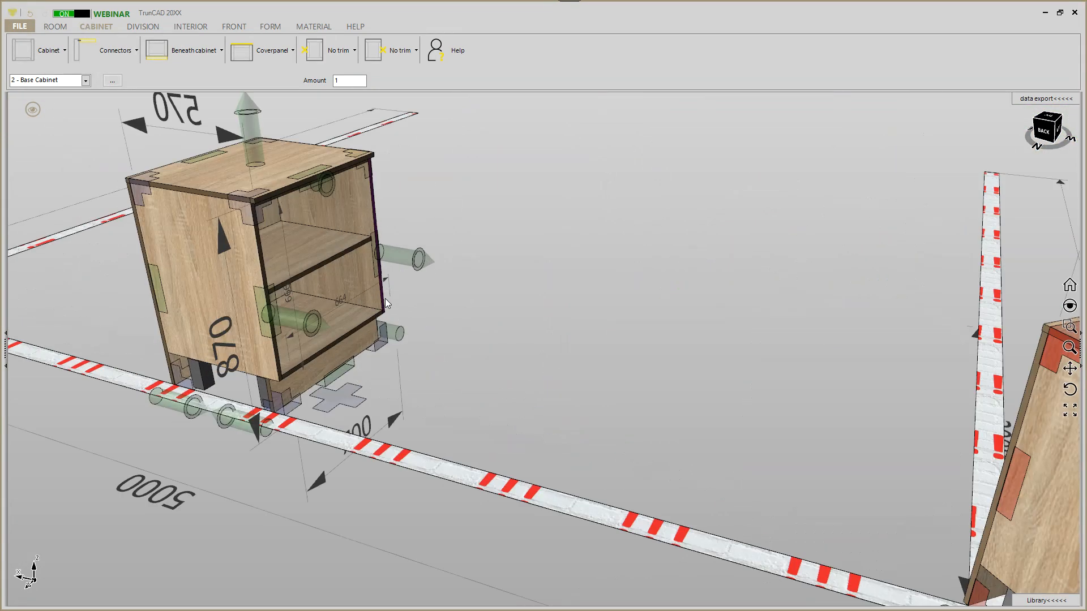
scroll(386, 304, up, 5)
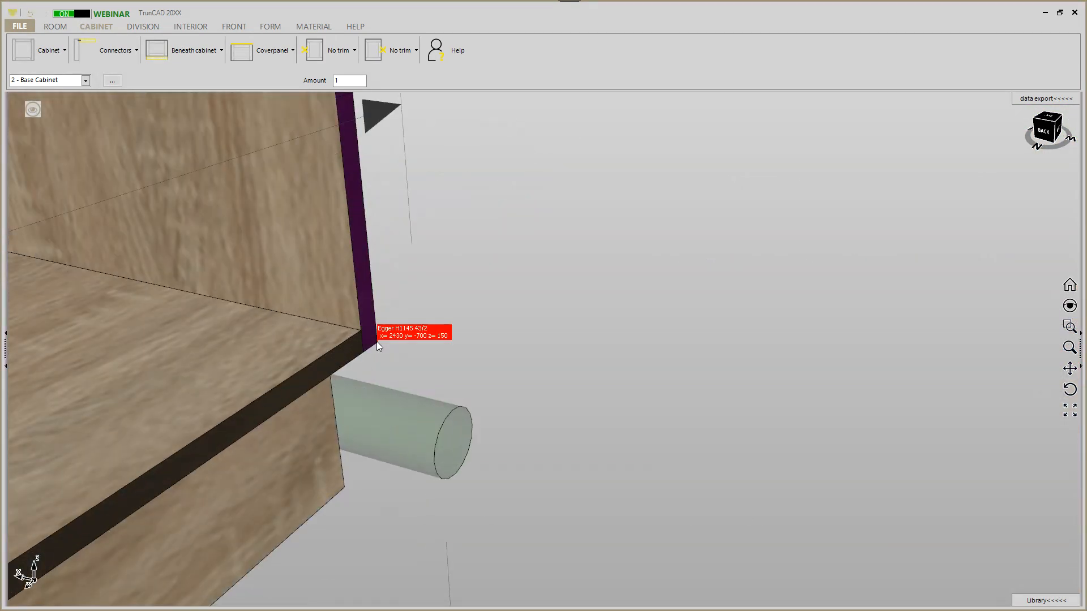
click(377, 346)
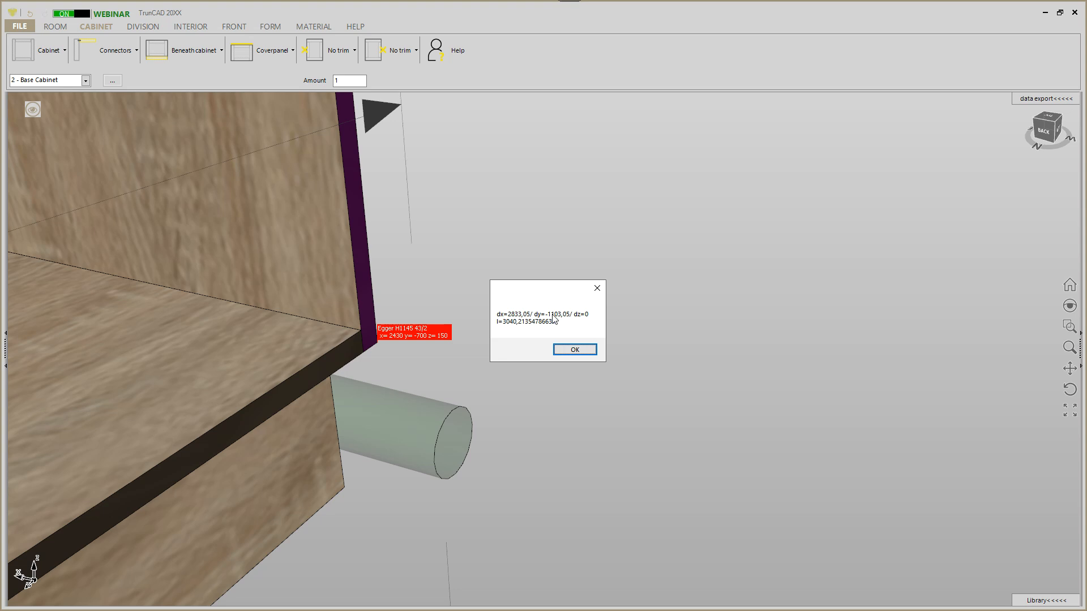
click(574, 350)
Set the rotated cabinet's distance left to the measured X offset of 2833.05.
scroll(333, 270, down, 8)
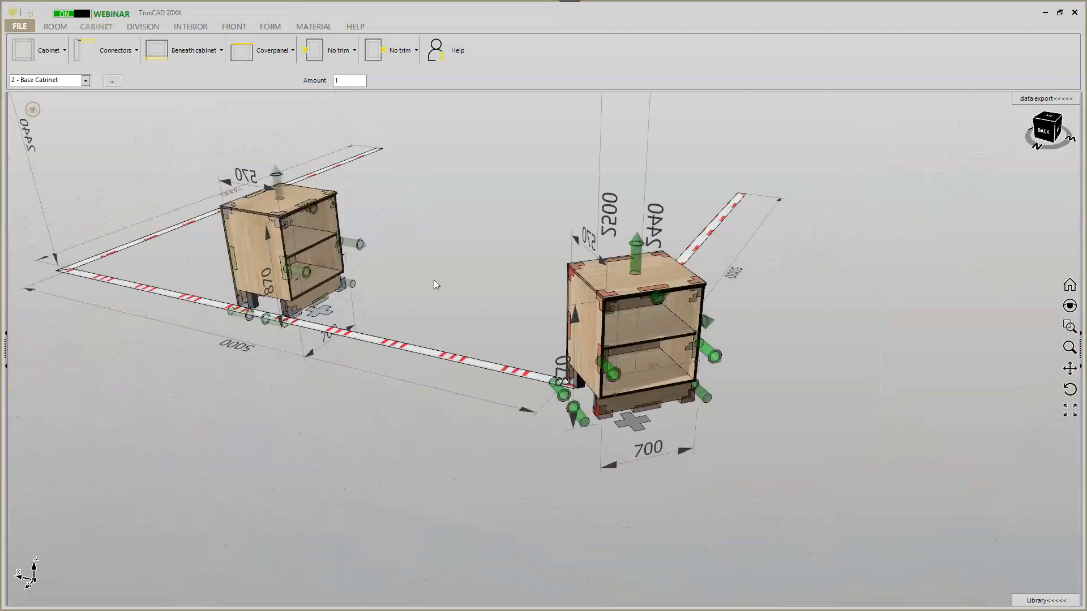
scroll(638, 441, up, 4)
click(638, 446)
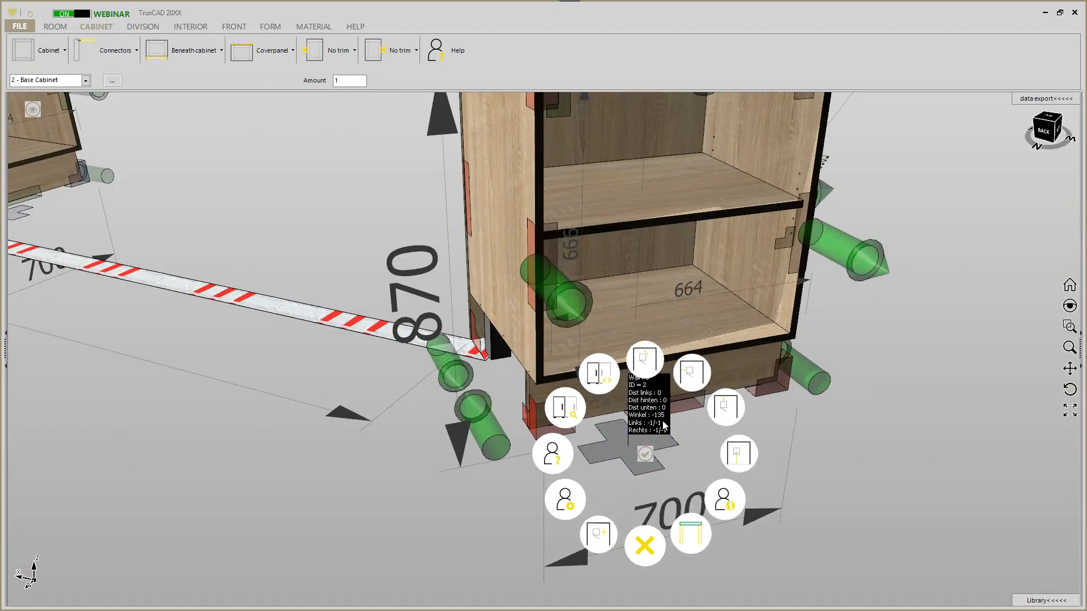
click(693, 375)
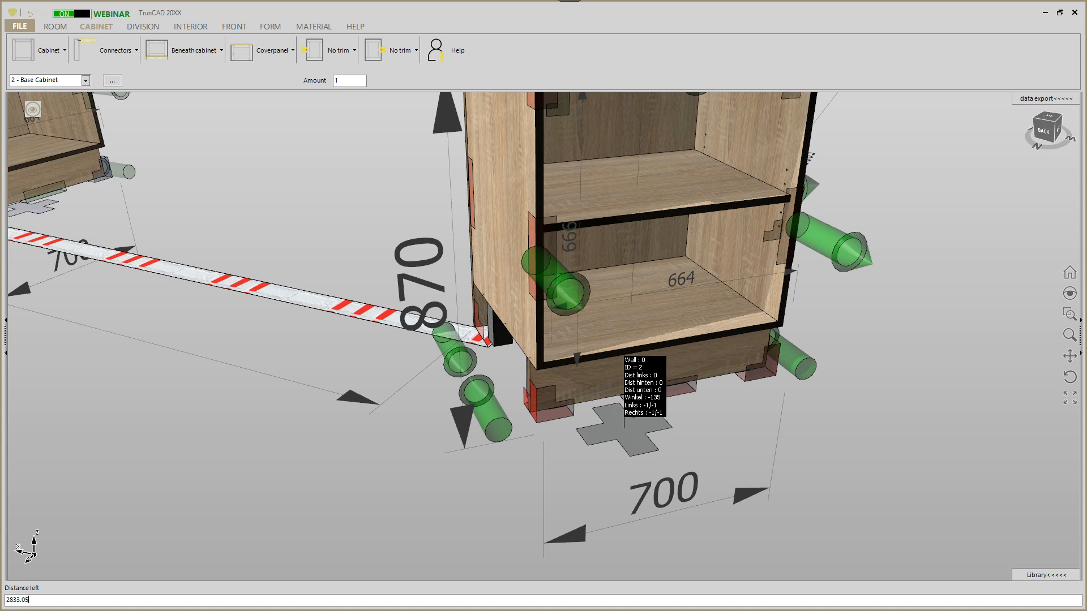
key(Return)
Set the rotated cabinet's distance to back to the measured Y offset of 1103.05 to bring the front corners together.
scroll(572, 274, down, 5)
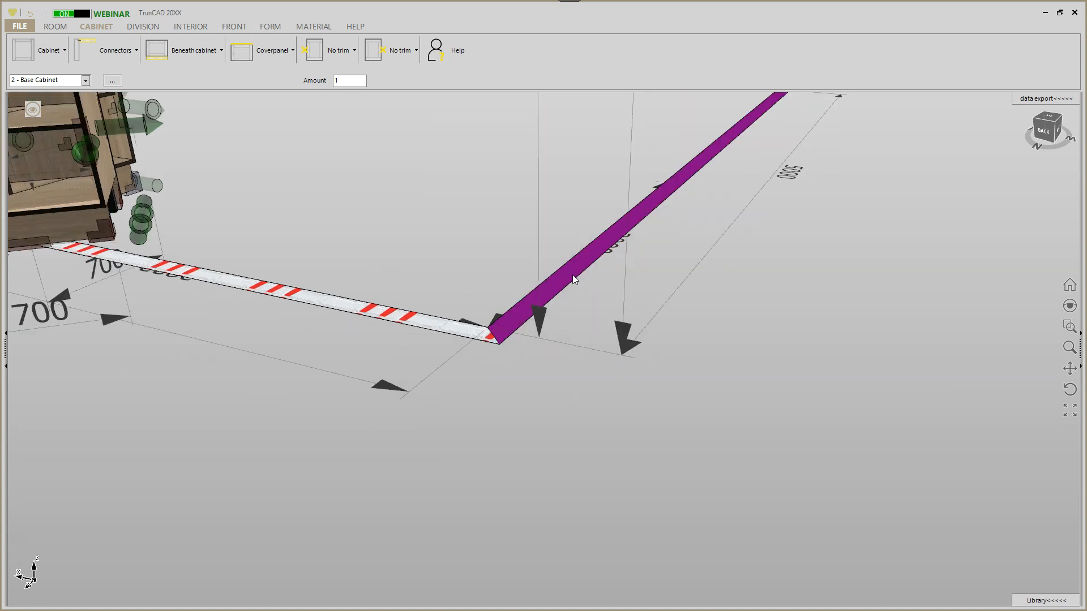
scroll(260, 266, up, 5)
right_click(260, 267)
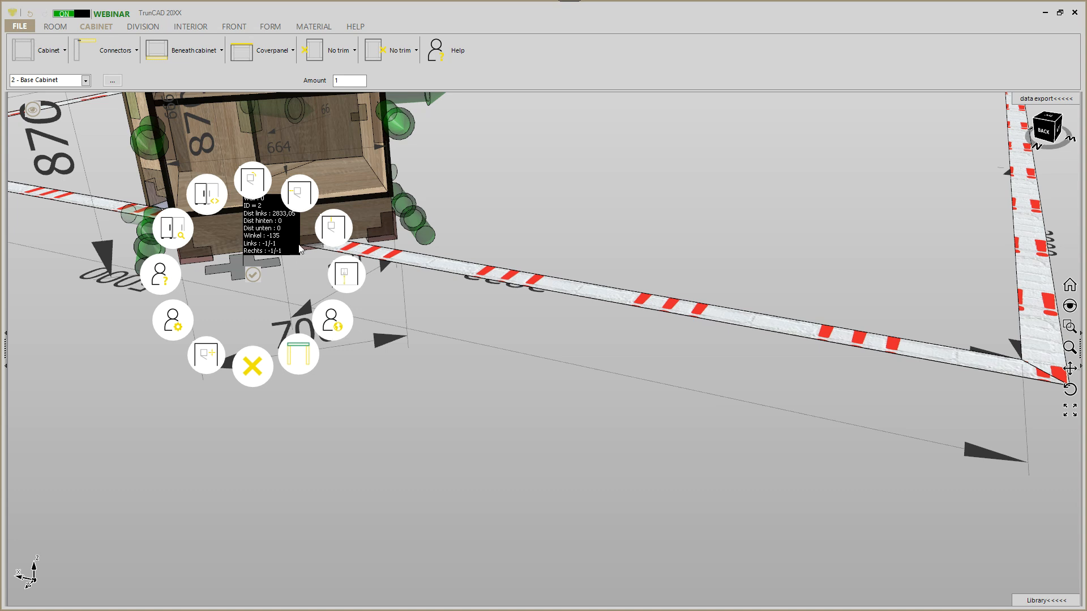
click(332, 230)
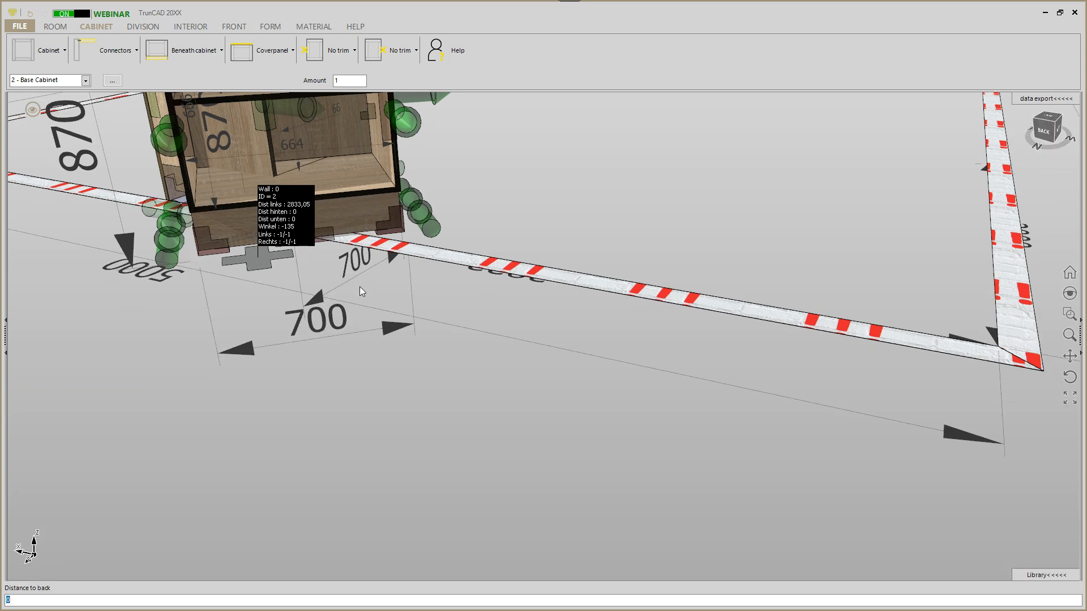
text(1)
key(Return)
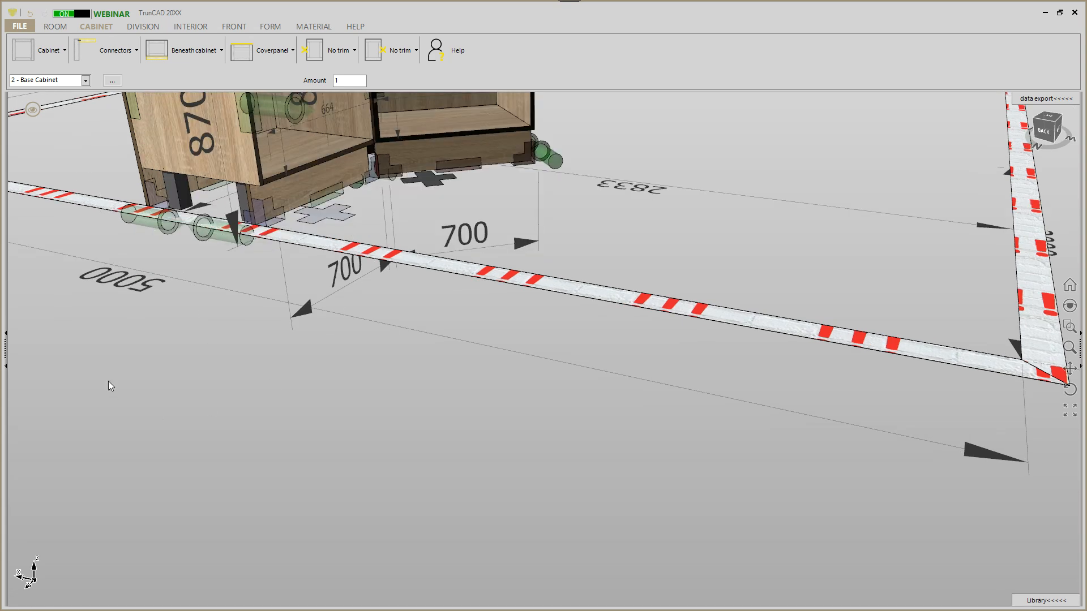
Examine the joint between the two cabinets' front corners from the front and from above.
scroll(318, 366, down, 5)
scroll(408, 429, down, 3)
middle_drag(420, 356, 395, 399)
scroll(386, 356, up, 12)
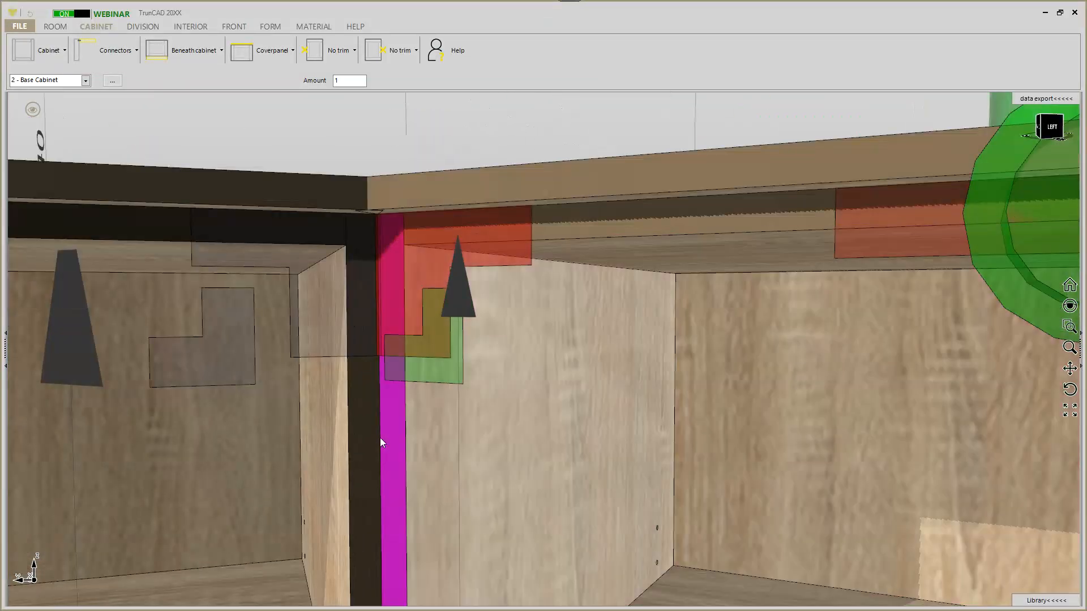
middle_drag(380, 438, 407, 470)
scroll(408, 470, down, 8)
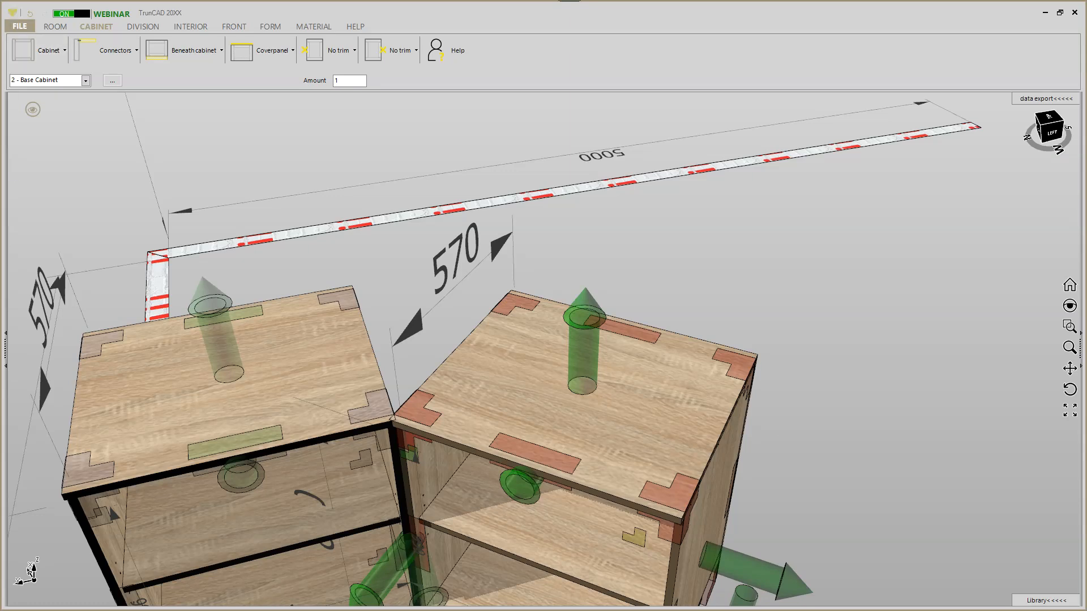
Export the 2D top view and bring the two cabinets' plan into close view in QCAD.
click(19, 26)
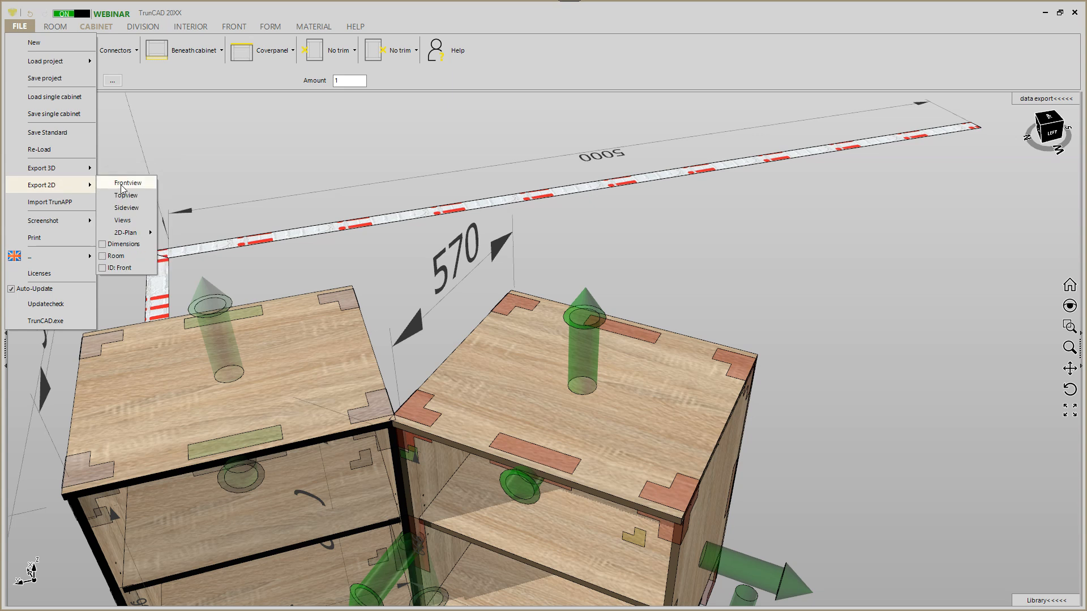
click(169, 197)
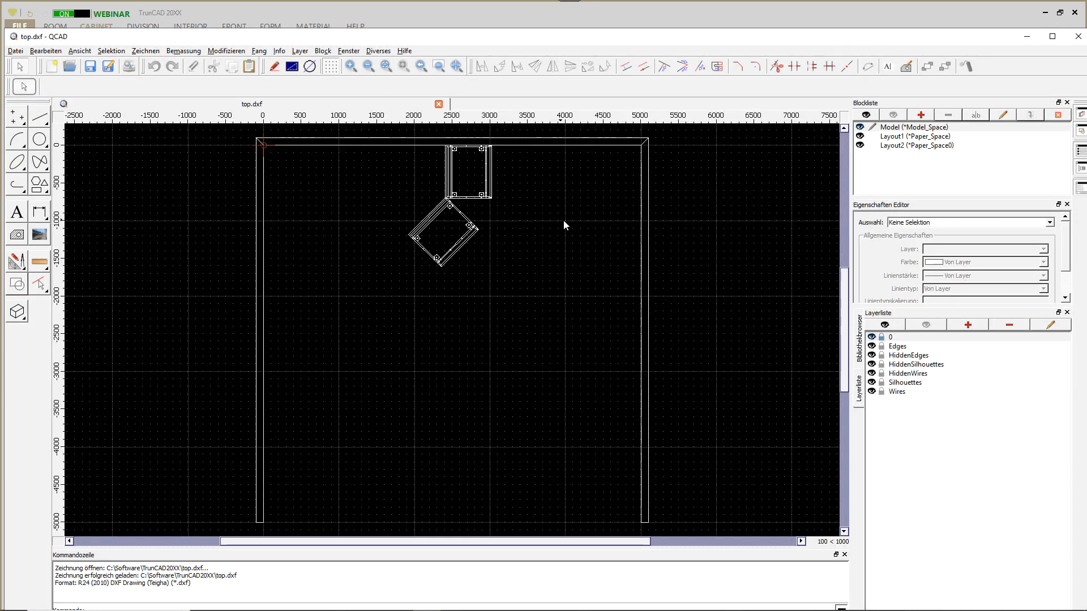
drag(562, 43, 617, 31)
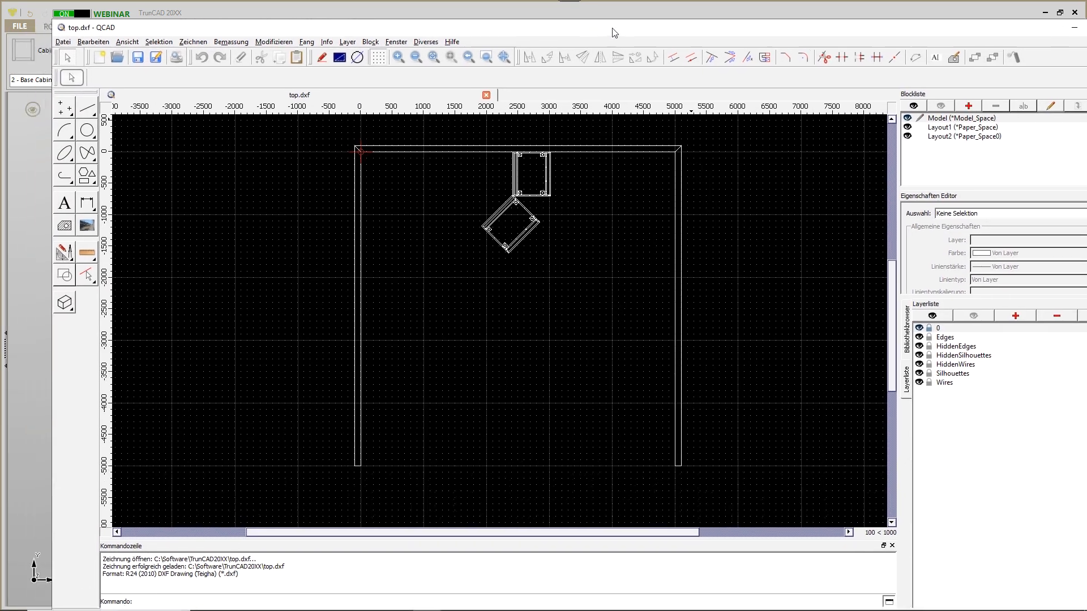
scroll(533, 220, up, 5)
scroll(649, 280, up, 4)
scroll(649, 280, down, 2)
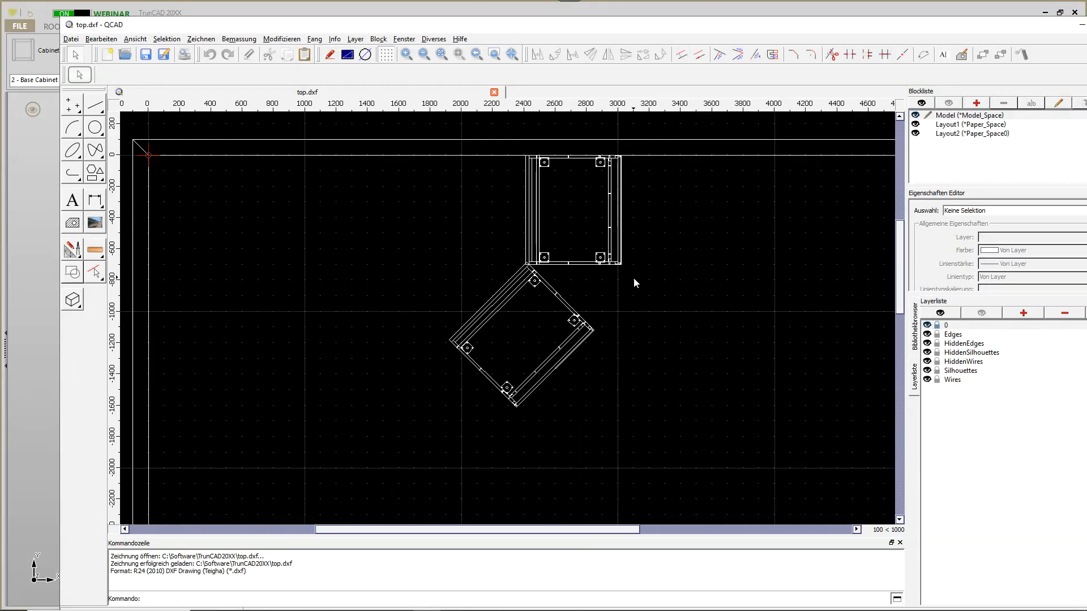
Lengthen the rotated cabinet's outer rear edge line by 342.59 towards the gap between the cabinets.
click(77, 248)
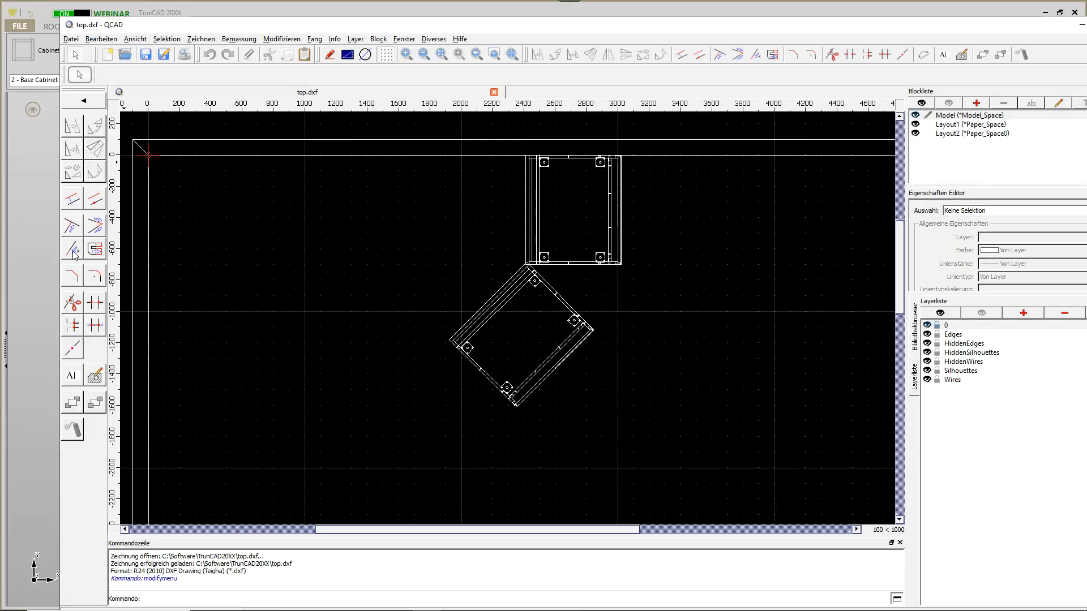
click(73, 249)
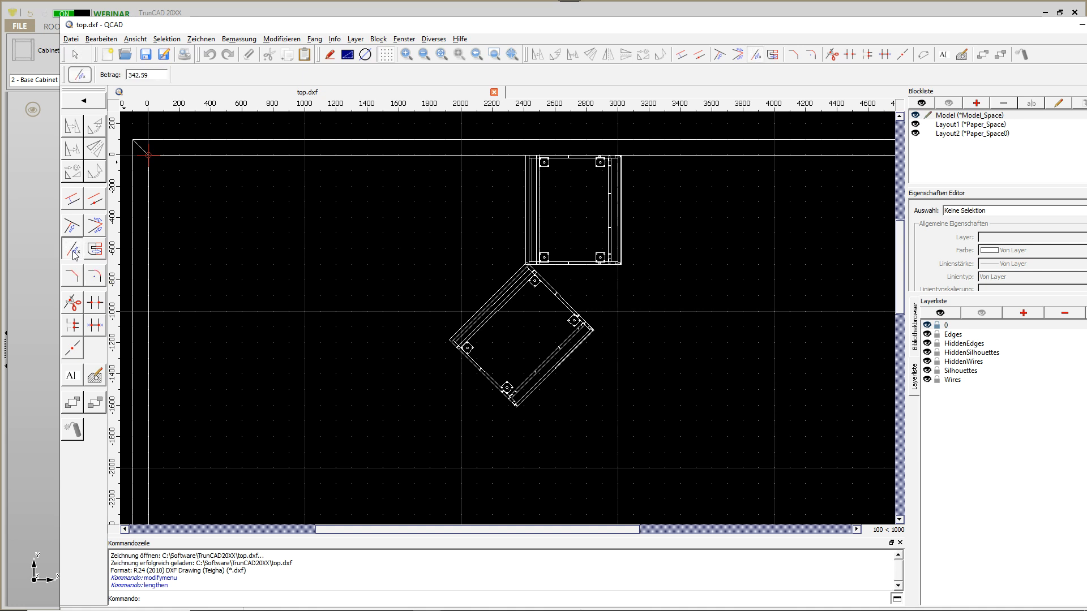
scroll(592, 318, up, 3)
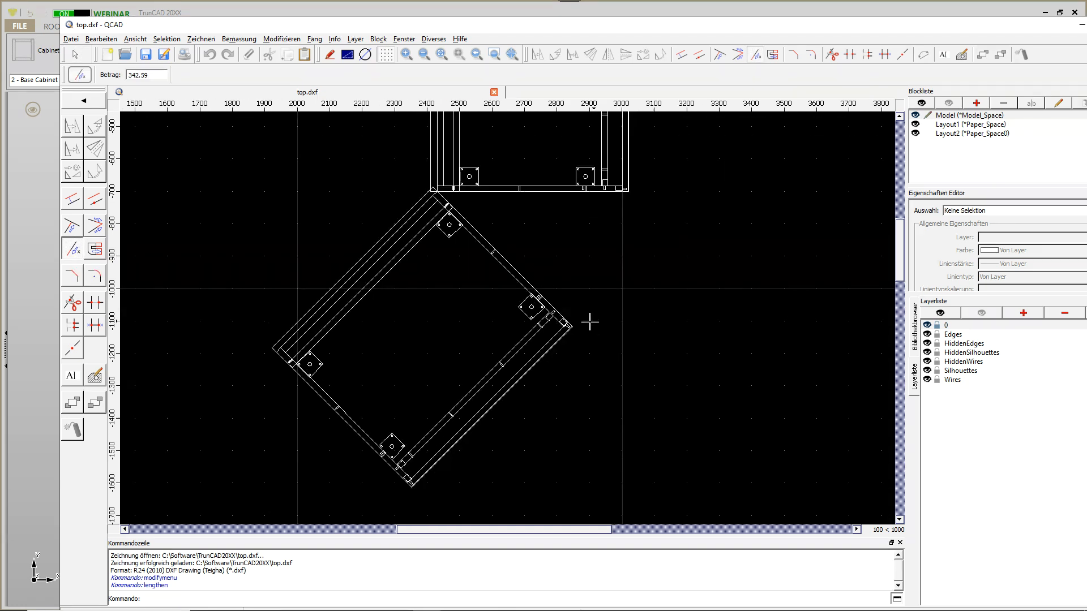
scroll(570, 328, up, 3)
scroll(582, 328, up, 6)
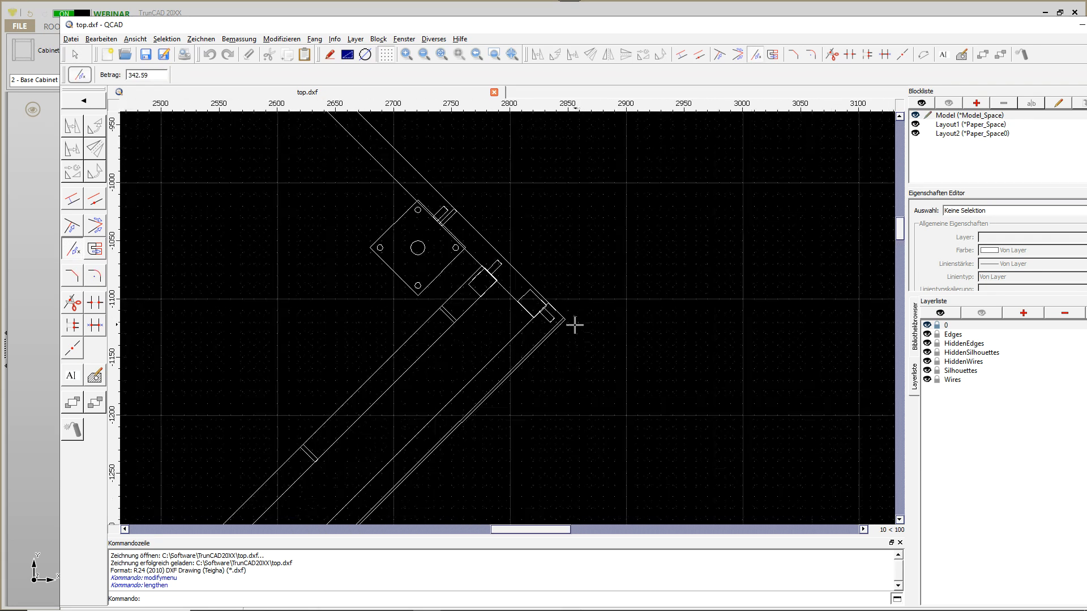
click(549, 321)
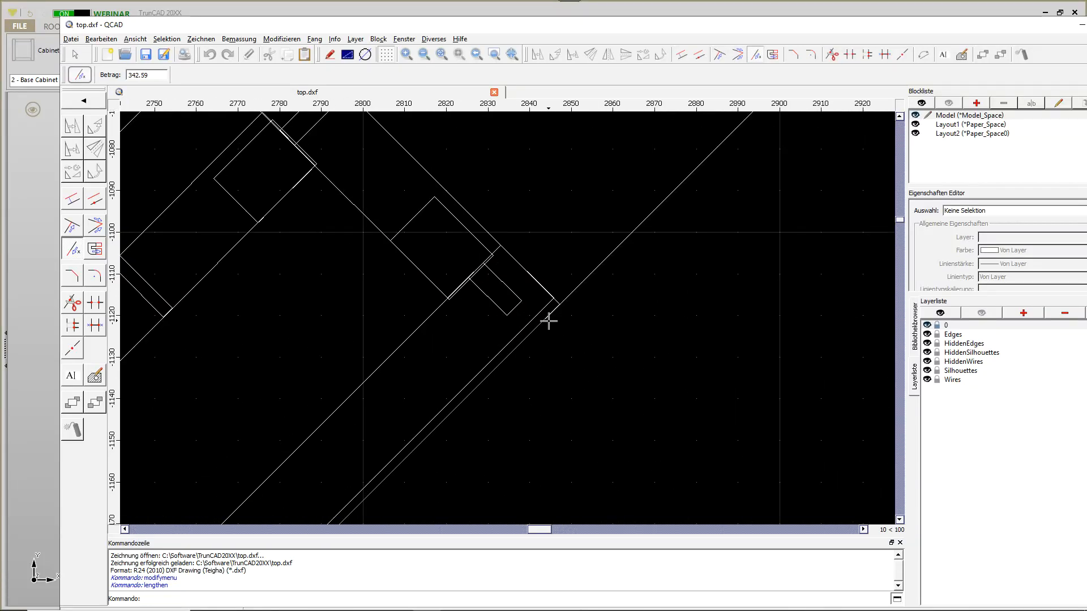
click(548, 321)
Lengthen the first cabinet's outer rear edge line by 342.59 so it crosses the other extended line.
scroll(563, 389, down, 10)
scroll(583, 323, up, 12)
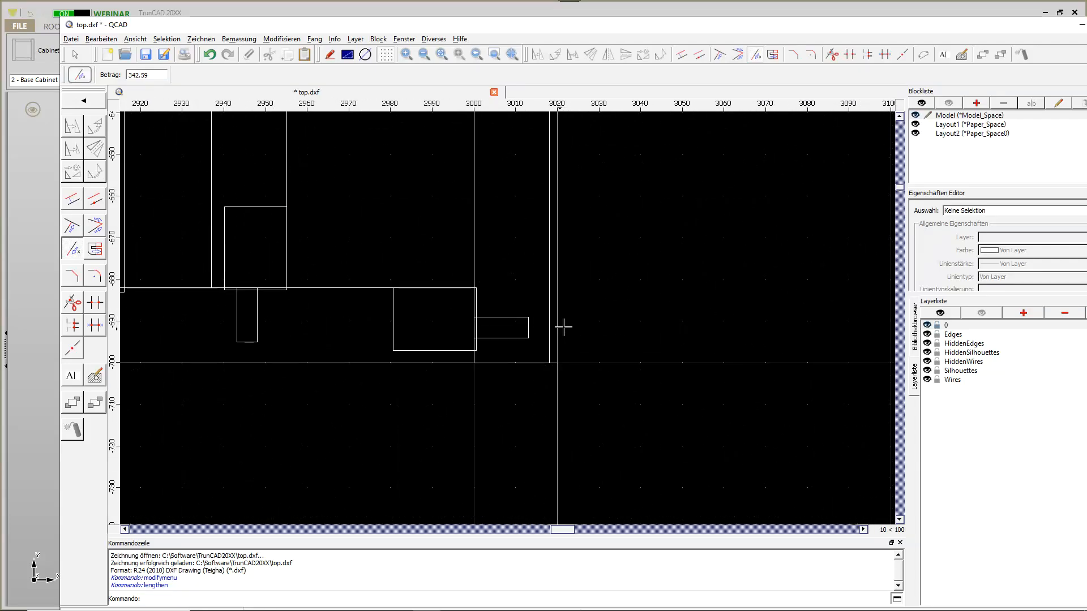
scroll(560, 329, down, 6)
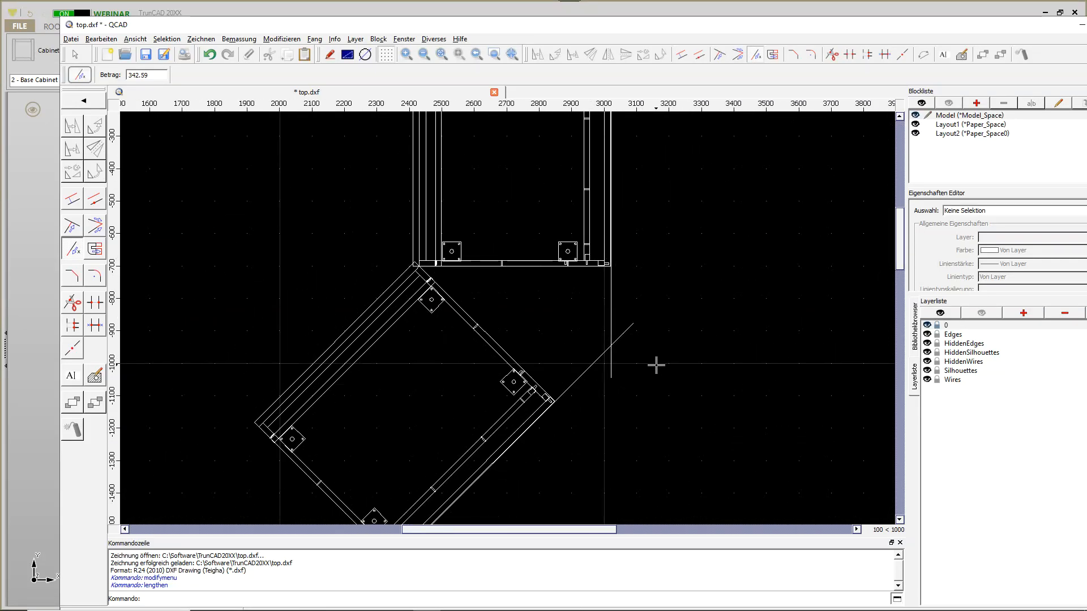
scroll(655, 364, up, 1)
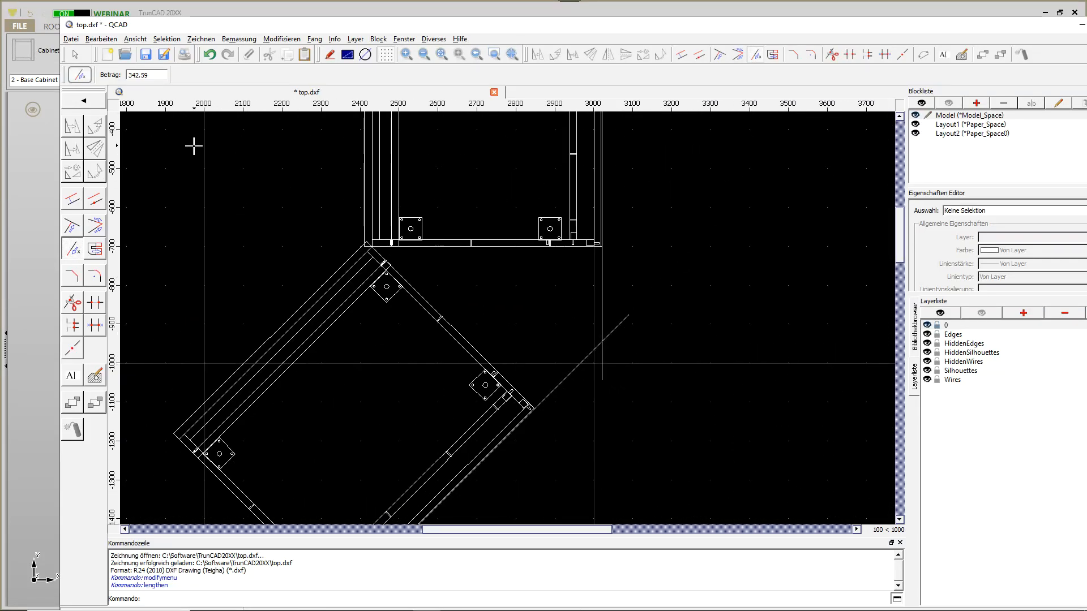
Add a vertical dimension from the first cabinet's rear corner to the intersection of the two extended rear edge lines.
click(85, 101)
click(97, 205)
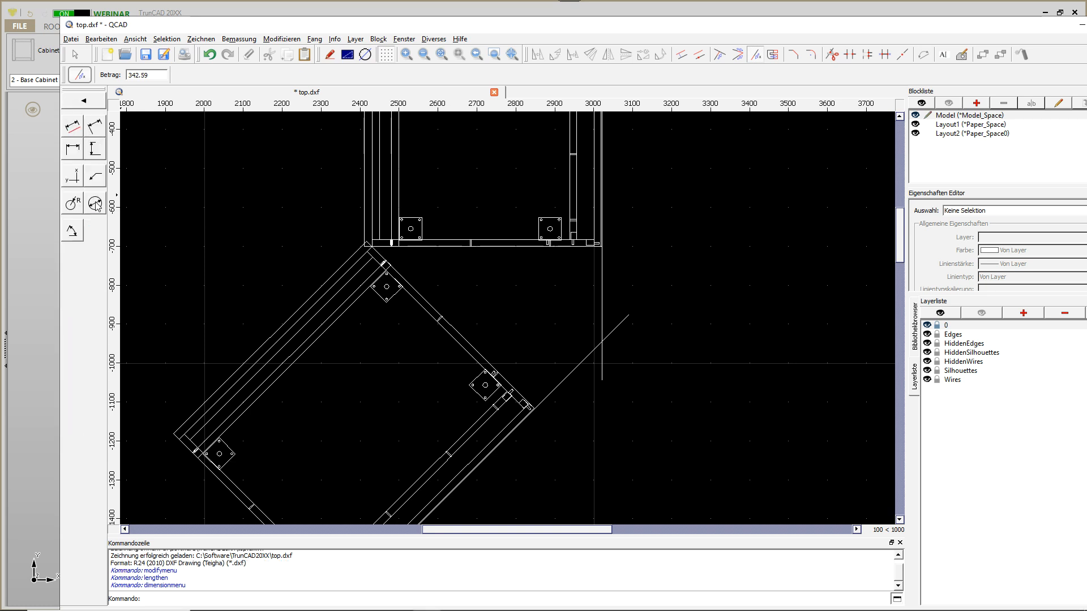
click(94, 150)
scroll(617, 244, up, 6)
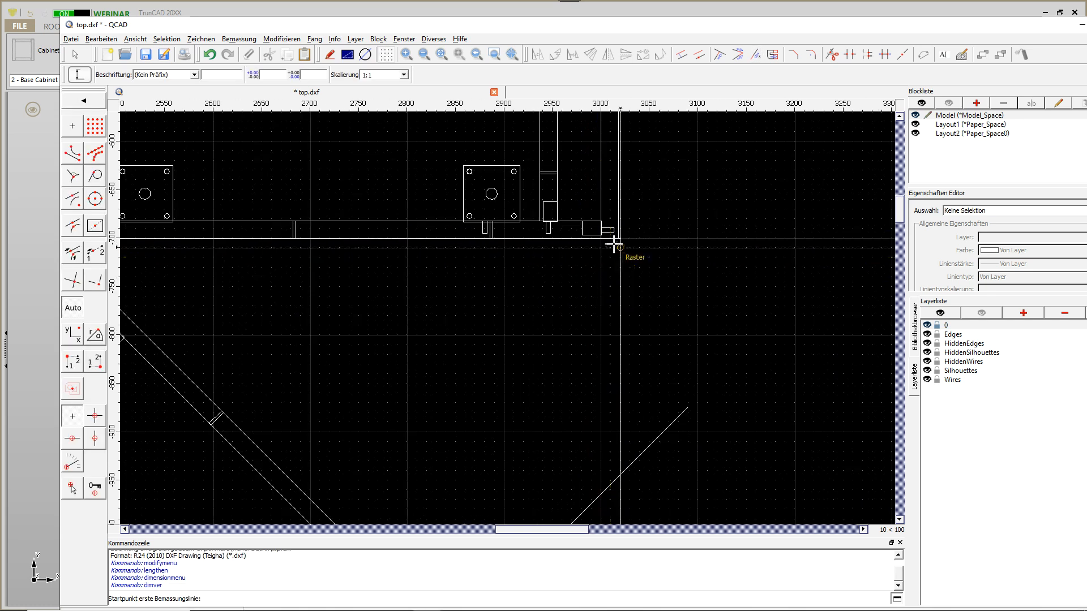
click(643, 227)
scroll(553, 238, down, 4)
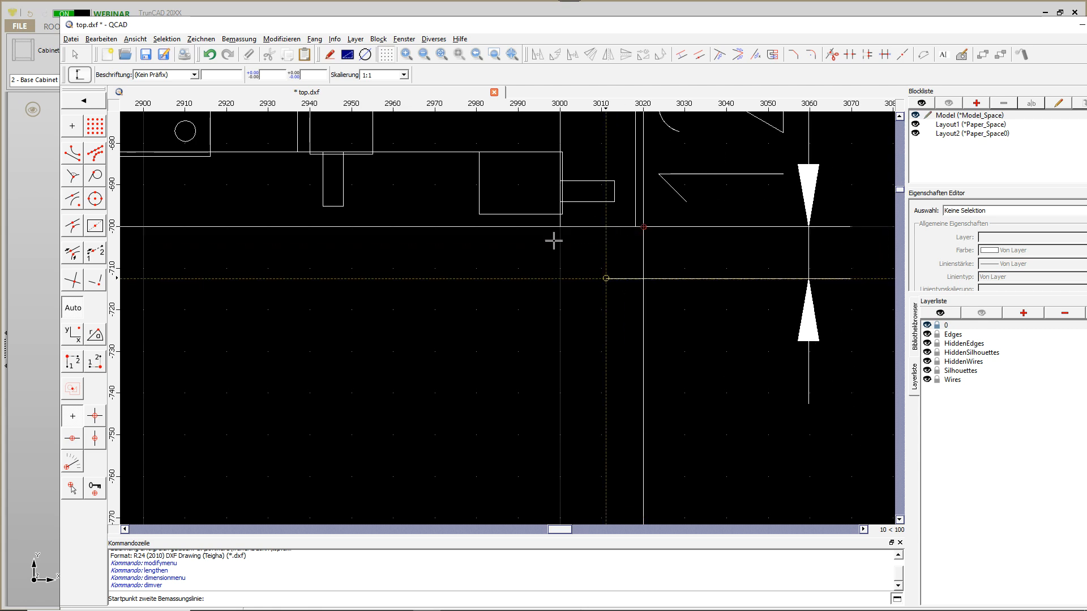
scroll(517, 334, up, 4)
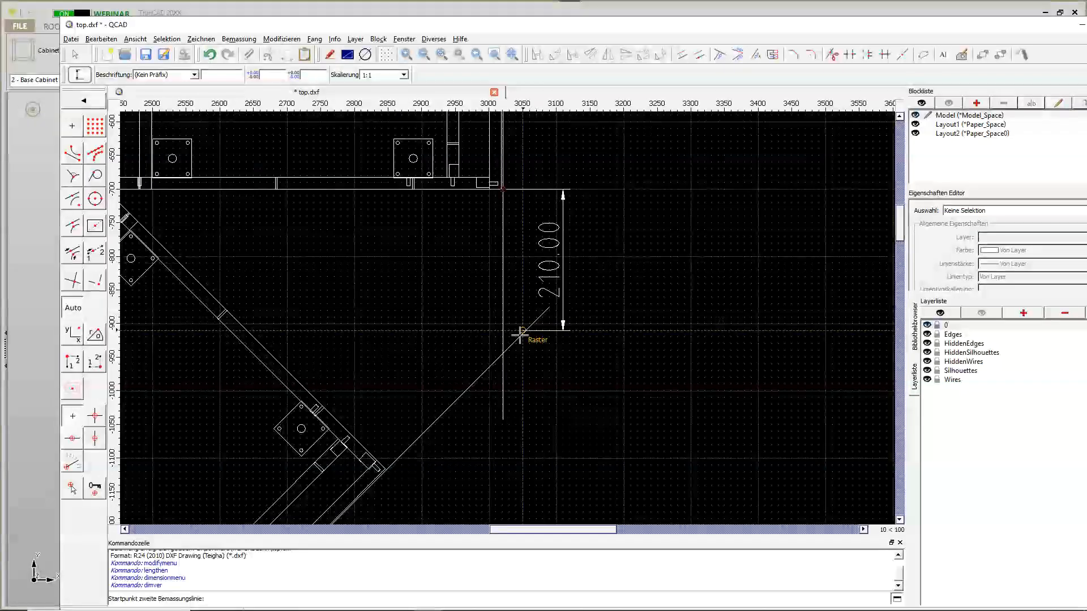
click(480, 374)
scroll(715, 365, down, 2)
click(740, 372)
scroll(693, 221, down, 3)
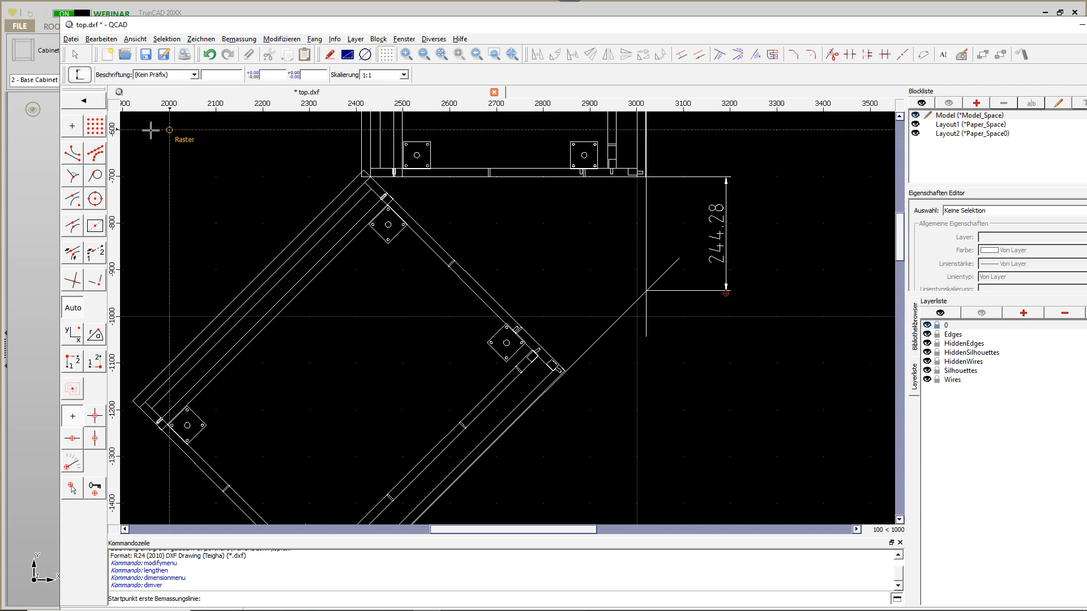
Add an aligned dimension from the rotated cabinet's rear corner to the intersection of the extended lines, placed outside the rear edge.
click(86, 105)
click(72, 127)
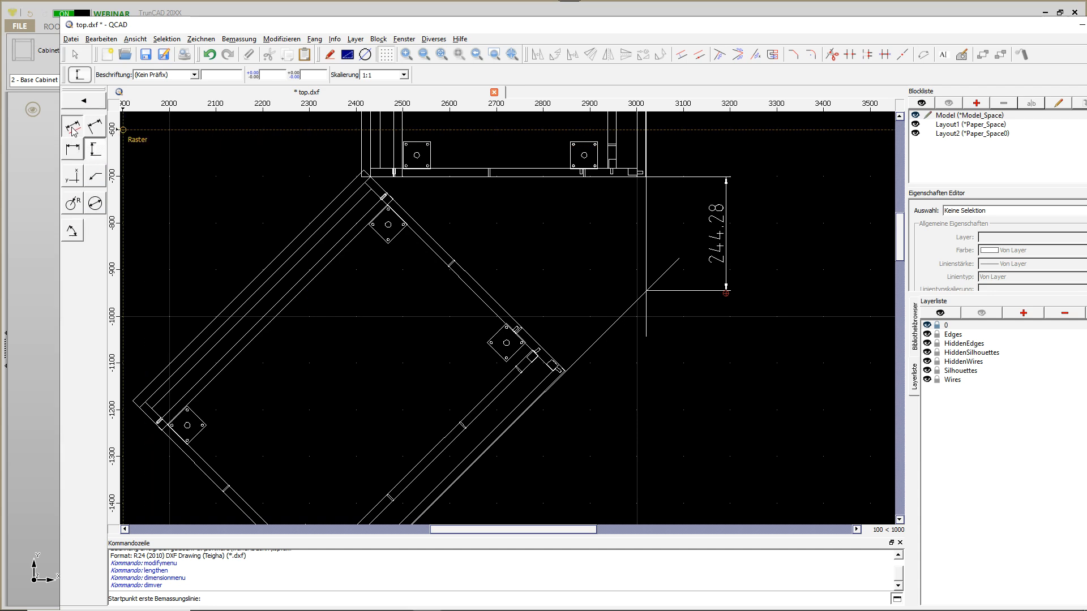
scroll(610, 376, up, 1)
scroll(544, 368, up, 3)
click(515, 360)
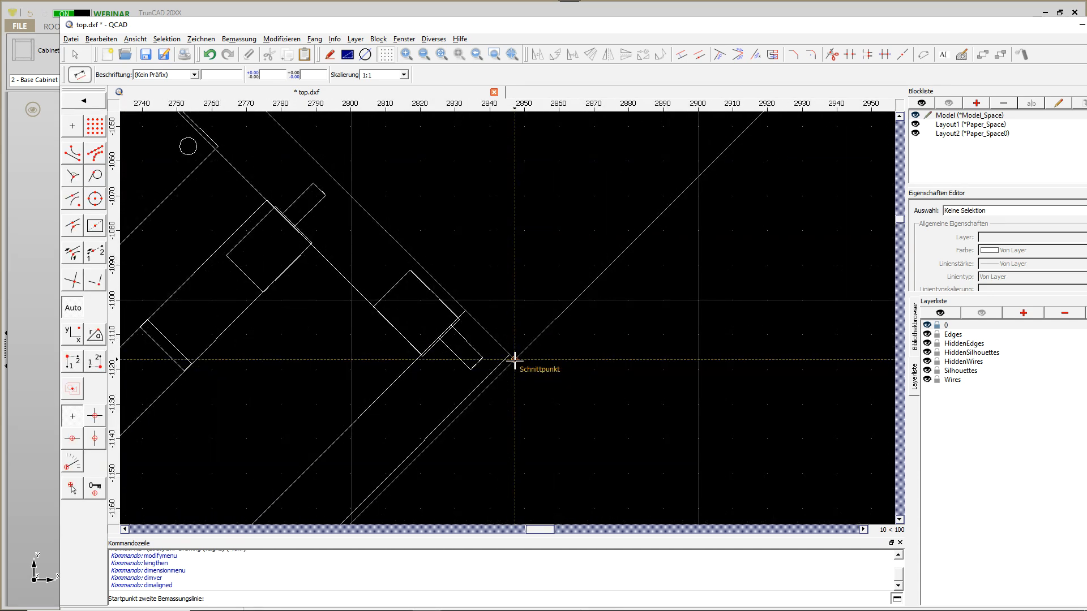
scroll(567, 357, up, 3)
scroll(594, 345, down, 4)
scroll(702, 238, up, 3)
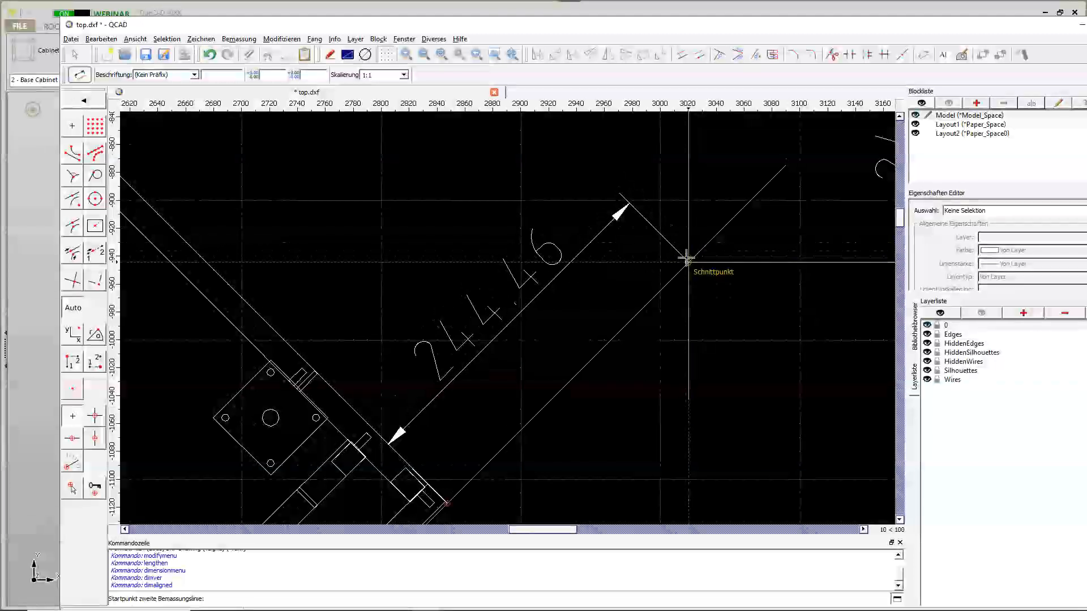
click(688, 261)
scroll(753, 317, down, 5)
click(765, 351)
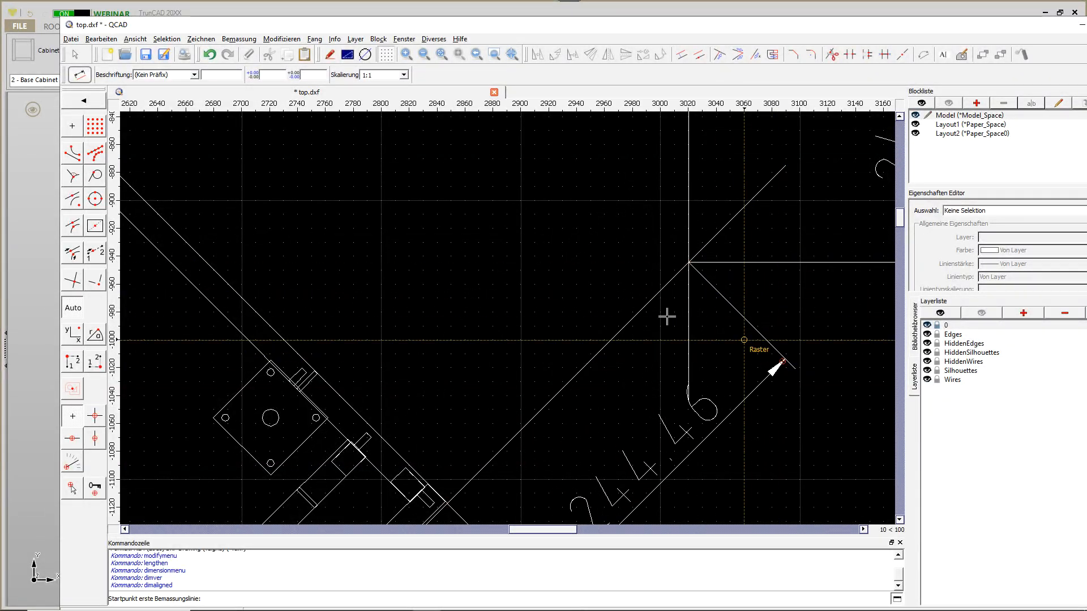
scroll(622, 255, up, 2)
scroll(758, 207, down, 2)
scroll(748, 187, up, 1)
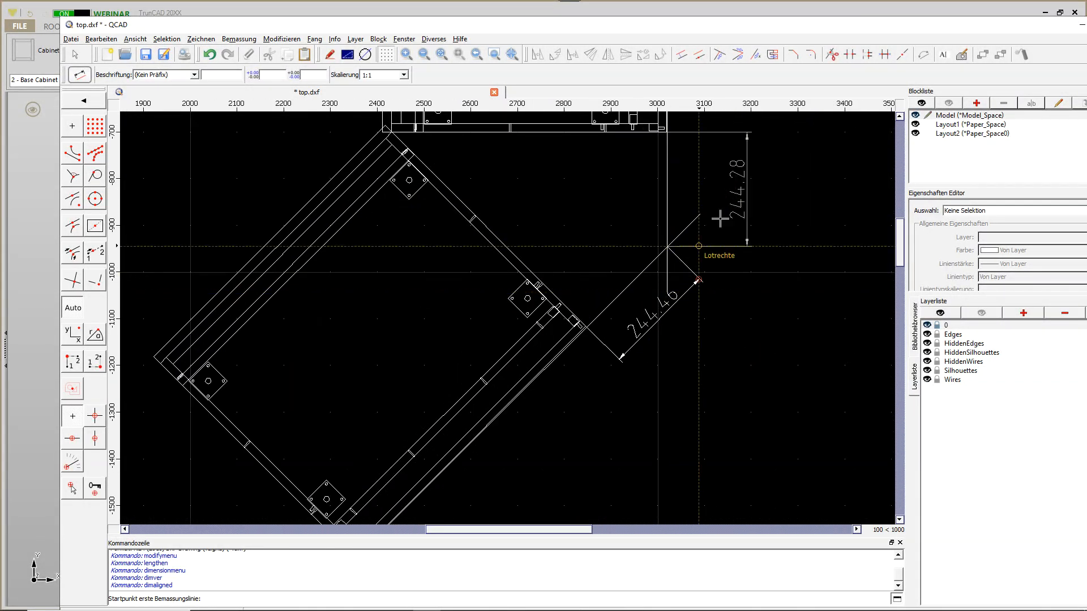
scroll(749, 179, up, 1)
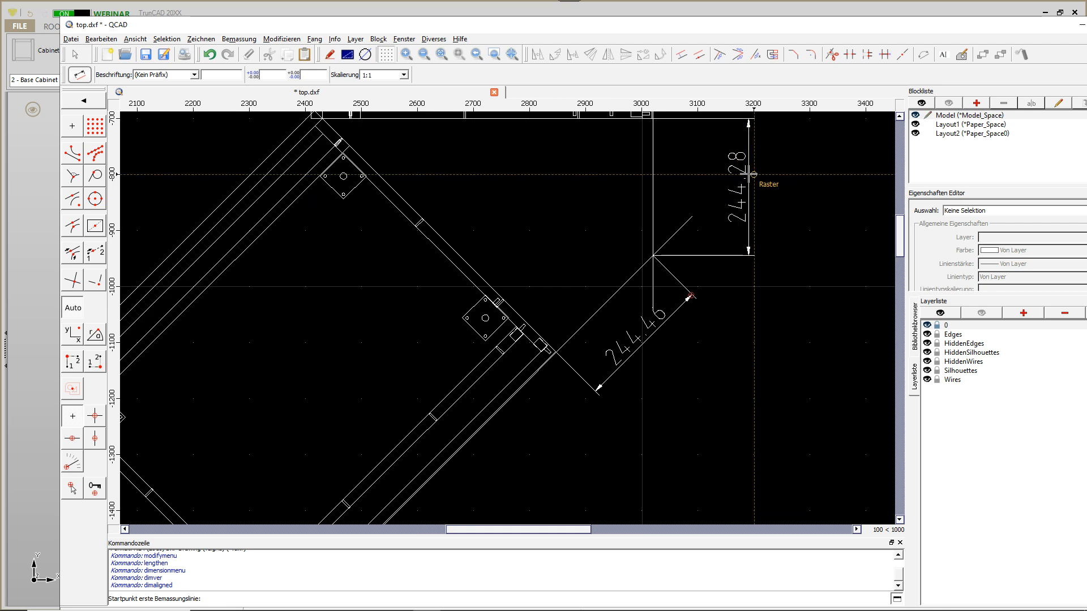
scroll(723, 317, down, 2)
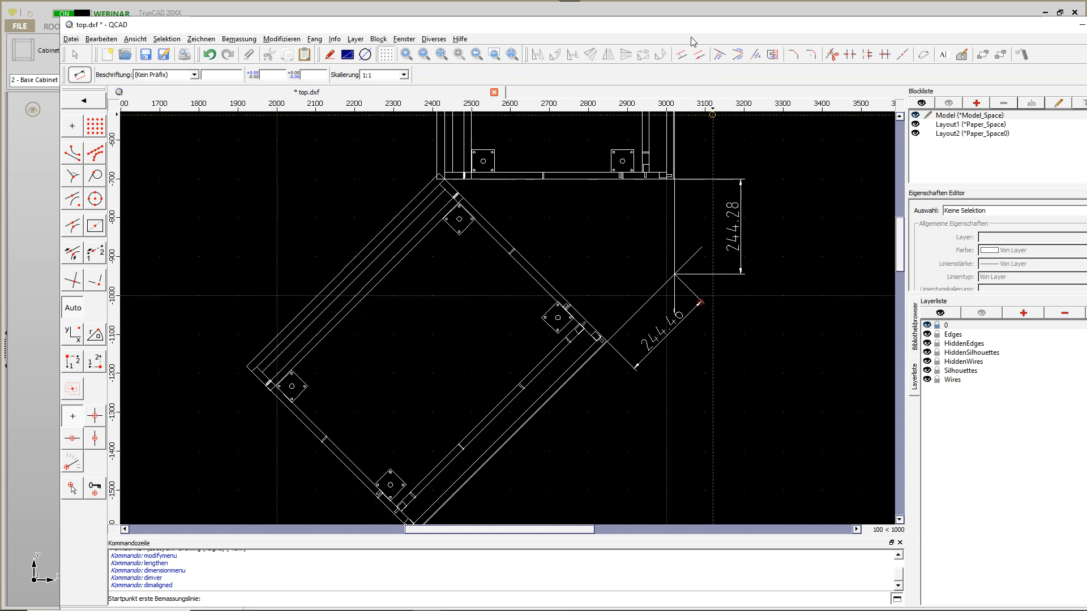
Switch back to TrunCAD and set the Coverpanel overlap at right of base cabinet 1 to 244.28.
drag(668, 26, 1086, 50)
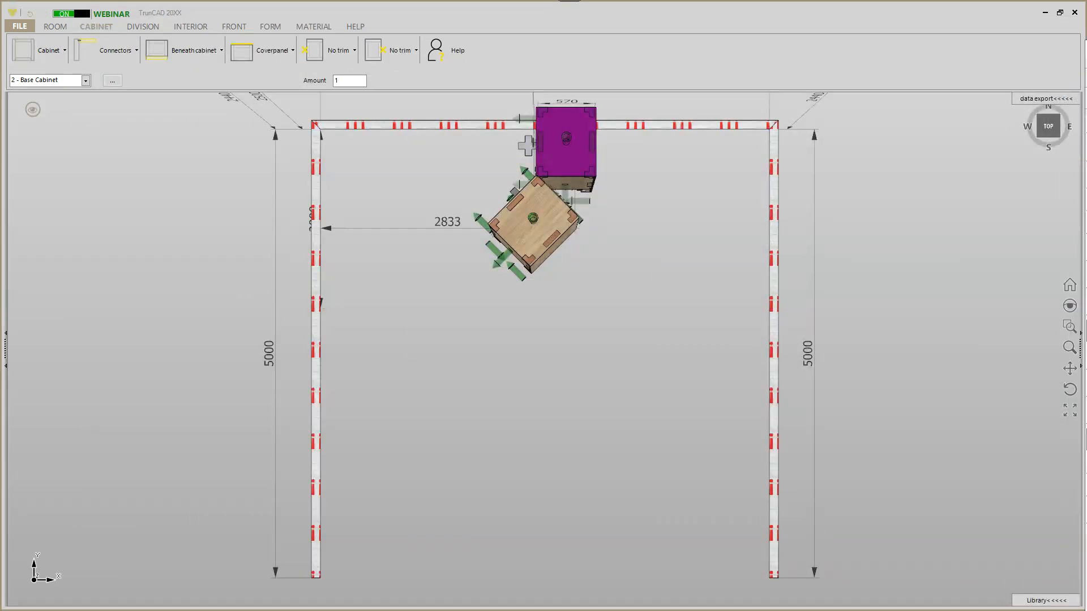
click(84, 81)
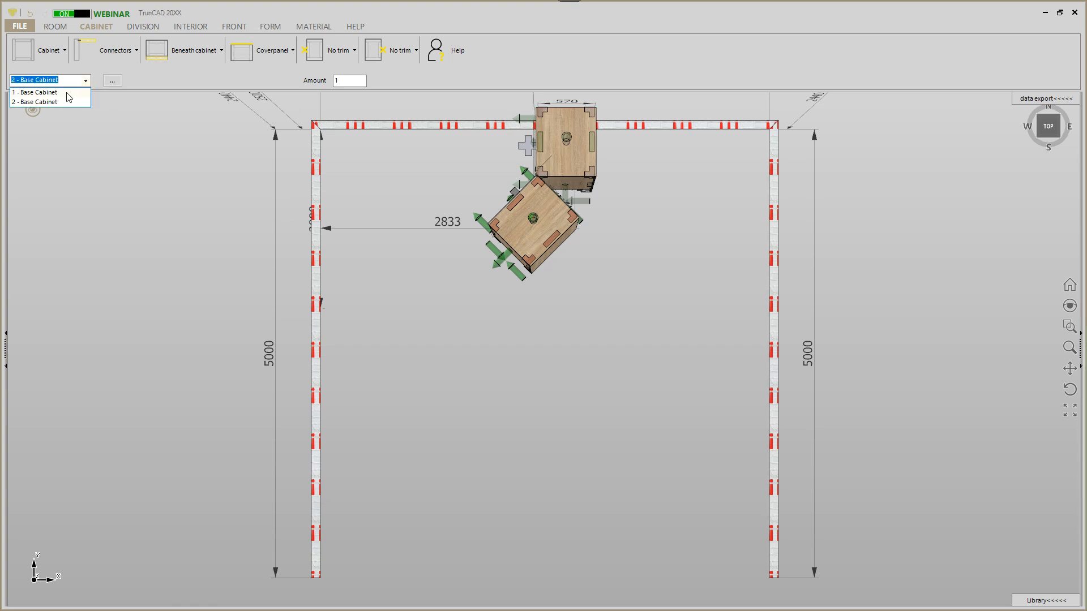
click(66, 93)
middle_drag(426, 318, 540, 263)
scroll(354, 338, up, 5)
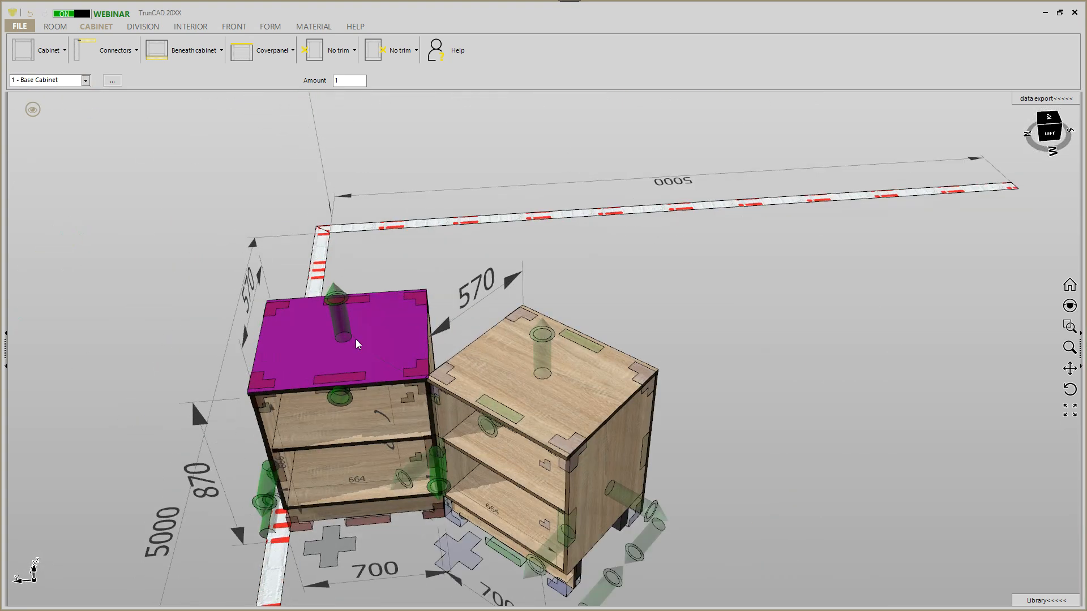
scroll(356, 341, up, 2)
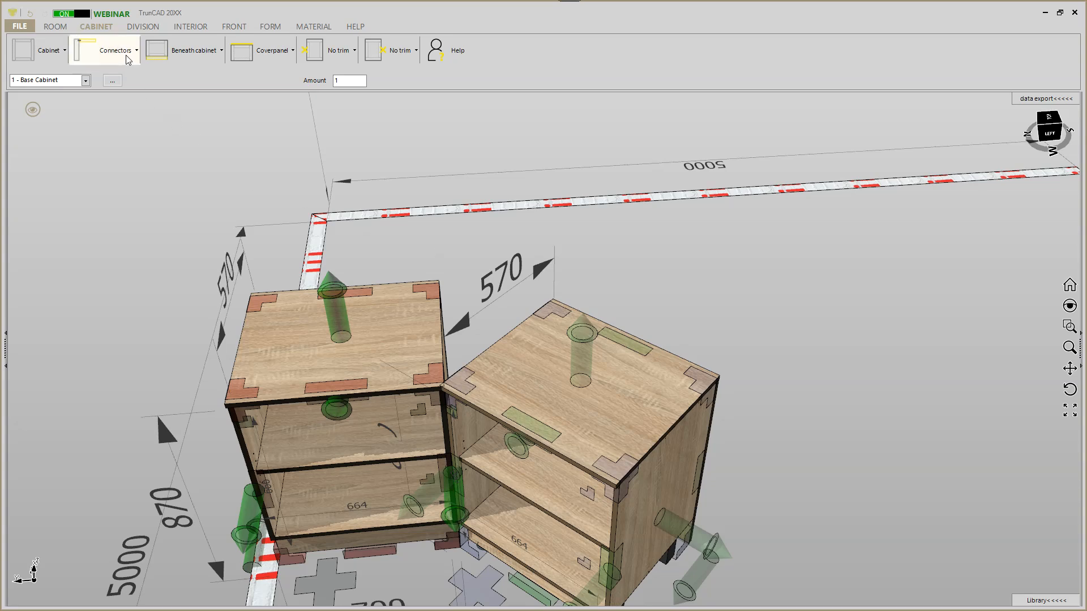
click(282, 58)
mouse_move(272, 99)
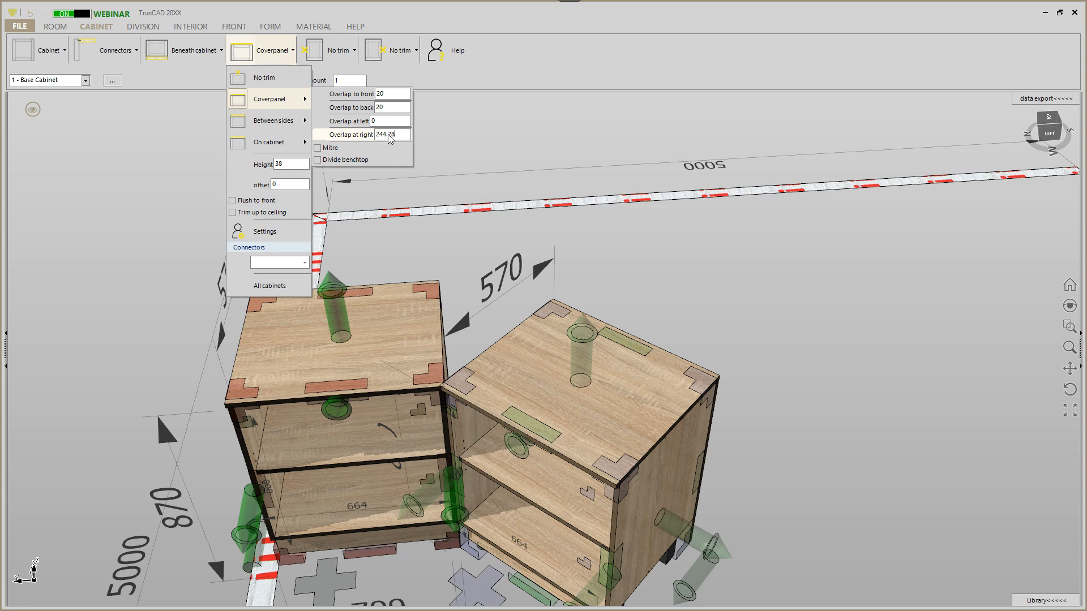
key(Return)
click(630, 301)
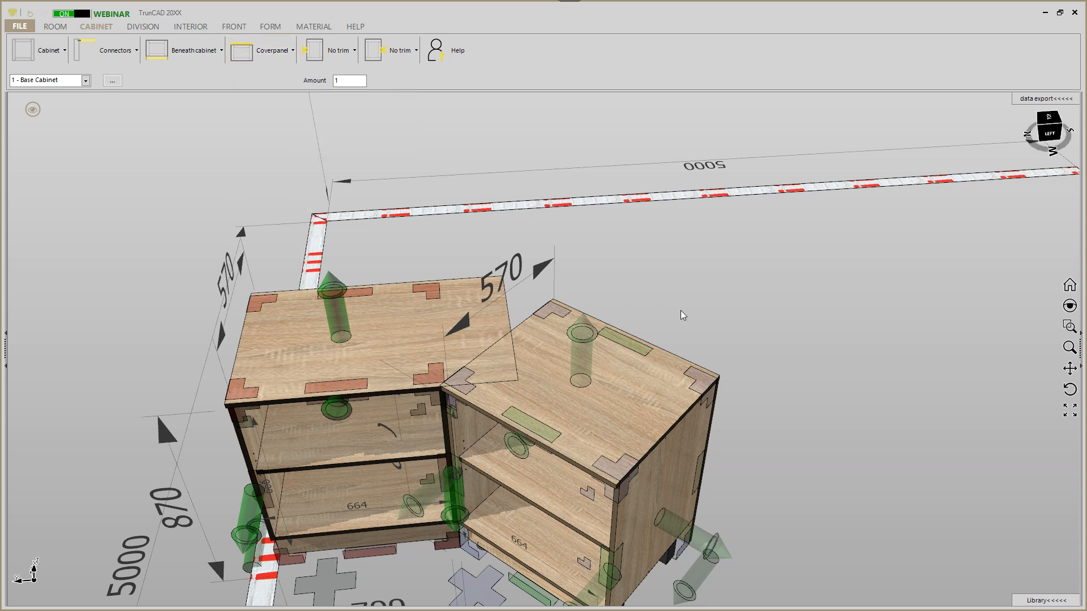
Set the Coverpanel overlap at left of base cabinet 2 to 244.46 and inspect the rear tip where both panels meet.
click(89, 81)
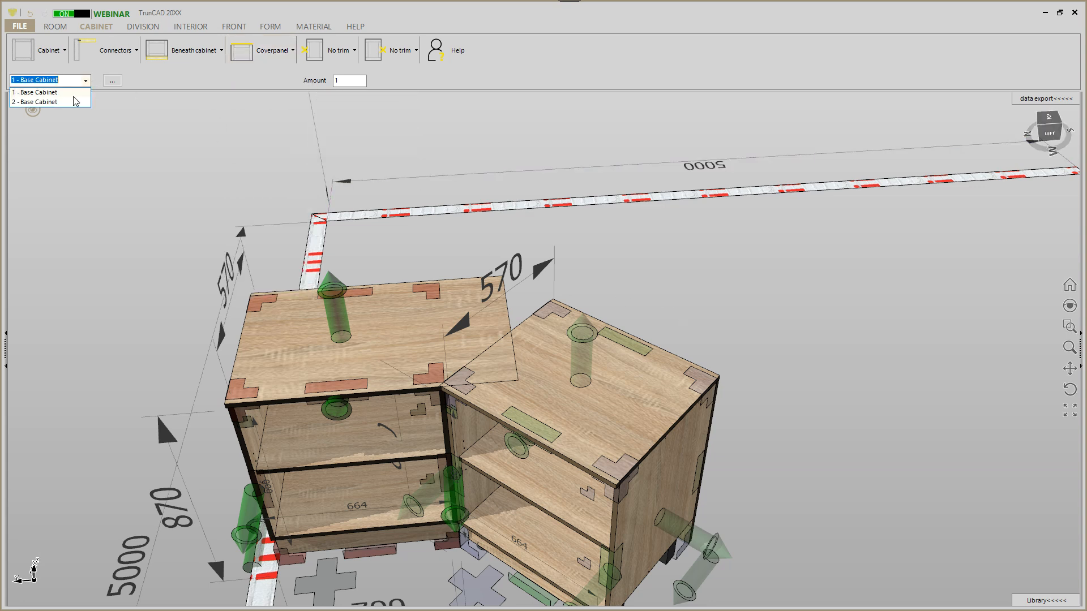
click(68, 102)
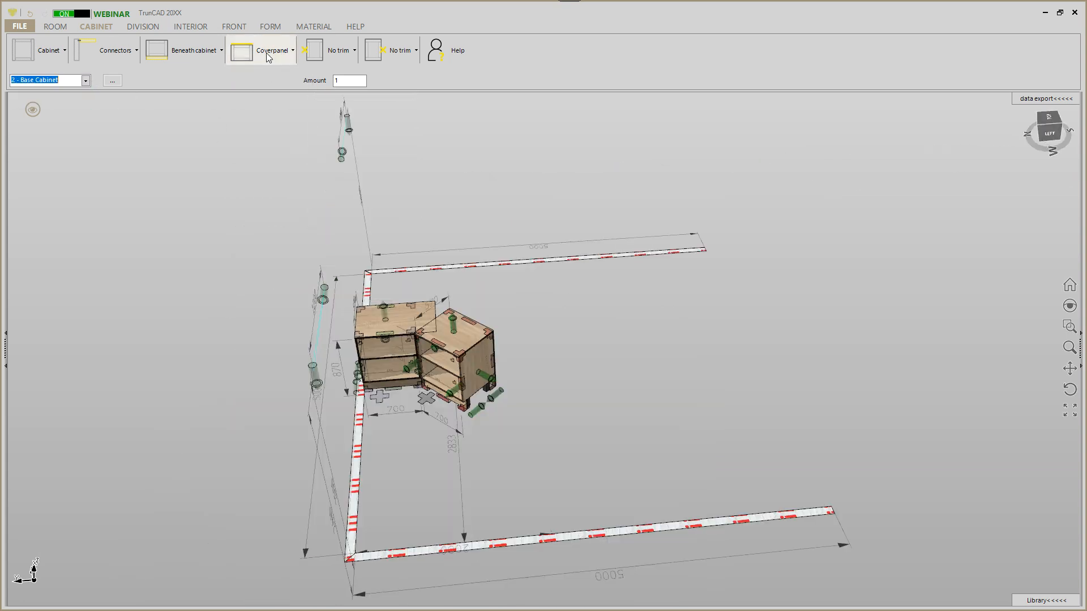
click(292, 52)
click(293, 52)
click(292, 52)
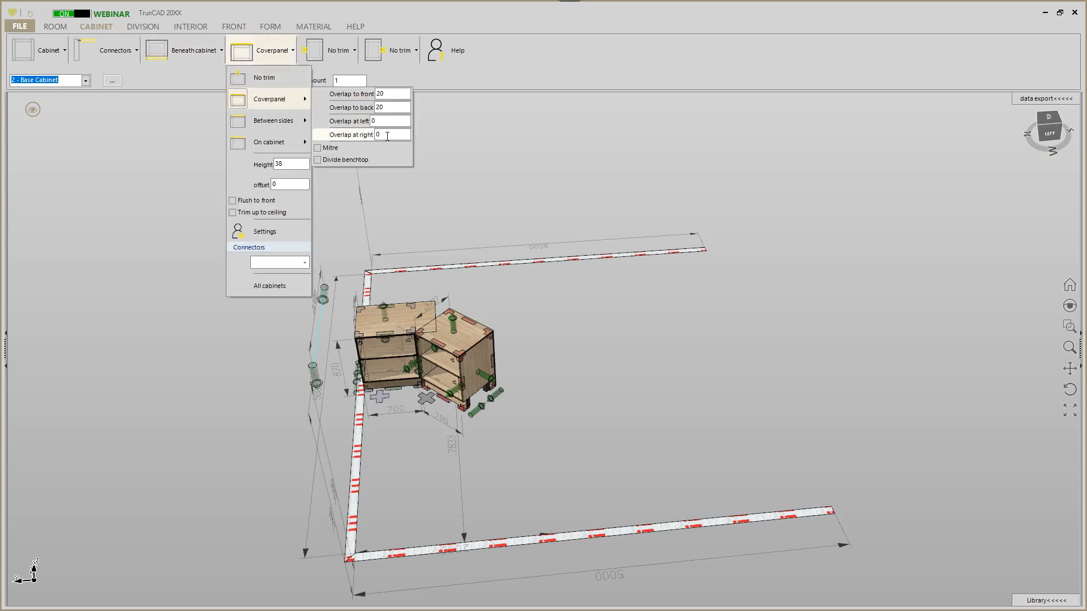
click(384, 121)
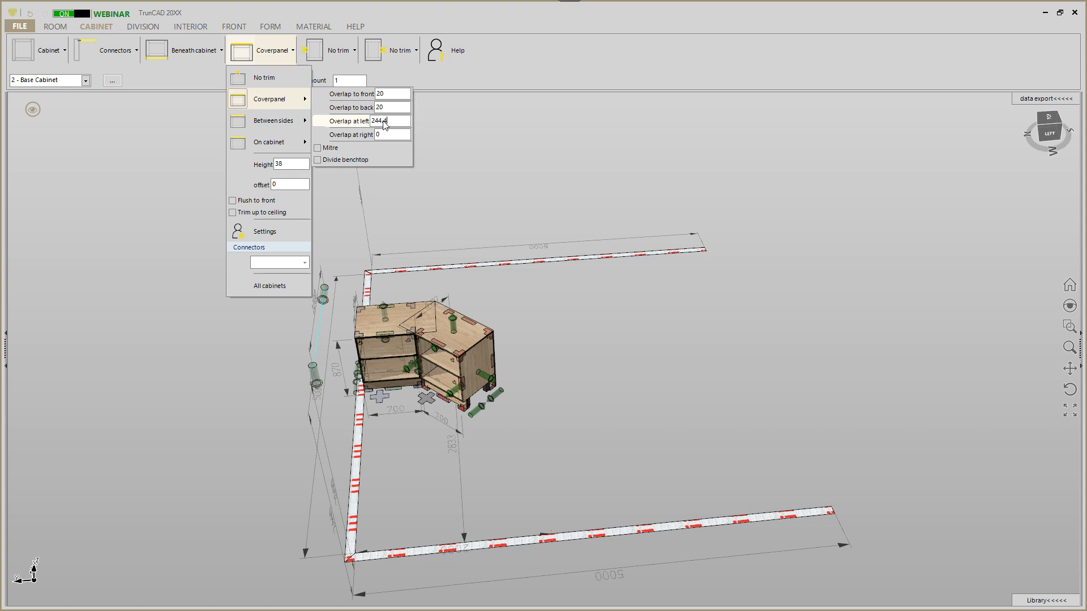
click(530, 193)
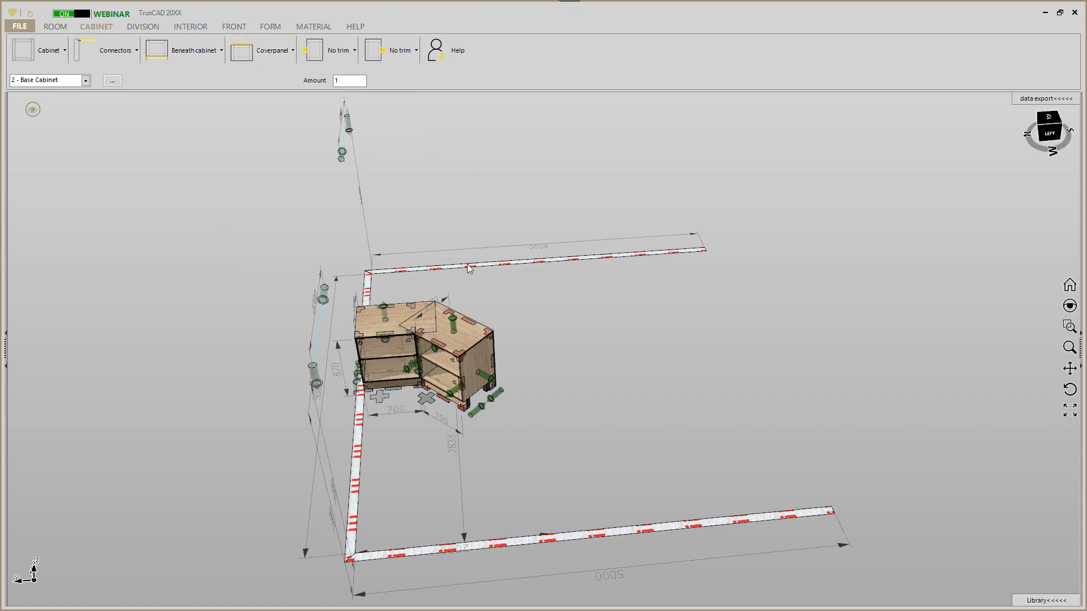
scroll(453, 283, up, 5)
middle_drag(436, 306, 430, 237)
scroll(429, 235, up, 2)
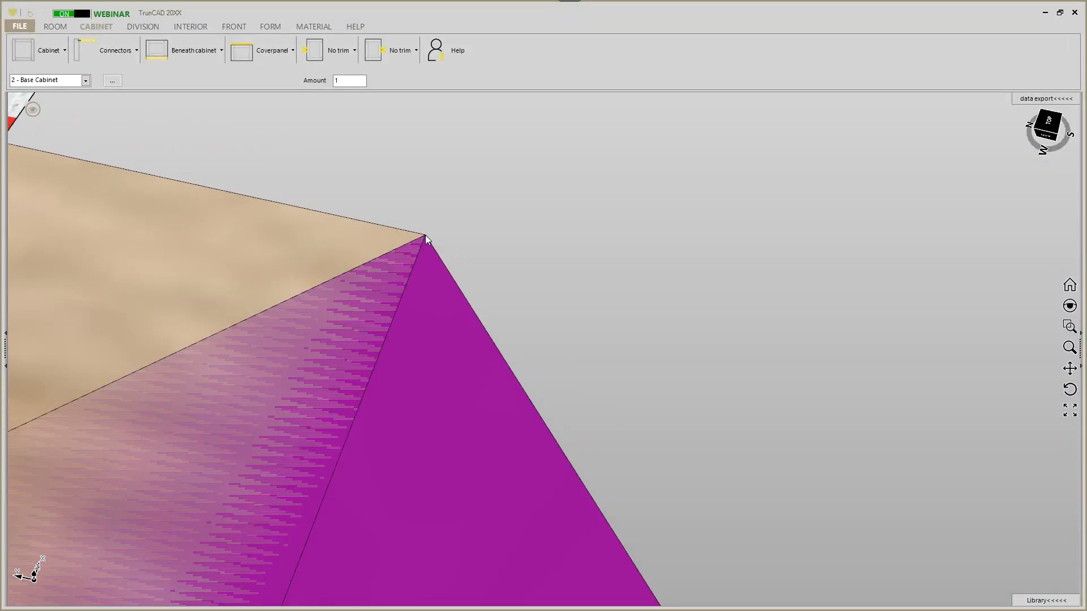
scroll(444, 240, down, 5)
scroll(442, 240, down, 5)
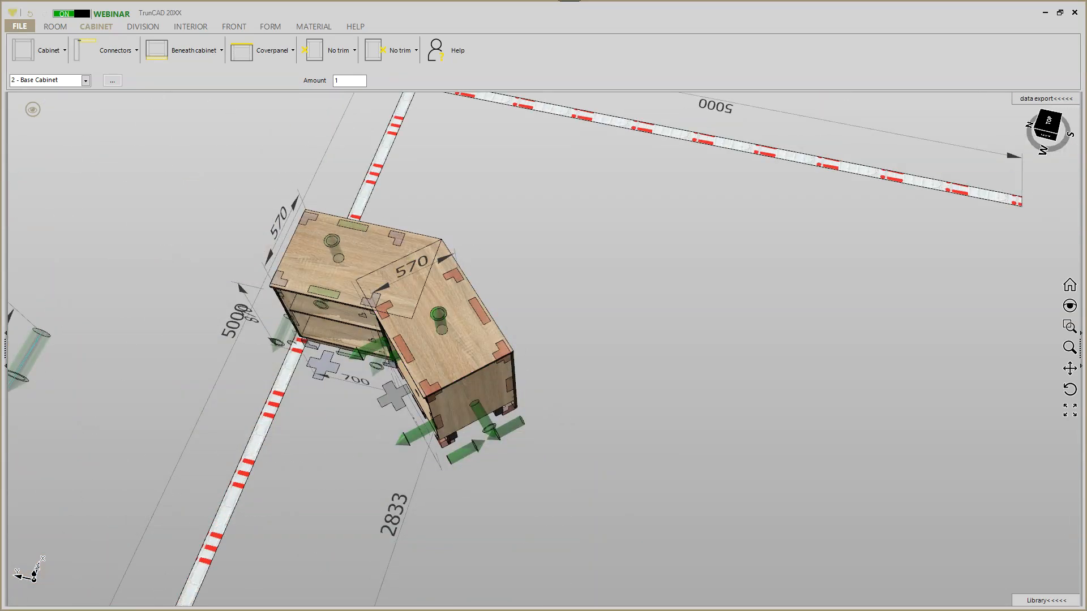
Switch to QCAD and lengthen the rotated cabinet's second rear edge line by 342.59 towards the gap between the cabinets.
drag(1086, 48, 527, 1)
double_click(497, 13)
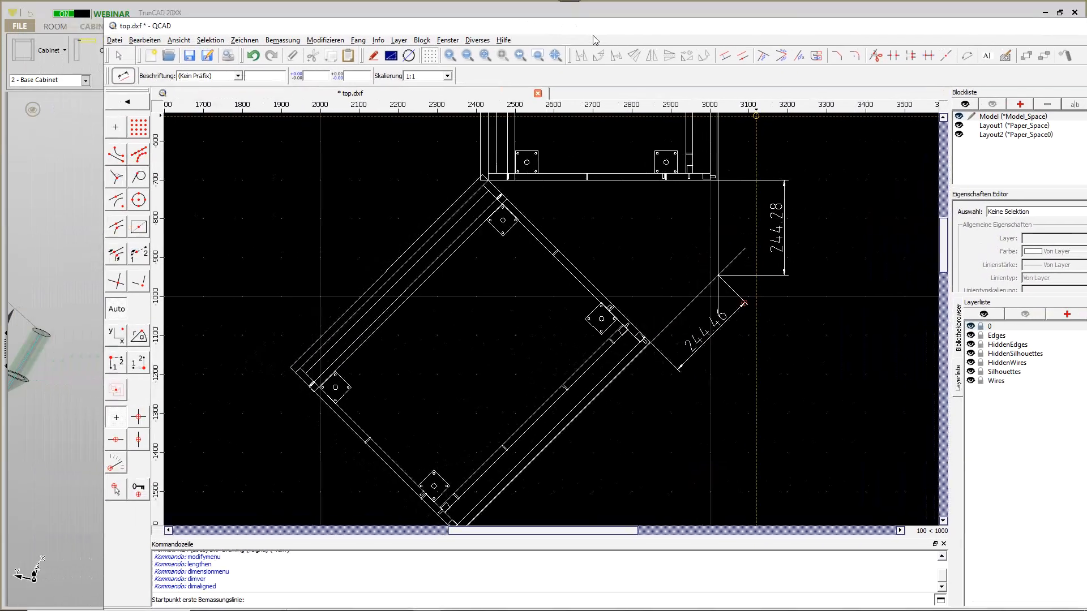
scroll(640, 376, up, 3)
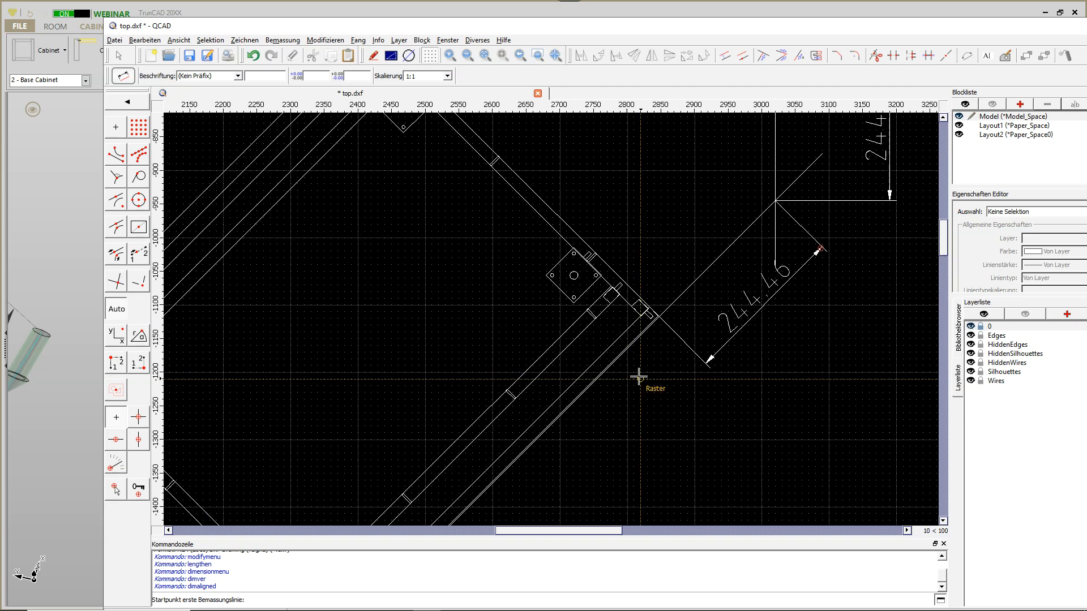
scroll(526, 242, down, 1)
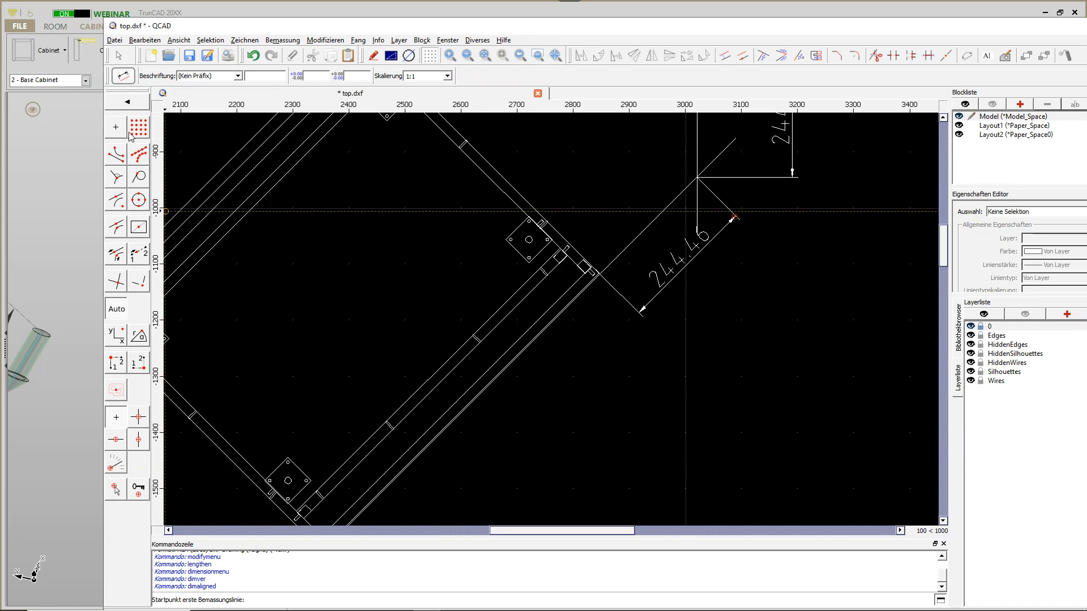
scroll(593, 277, up, 7)
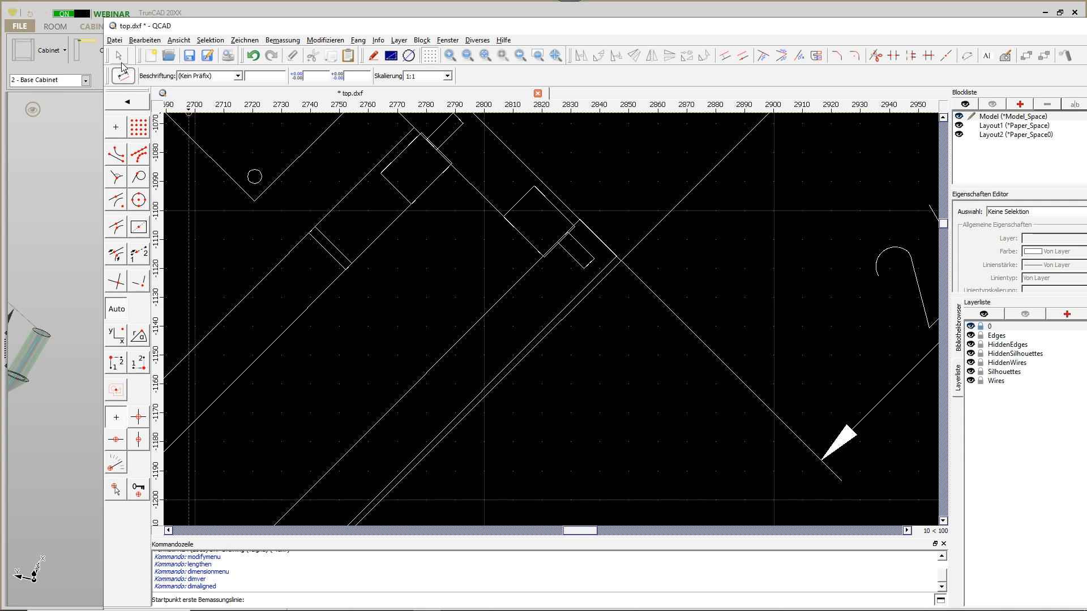
click(128, 102)
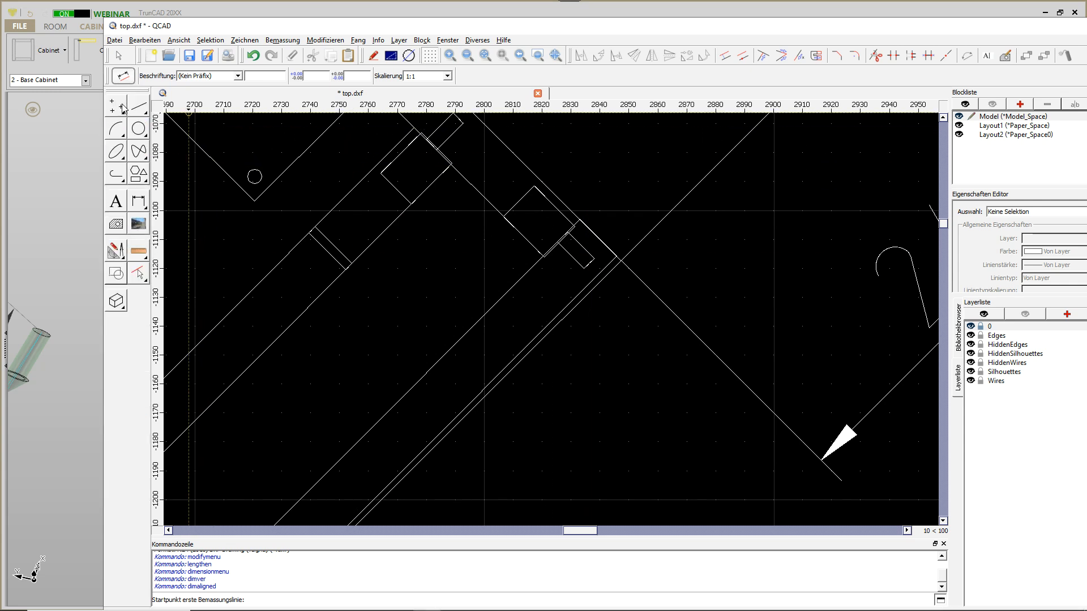
click(118, 258)
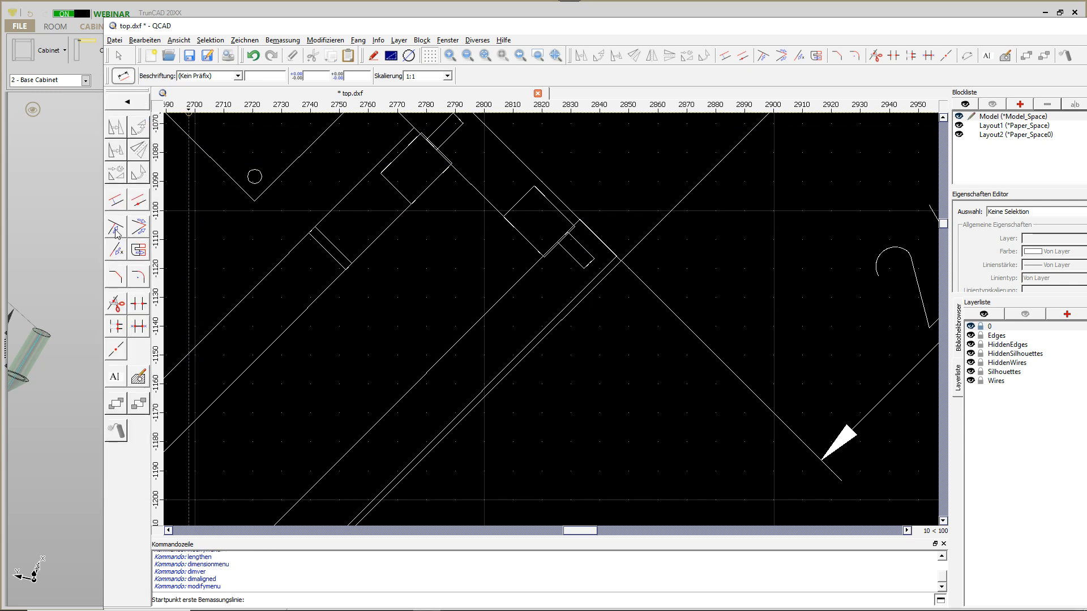
click(116, 255)
scroll(336, 277, down, 4)
scroll(454, 275, up, 4)
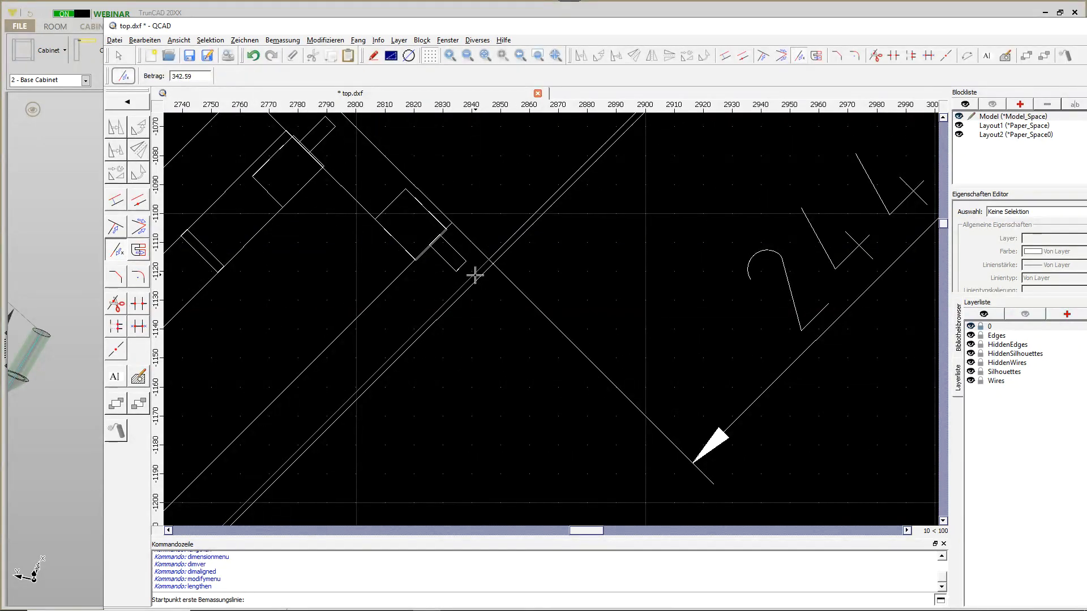
Lengthen the first cabinet's inner rear edge line by 342.59 so it crosses the rotated cabinet's extended lines.
scroll(472, 452, down, 4)
scroll(471, 452, down, 4)
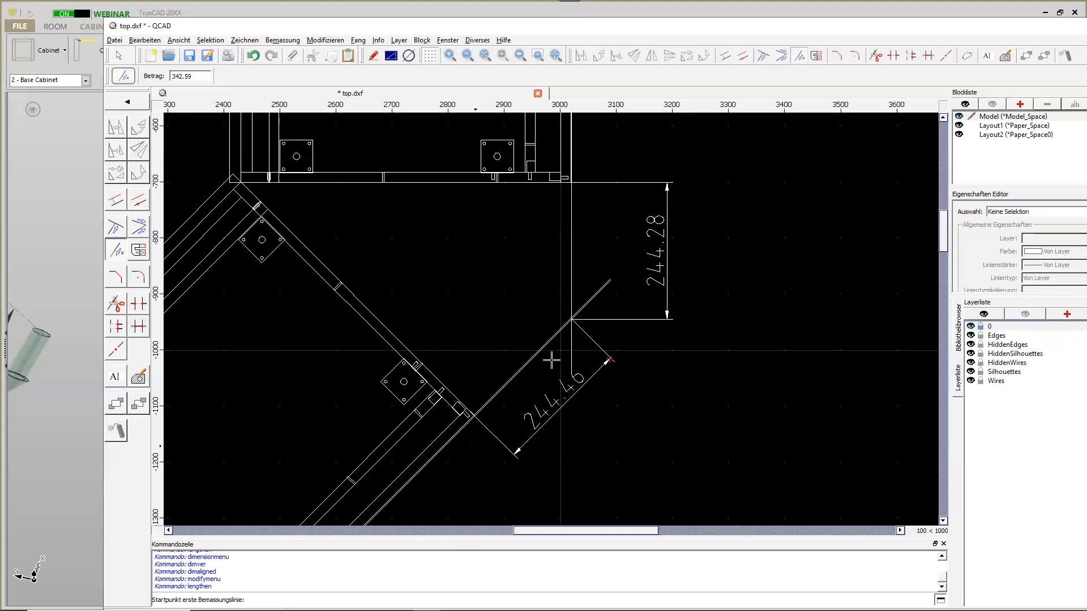
scroll(573, 183, up, 8)
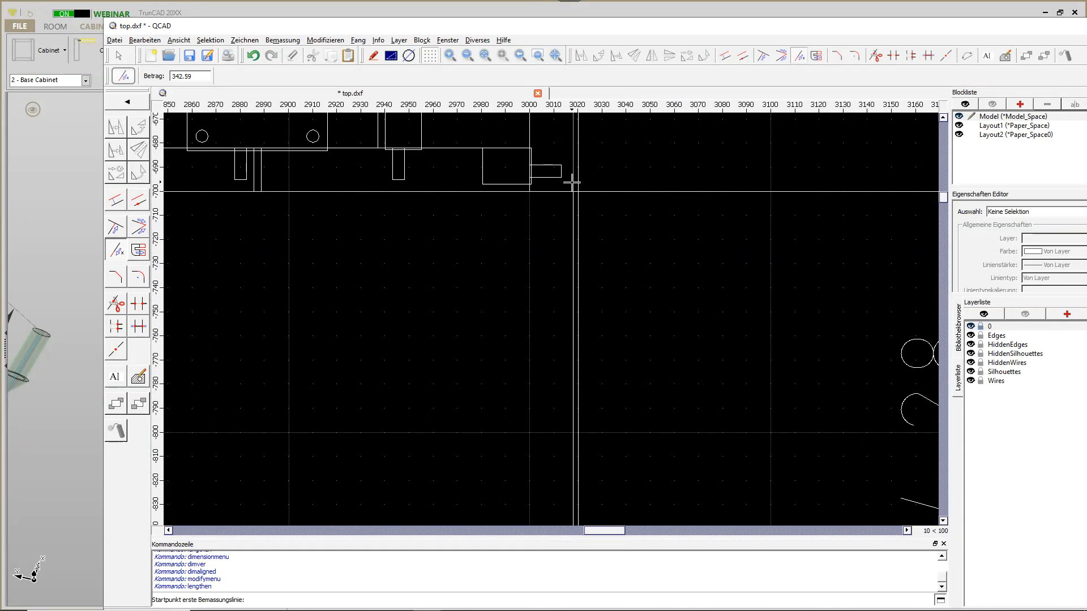
scroll(575, 212, down, 3)
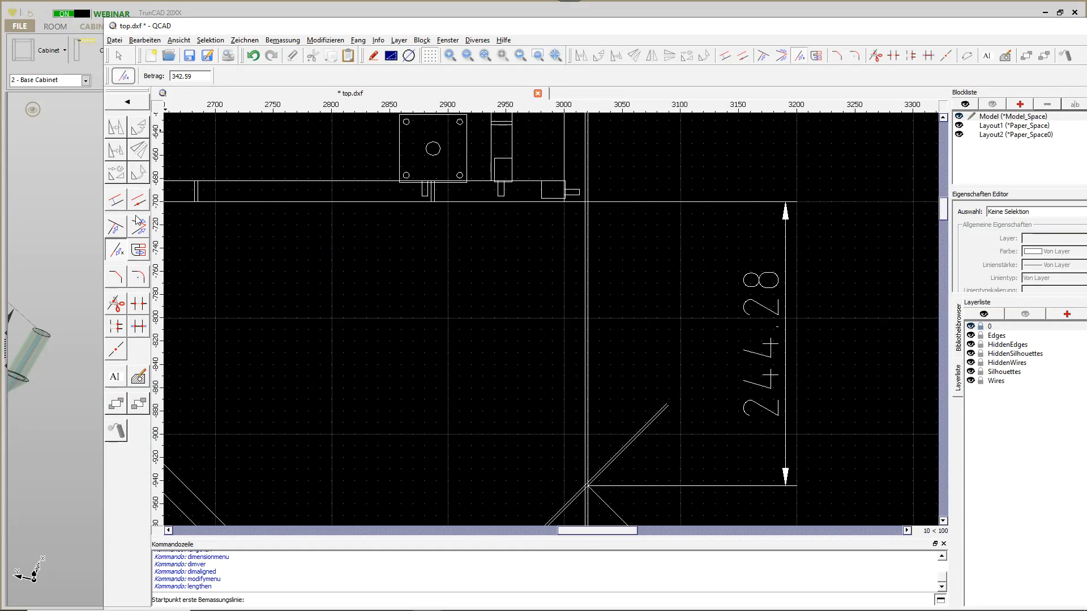
Add a vertical dimension from the first cabinet's inner rear corner to the intersection of both cabinets' inner rear edge lines.
click(136, 102)
click(141, 195)
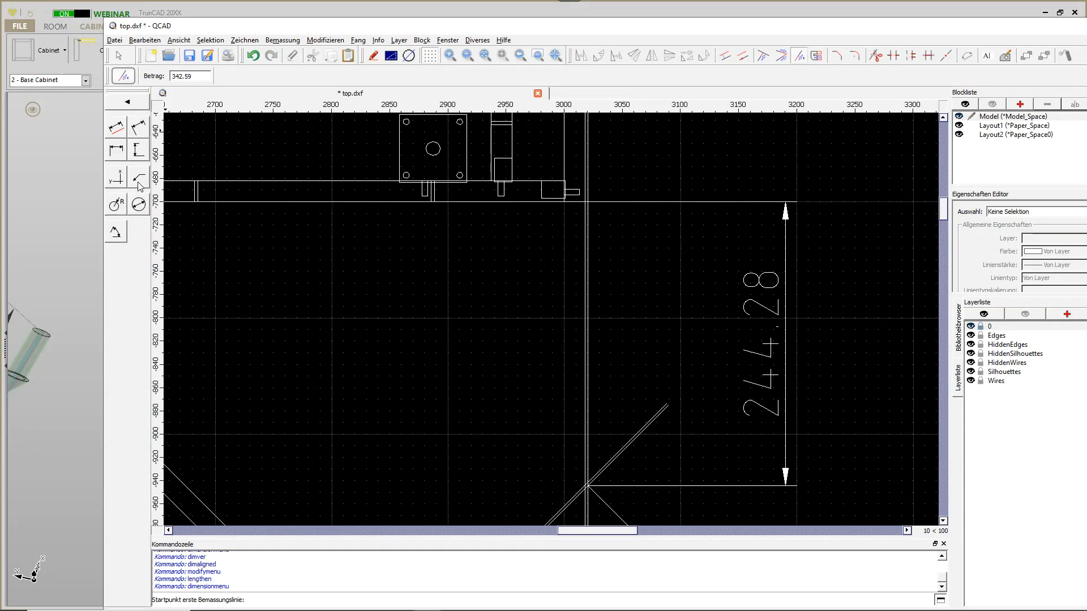
click(136, 152)
click(585, 201)
scroll(585, 201, up, 5)
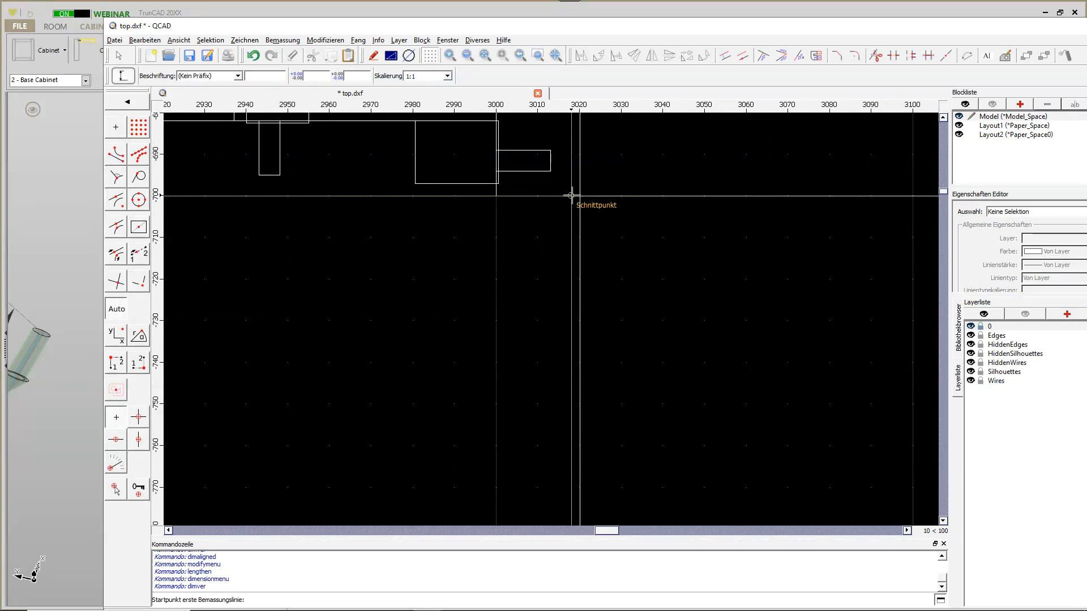
scroll(509, 179, down, 4)
scroll(504, 311, up, 8)
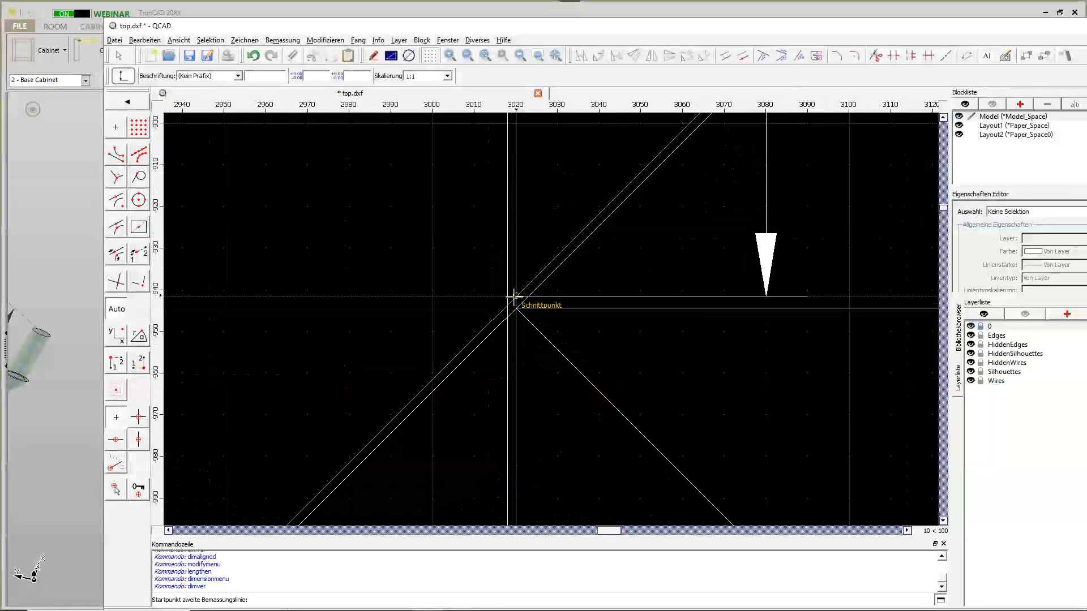
click(501, 311)
scroll(510, 311, down, 10)
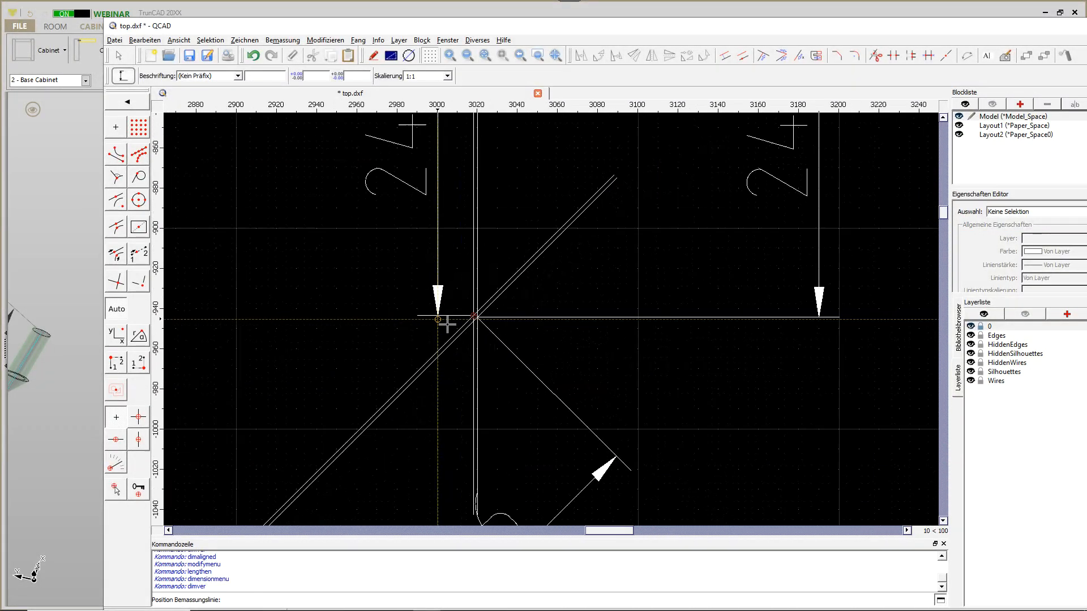
click(422, 322)
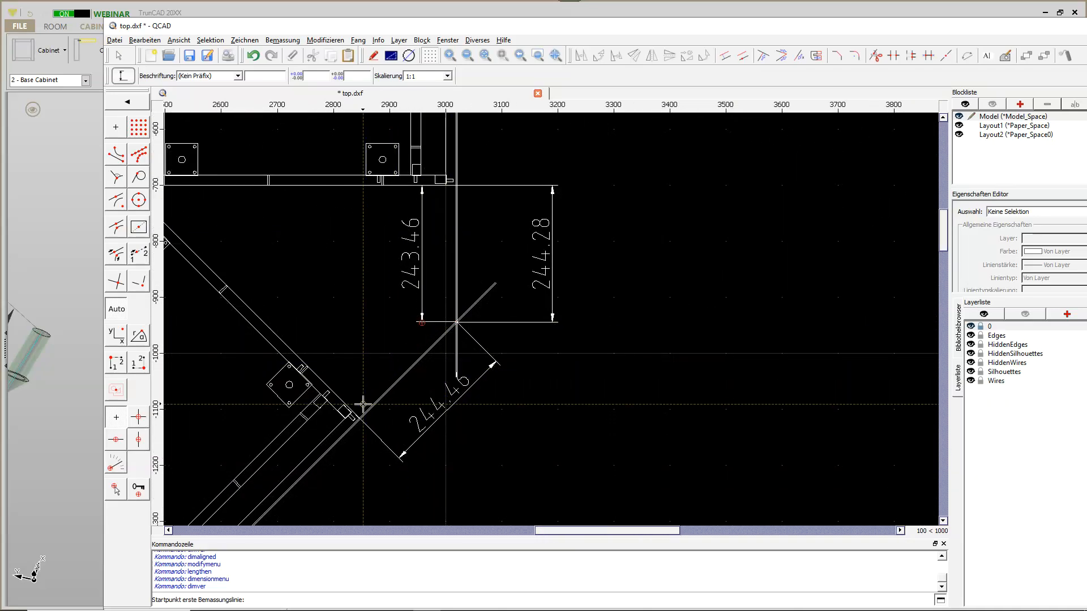
Add an aligned dimension from the rotated cabinet's inner rear corner to the intersection of both inner rear edge lines.
click(127, 101)
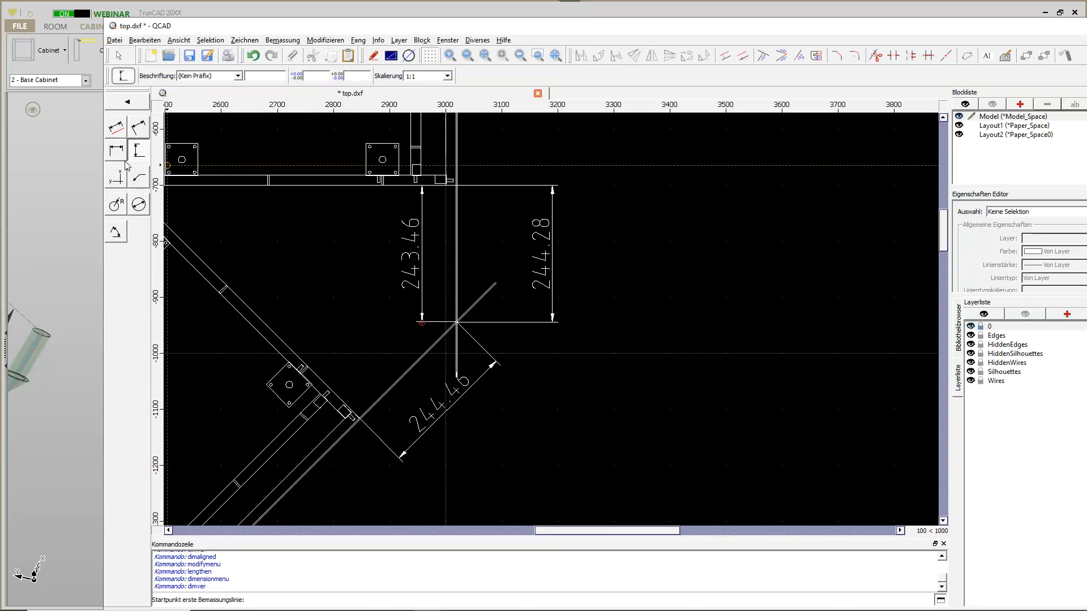
click(113, 134)
scroll(293, 364, up, 10)
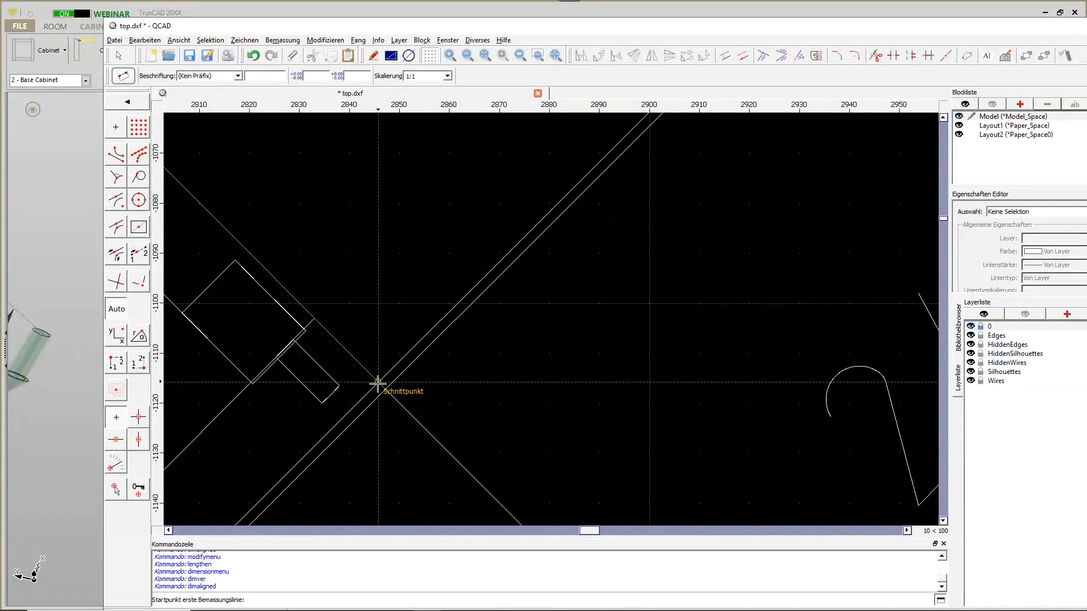
click(377, 384)
scroll(378, 384, down, 5)
scroll(497, 311, up, 5)
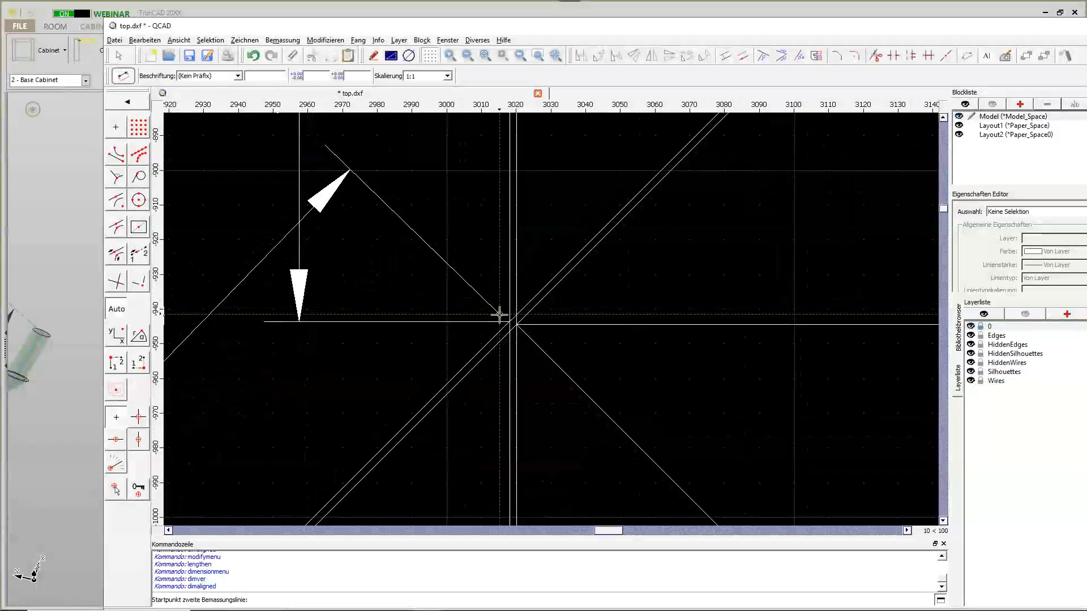
scroll(497, 311, down, 5)
click(509, 322)
scroll(507, 320, up, 4)
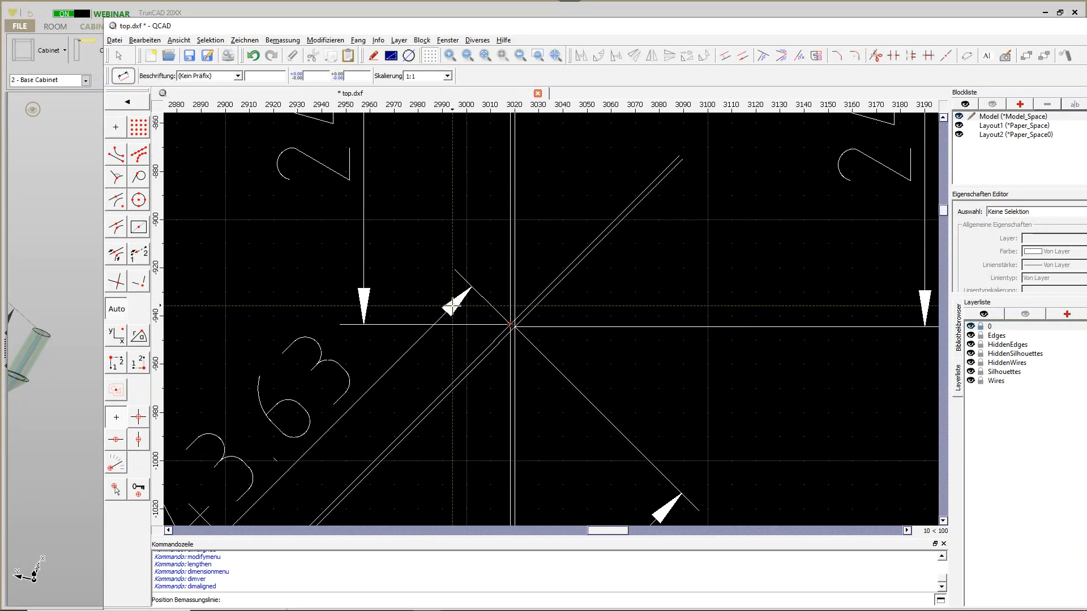
scroll(453, 306, down, 3)
click(448, 308)
Switch to TrunCAD and open the Visible back overlap settings of base cabinet 2.
drag(582, 31, 1086, 34)
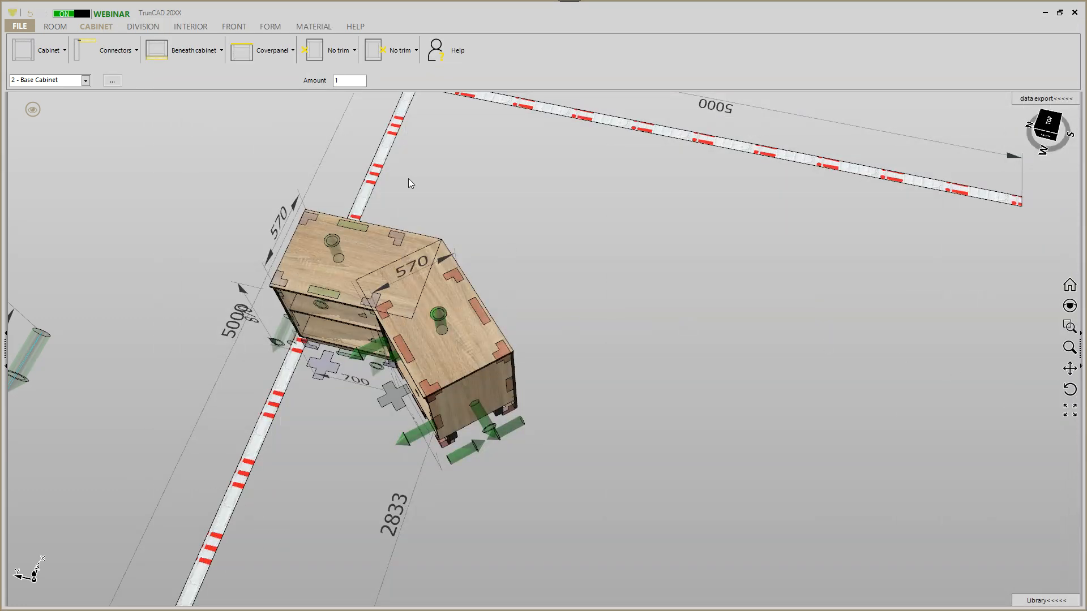
click(130, 57)
mouse_move(146, 187)
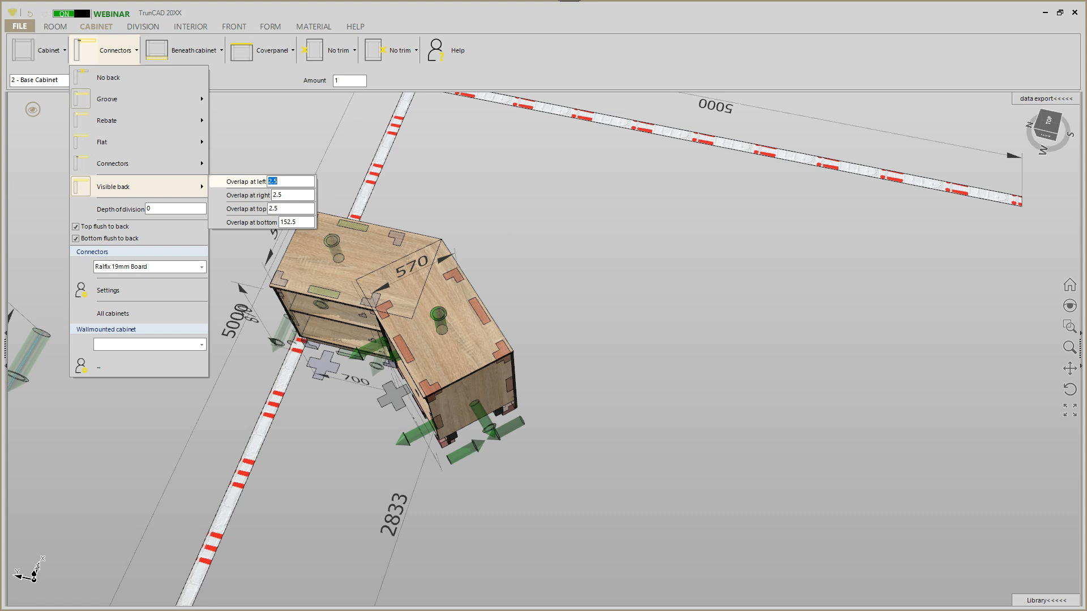
Calculate 243.63 + 2.5 in the Windows calculator and put the calculator away.
key(XF86Calculator)
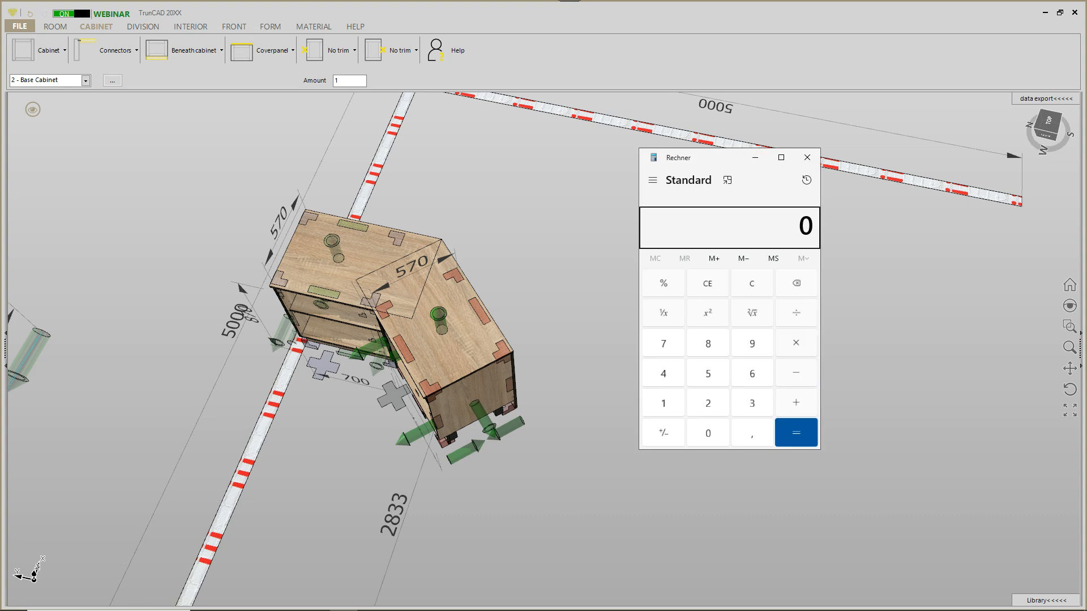
click(708, 404)
click(664, 373)
click(752, 414)
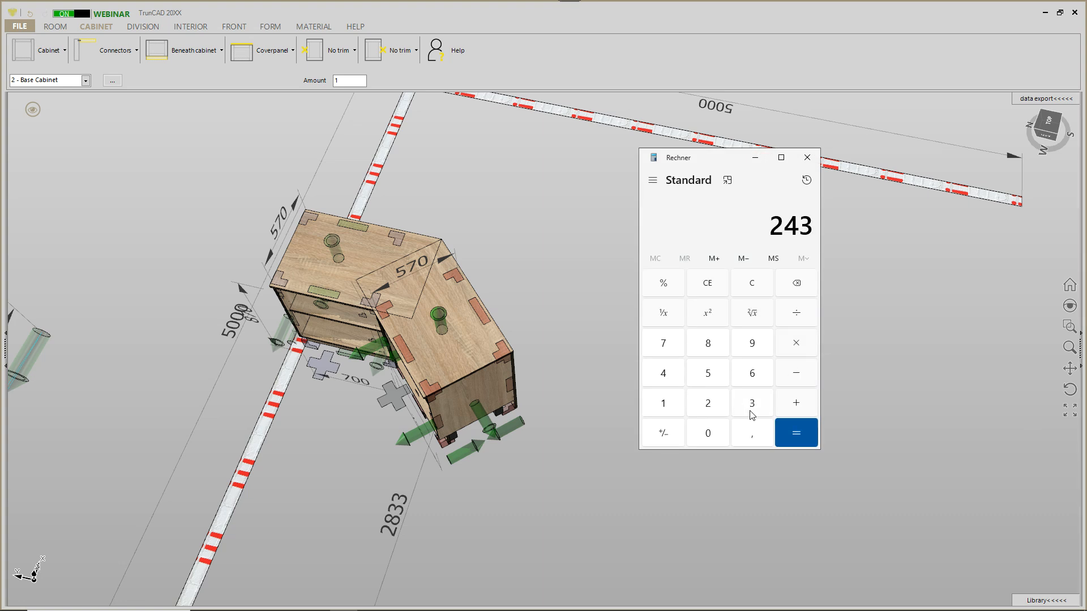
click(753, 438)
click(755, 382)
click(757, 405)
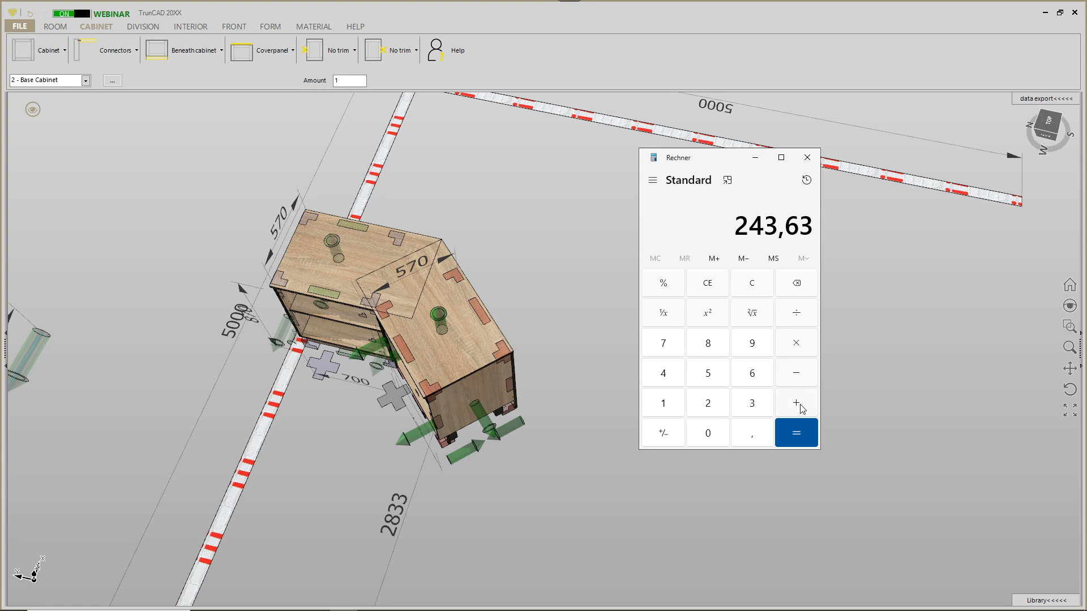
click(712, 407)
click(757, 438)
click(712, 384)
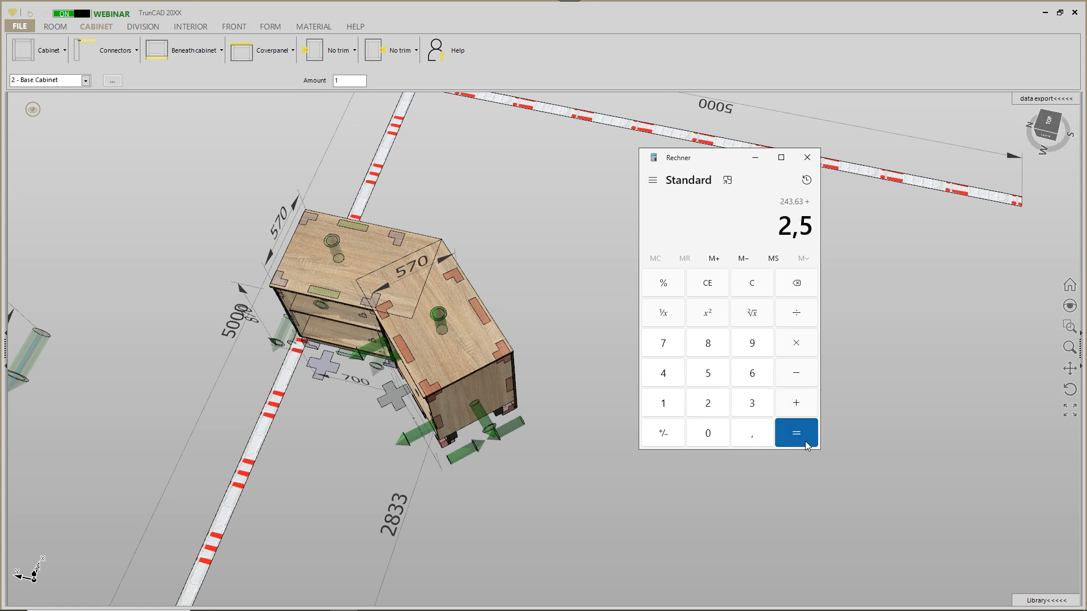
click(795, 436)
click(756, 157)
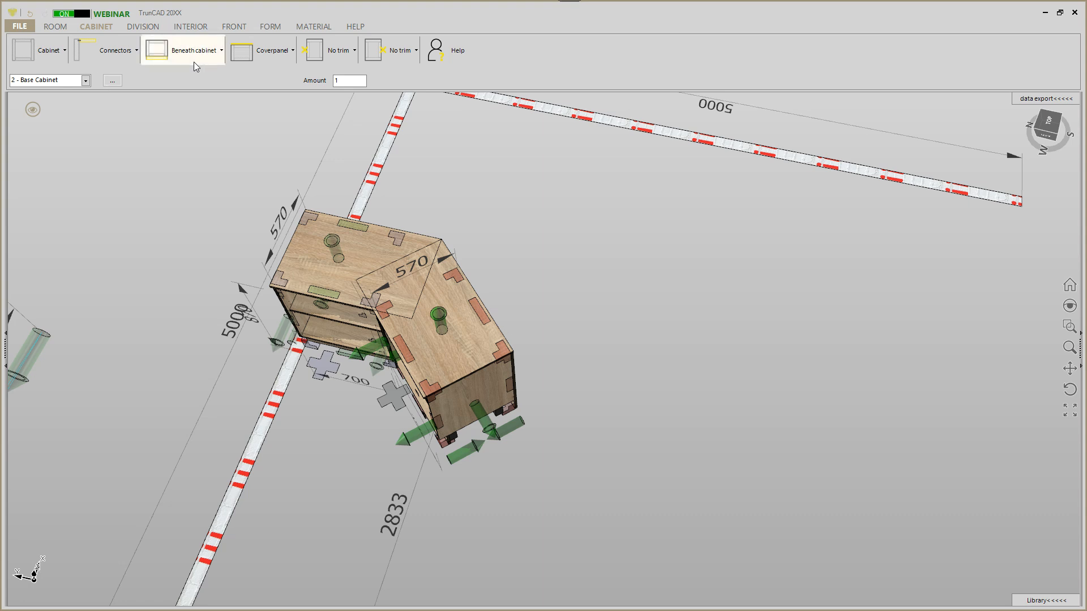
Set the Visible back overlap at left of base cabinet 2 to 246.13.
click(116, 52)
mouse_move(184, 191)
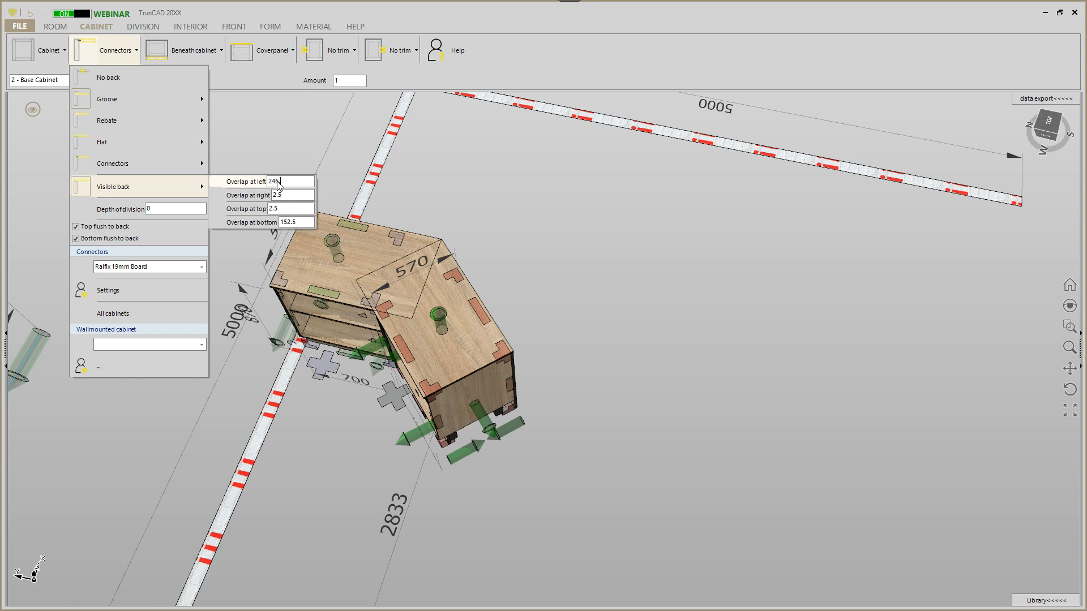
text(3)
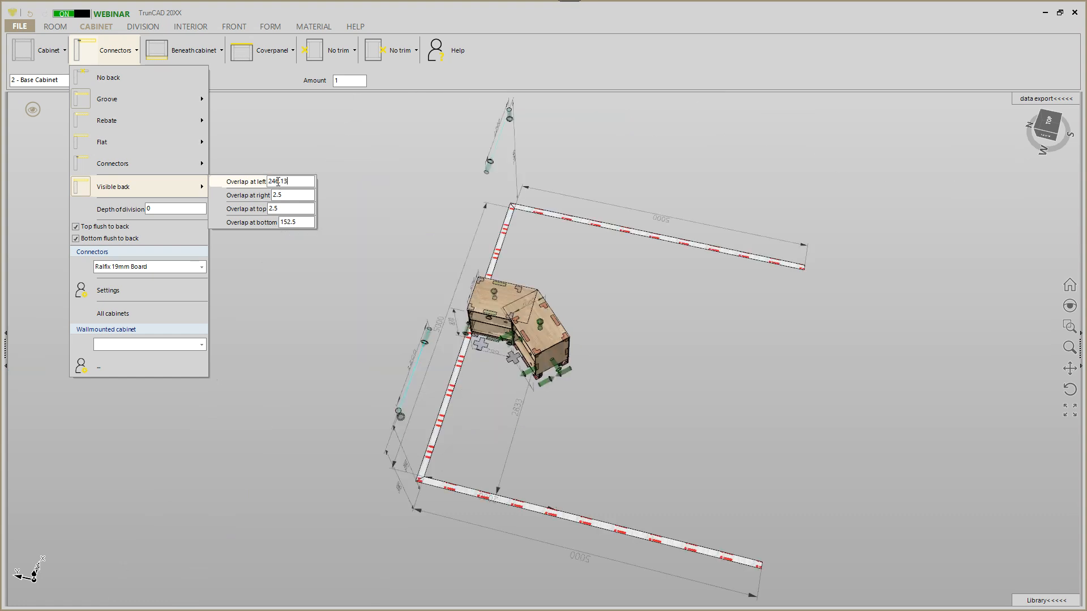
click(387, 250)
Make base cabinet 1 active and set its Visible back overlap at right to 245.96.
click(85, 83)
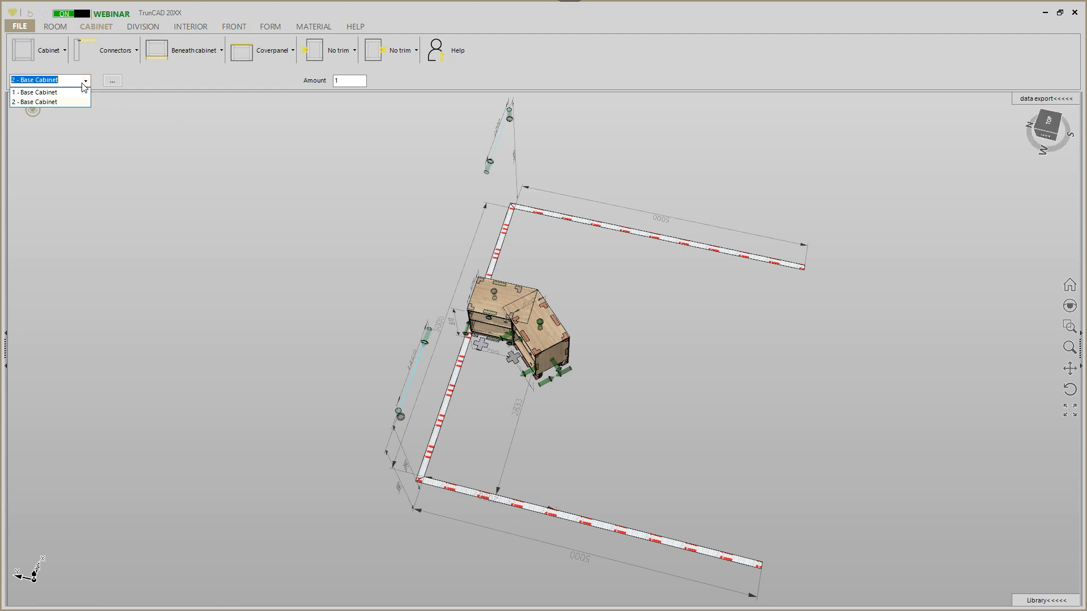
click(65, 93)
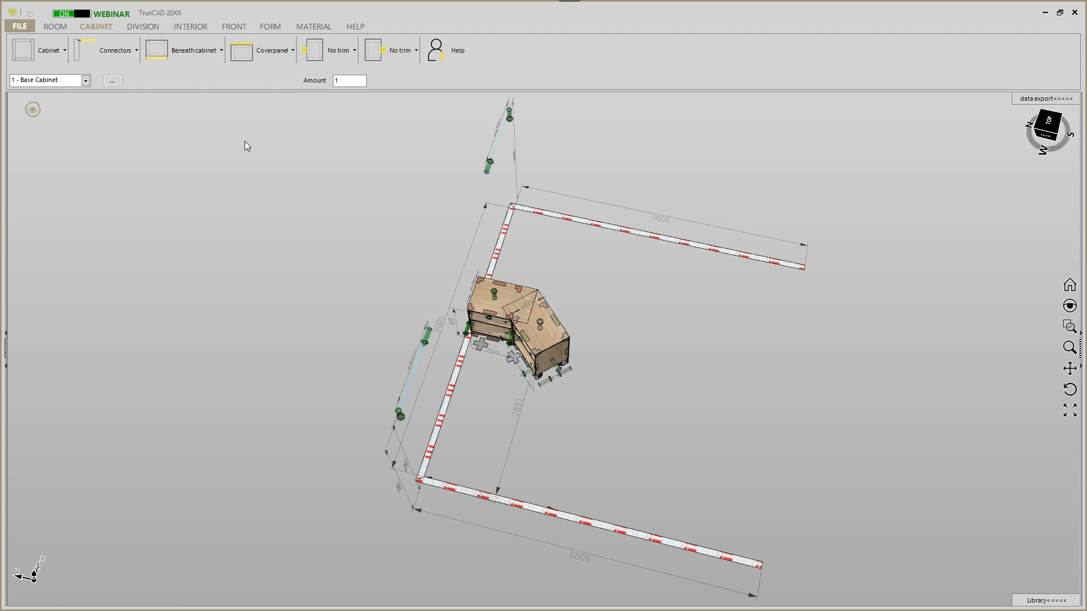
click(135, 57)
mouse_move(170, 187)
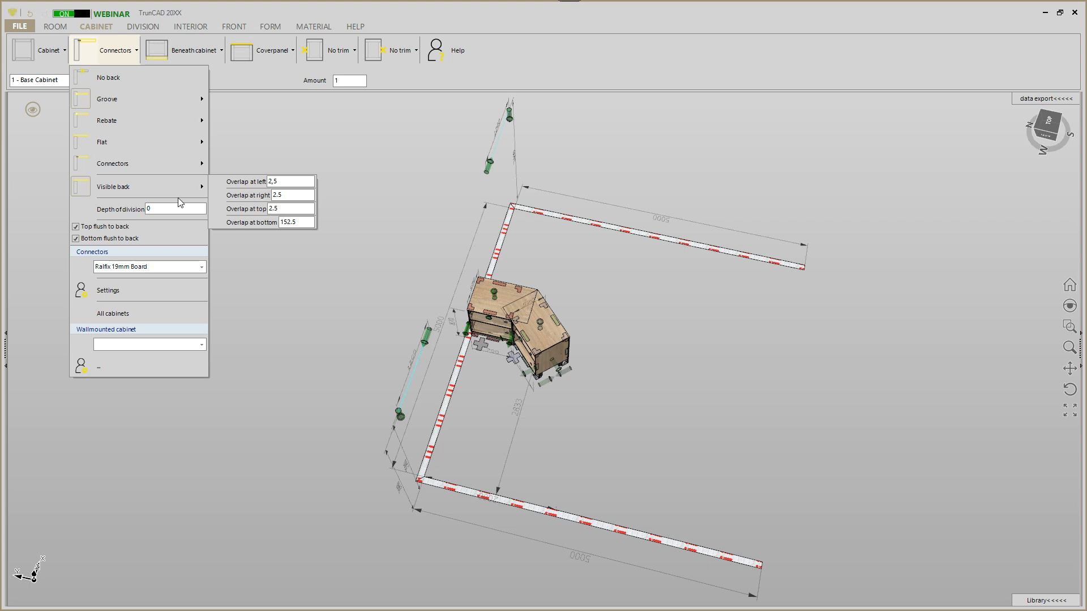
double_click(286, 196)
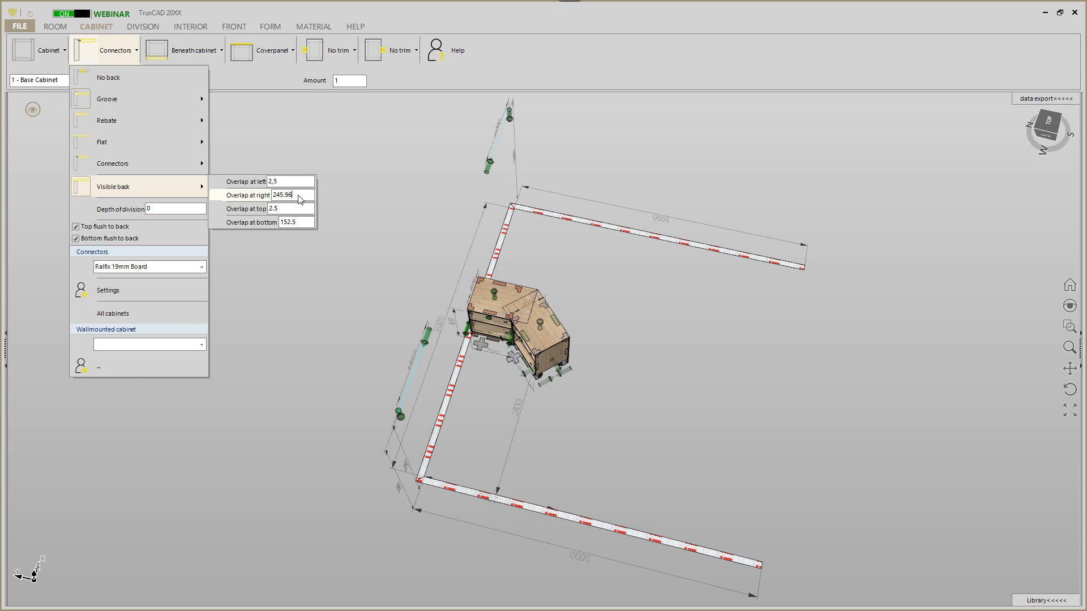
click(578, 283)
Inspect the rear corner where the two visible backs meet, up close from below and from behind.
scroll(561, 289, up, 5)
middle_drag(552, 293, 431, 268)
scroll(671, 277, up, 5)
middle_drag(614, 283, 565, 210)
scroll(570, 296, down, 3)
middle_drag(570, 296, 559, 266)
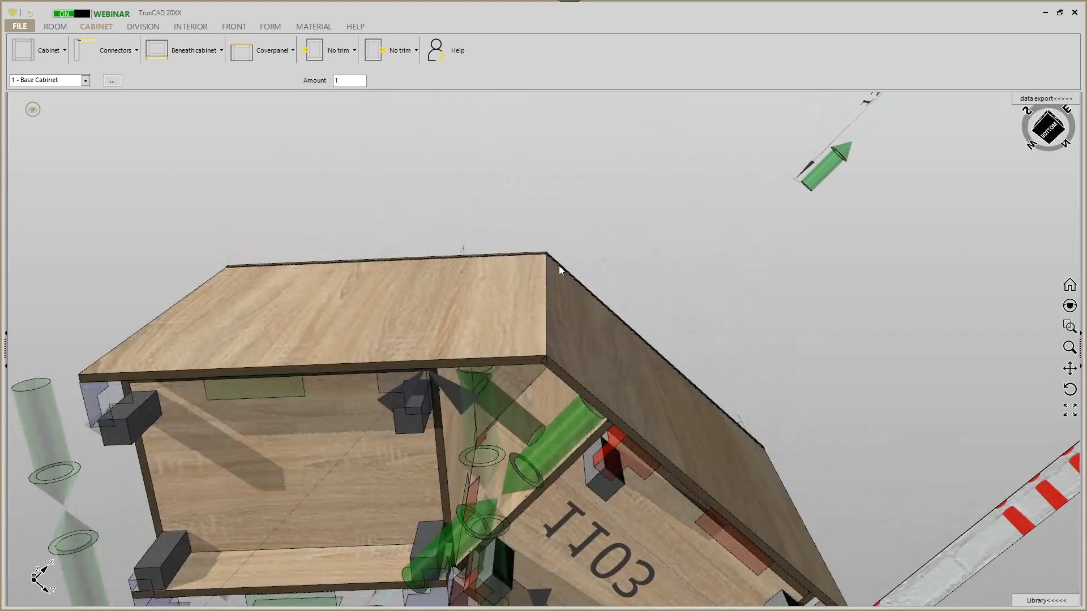
scroll(547, 373, up, 5)
scroll(545, 370, up, 3)
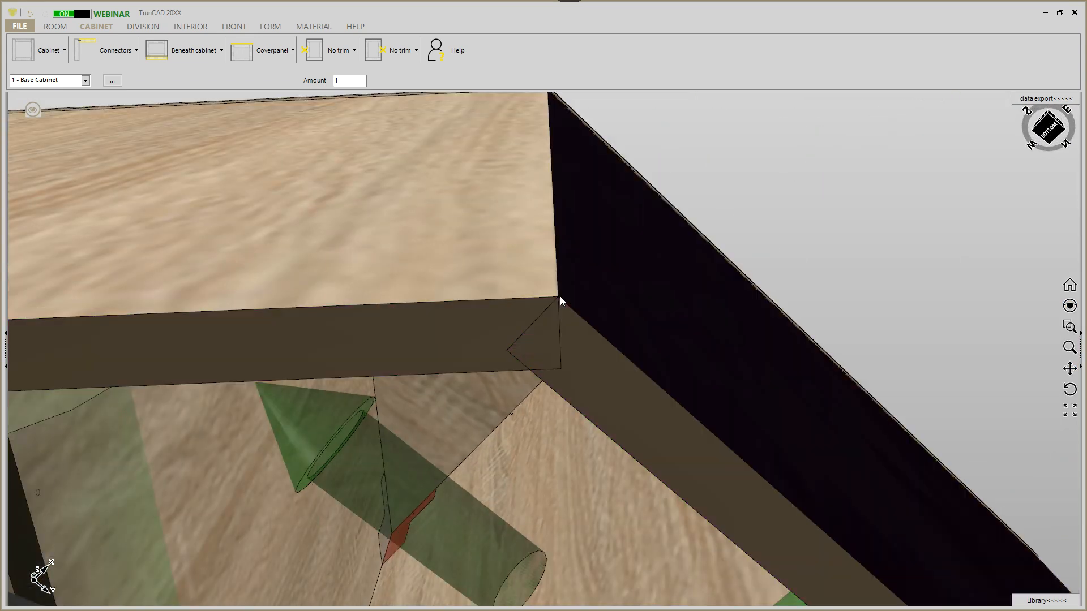
middle_drag(541, 332, 553, 502)
scroll(553, 502, down, 5)
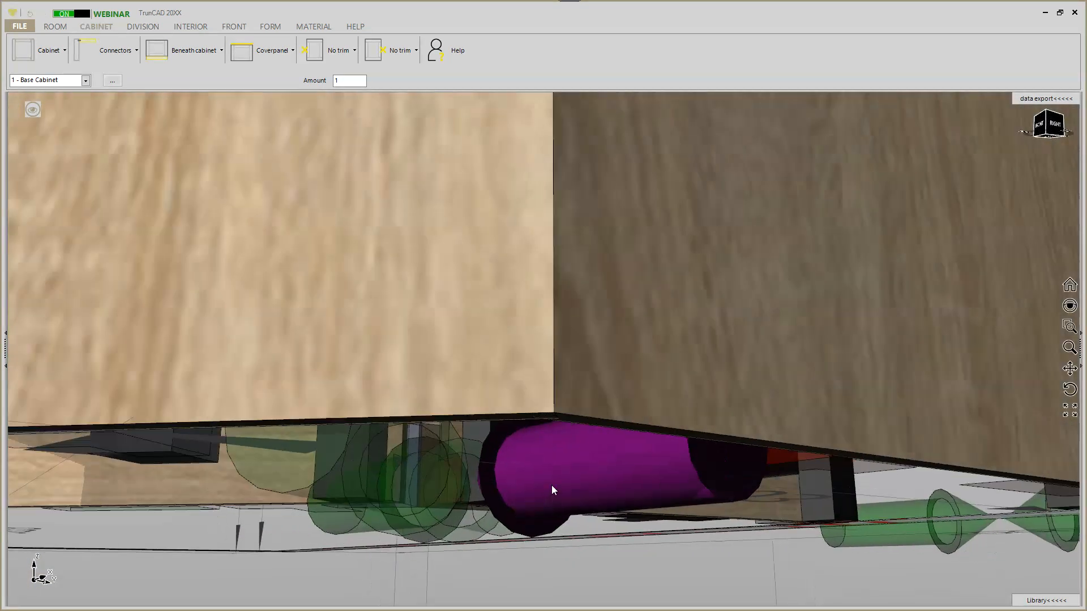
Examine the cabinet pair as a whole, viewing the extended backs from behind and the cabinets from the front.
middle_drag(556, 433, 641, 311)
scroll(621, 421, down, 3)
scroll(621, 424, down, 5)
scroll(504, 297, up, 3)
scroll(389, 297, up, 6)
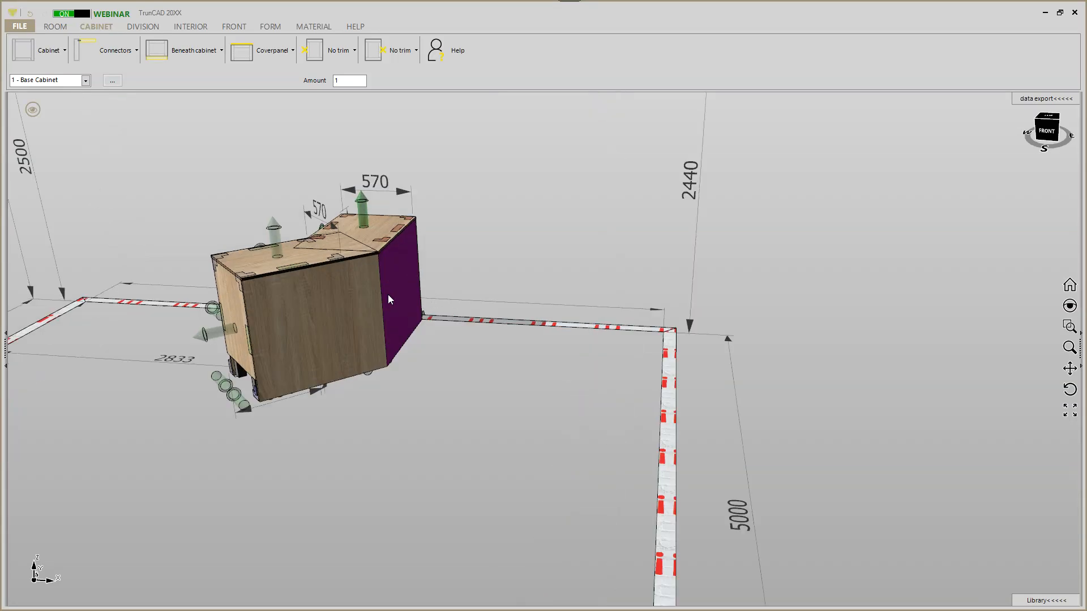
middle_drag(398, 325, 413, 329)
scroll(359, 342, down, 3)
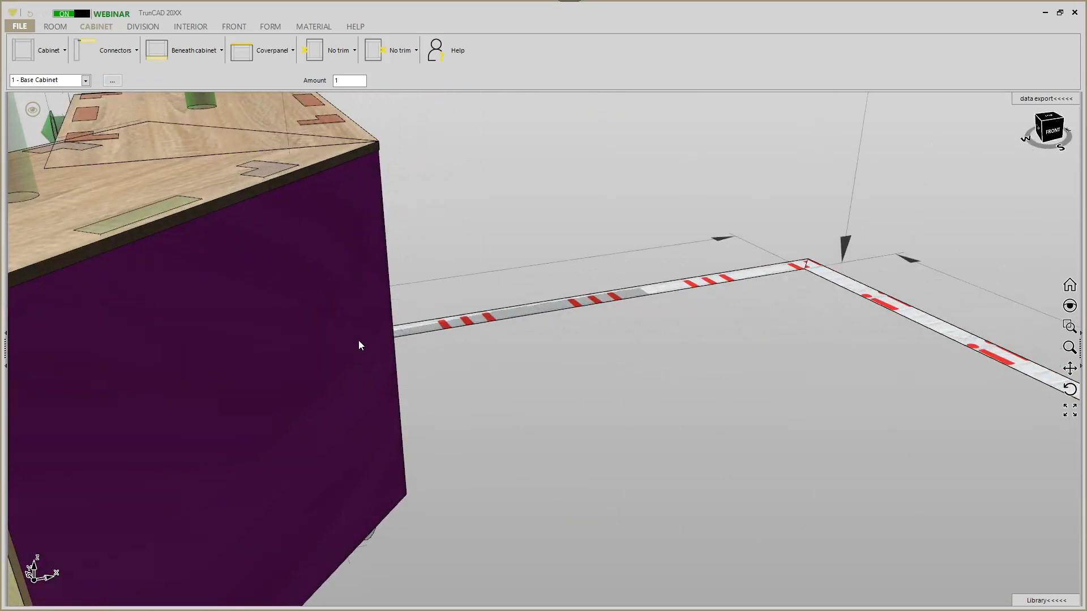
middle_drag(341, 333, 444, 348)
scroll(525, 349, down, 3)
middle_drag(526, 351, 595, 357)
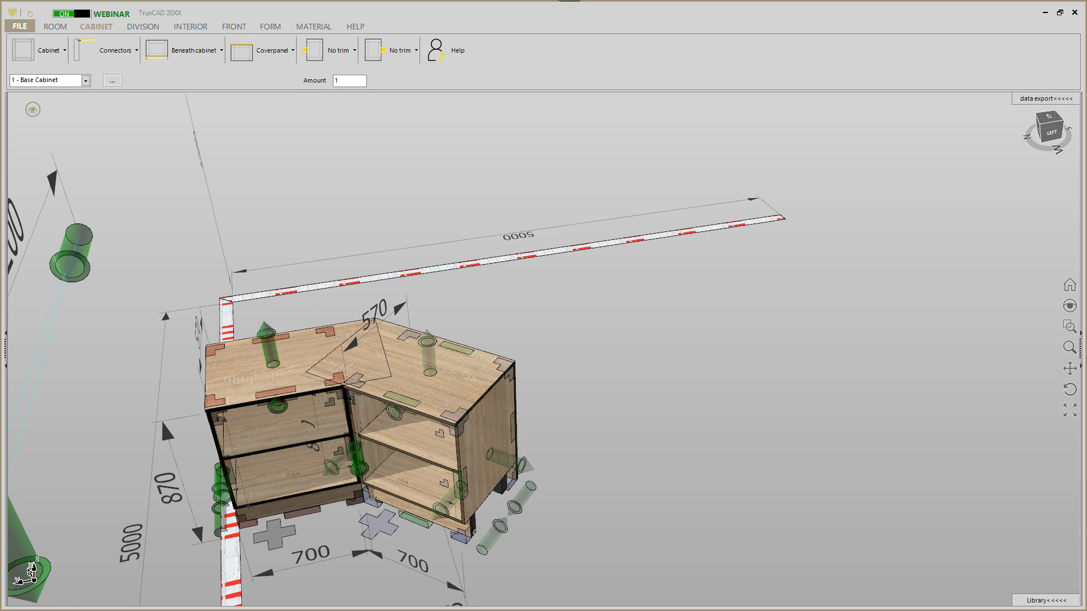
Switch to QCAD and add a vertical dimension from the intersection of the outer rear edges to the intersection of the cabinets' front edges.
mouse_move(438, 610)
mouse_down()
mouse_move(448, 94)
mouse_move(470, 10)
mouse_up()
scroll(354, 166, down, 10)
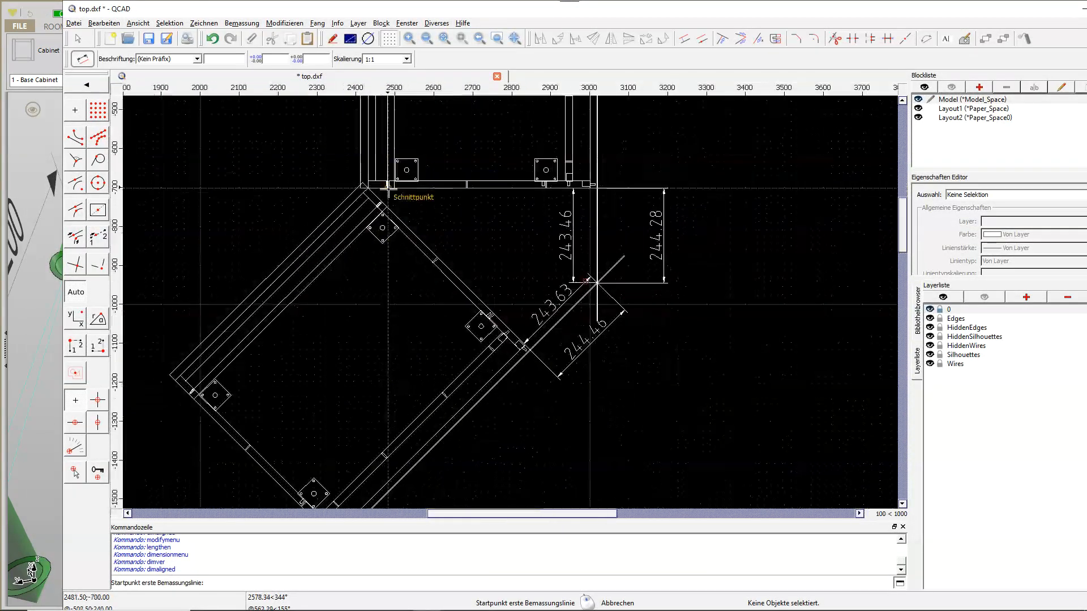
click(78, 90)
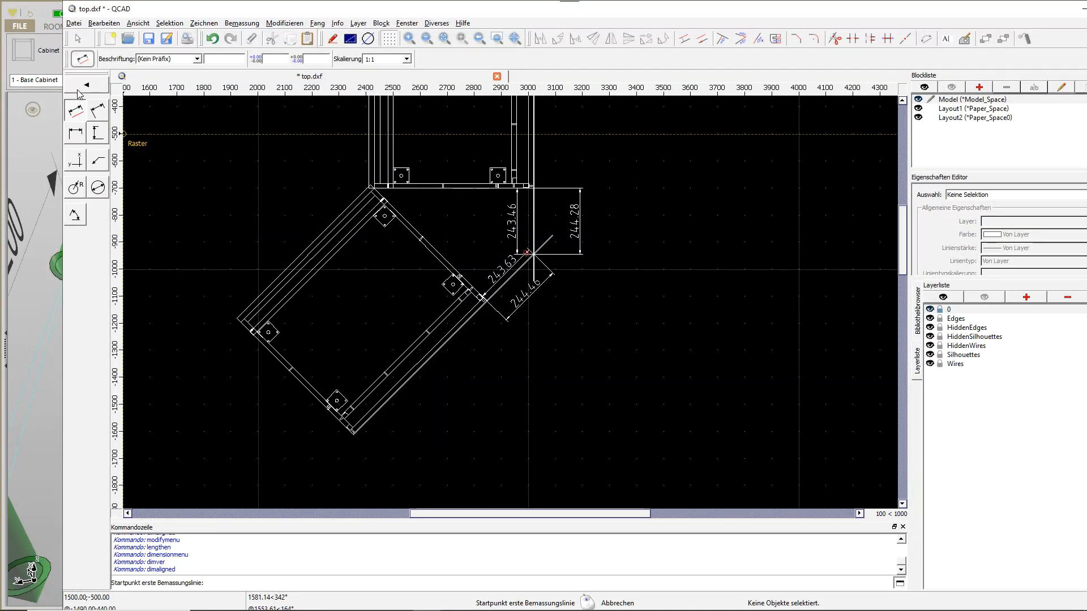
click(97, 134)
scroll(529, 255, up, 15)
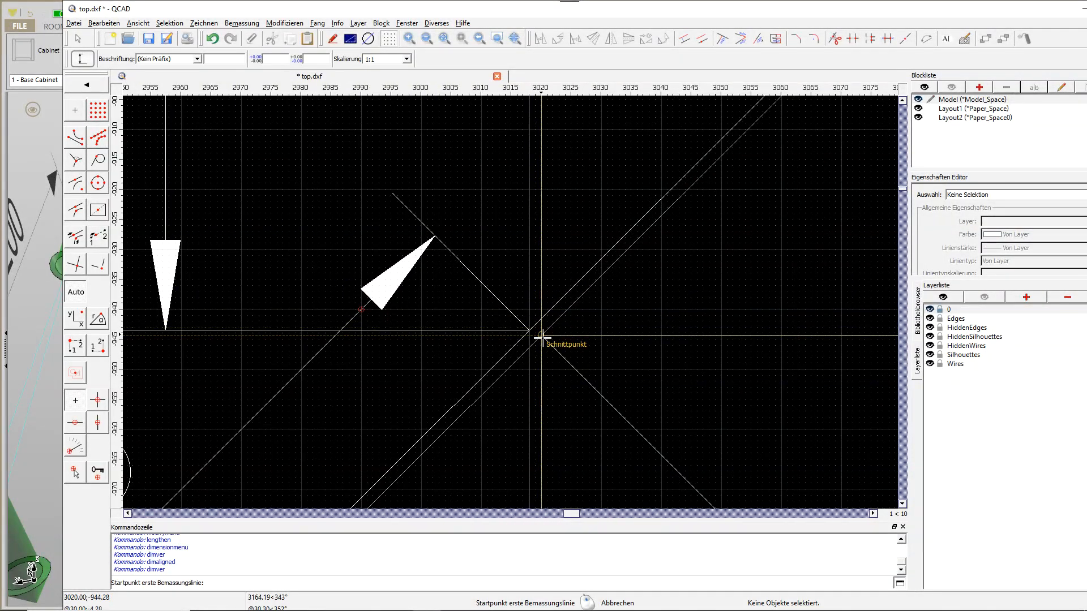
click(542, 337)
scroll(634, 337, down, 8)
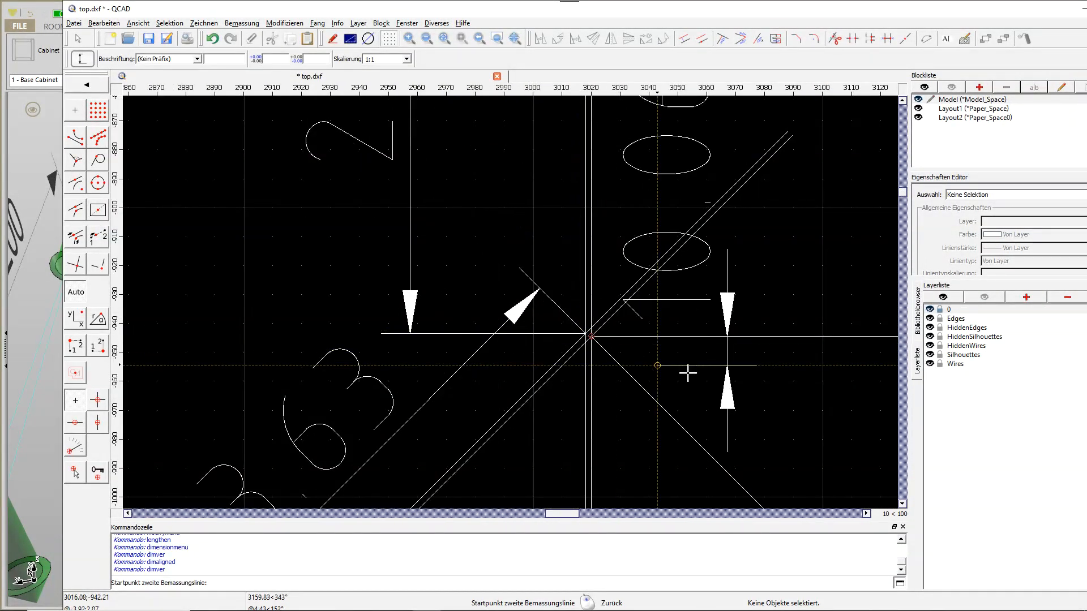
scroll(679, 358, down, 5)
scroll(481, 285, up, 12)
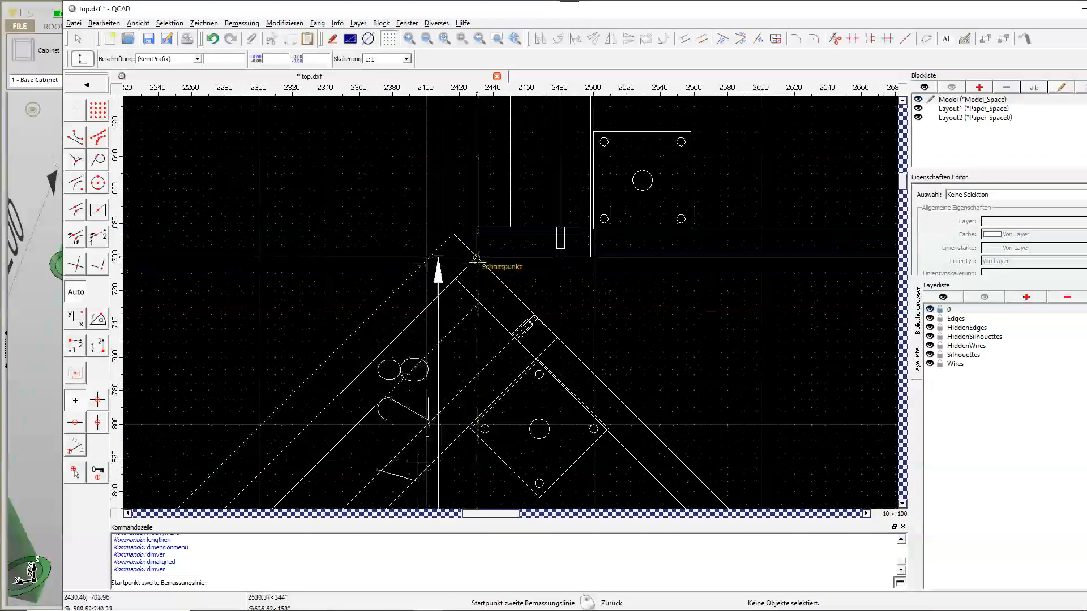
click(423, 235)
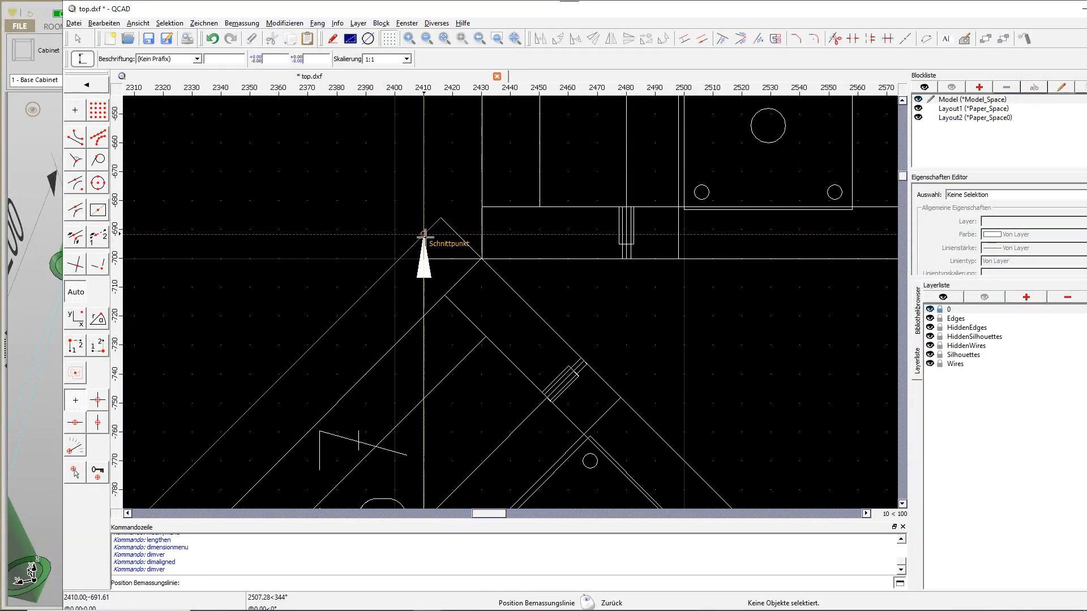
scroll(425, 241, down, 15)
click(593, 262)
scroll(593, 255, up, 8)
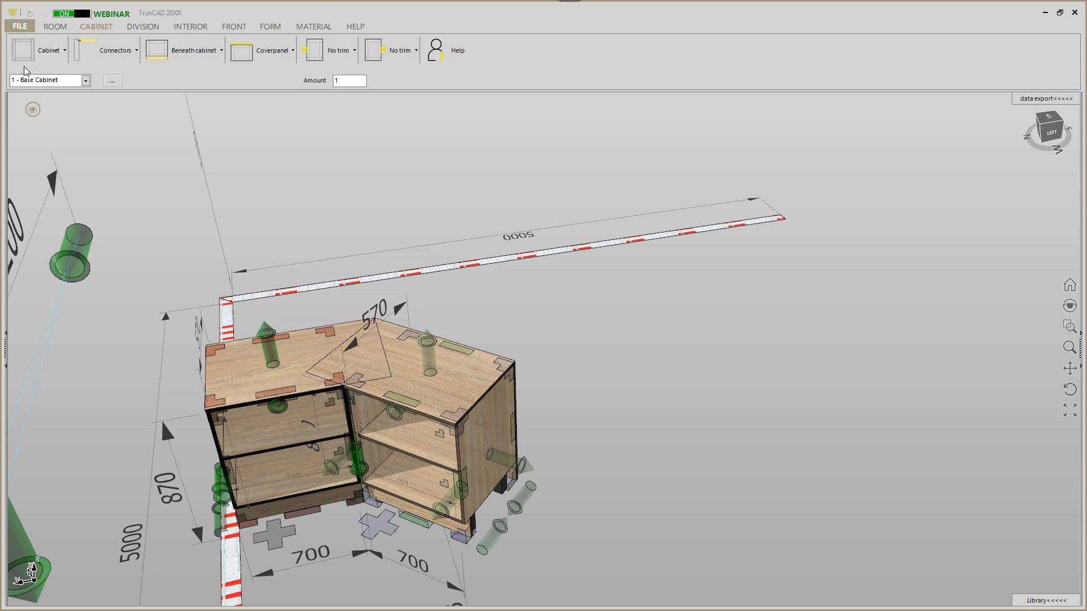
Open the part view of the left-hand cabinet's cover panel and send its outline to QCAD as 3DG.dxf.
click(291, 376)
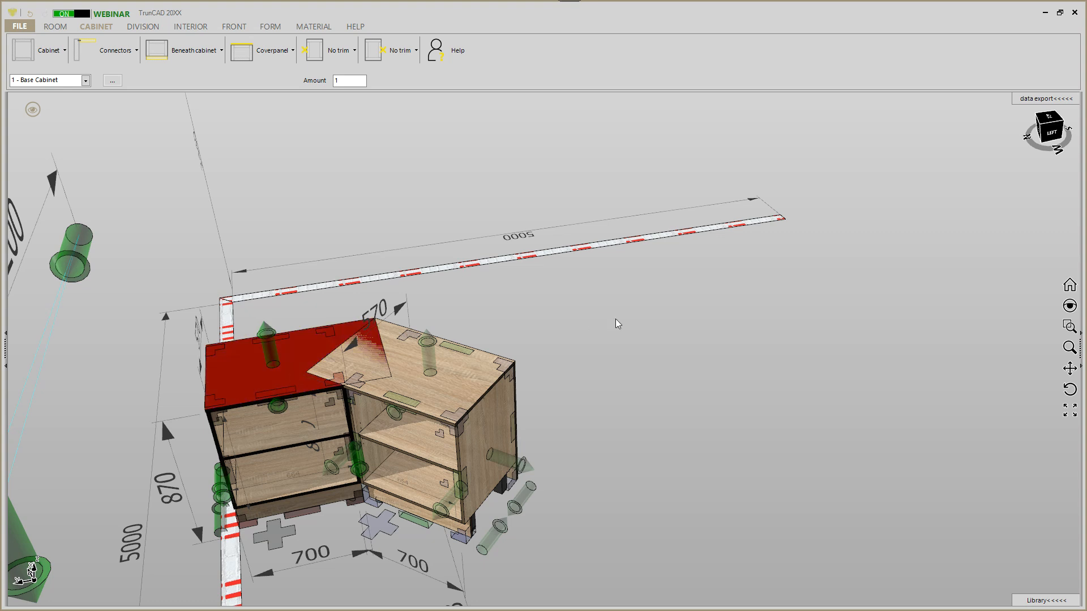
key(space)
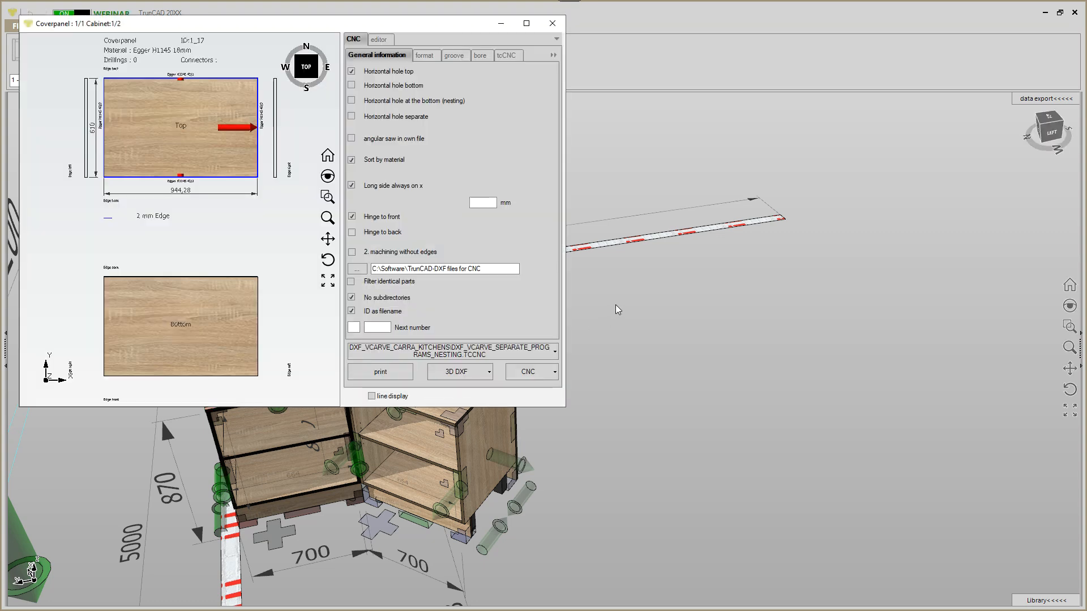
drag(407, 24, 517, 42)
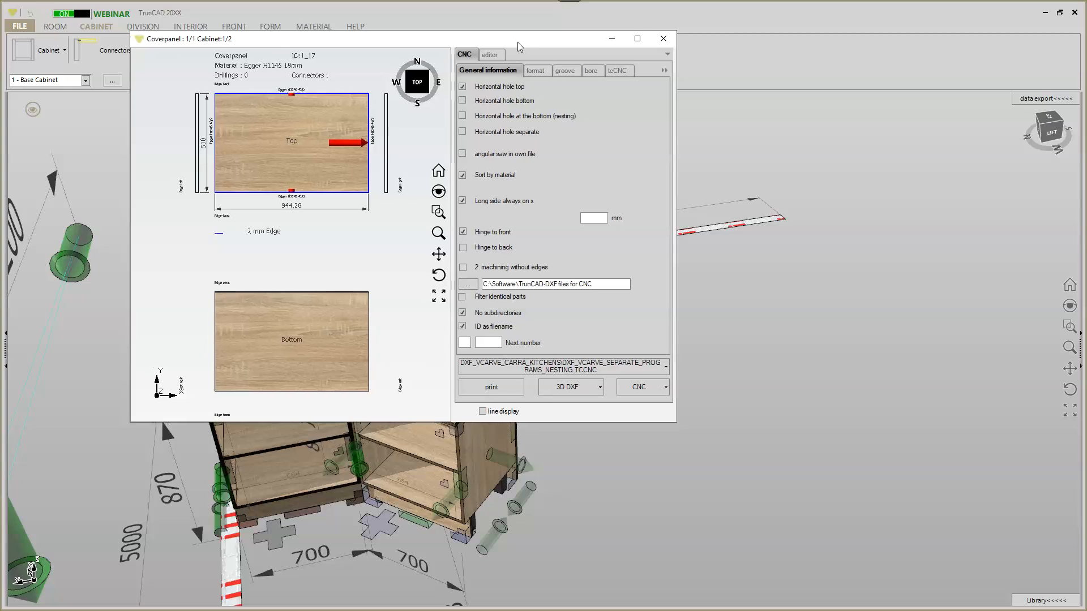
click(489, 55)
click(593, 317)
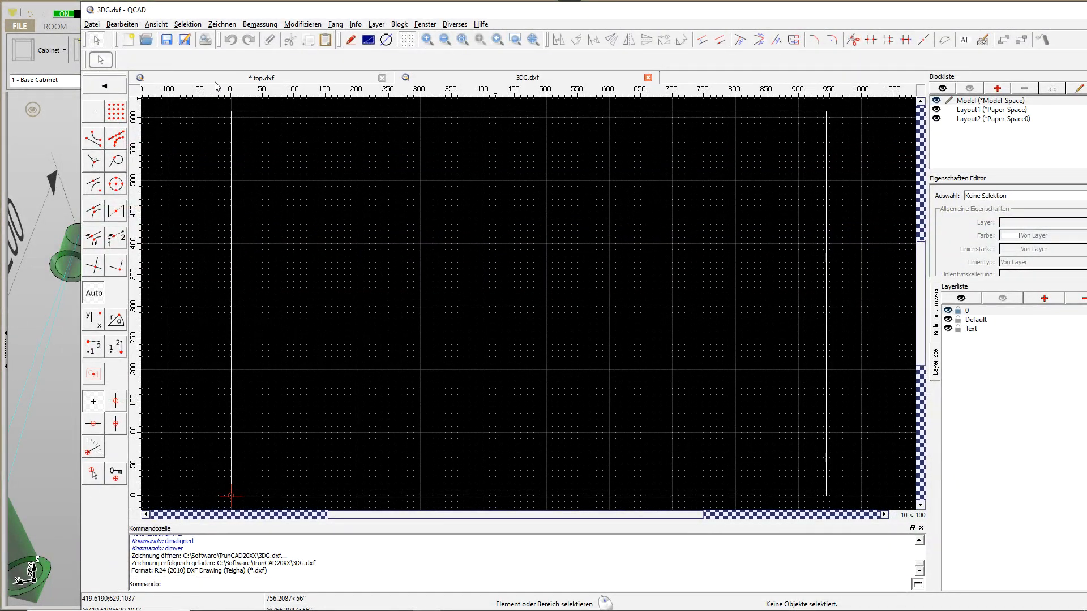
Check the overlap dimensions in top.dxf and offset the right edge of the 3DG.dxf panel inward by 252.67.
click(221, 81)
scroll(546, 258, up, 5)
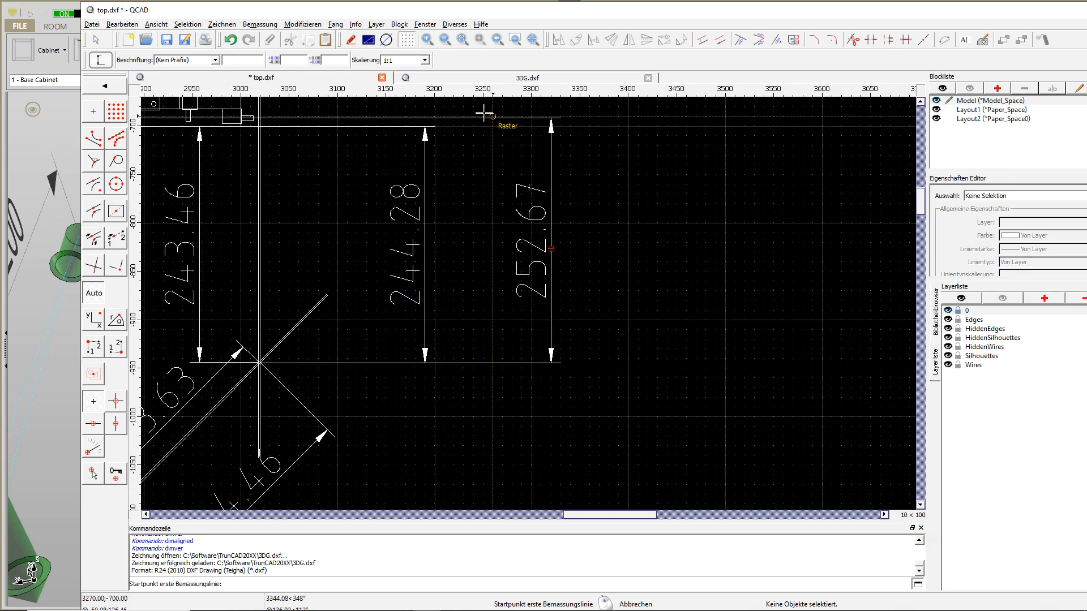
click(436, 77)
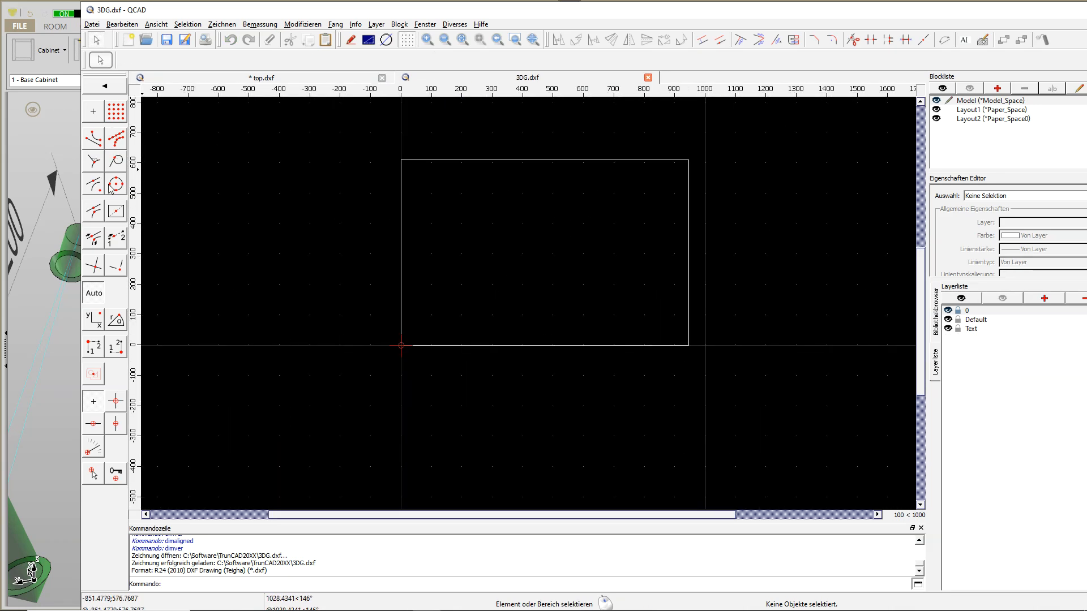
click(114, 85)
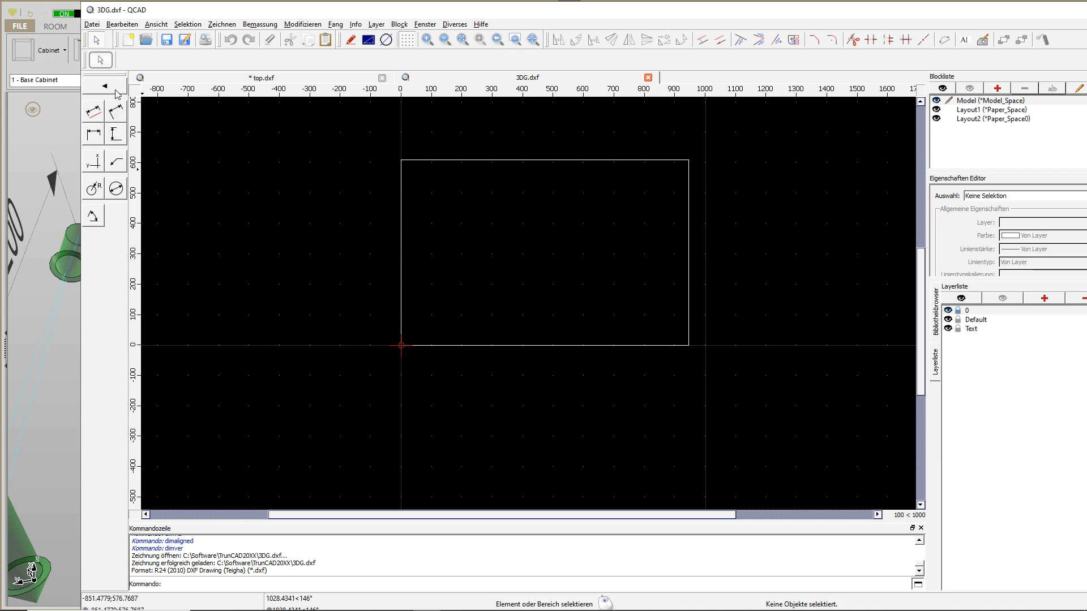
click(96, 234)
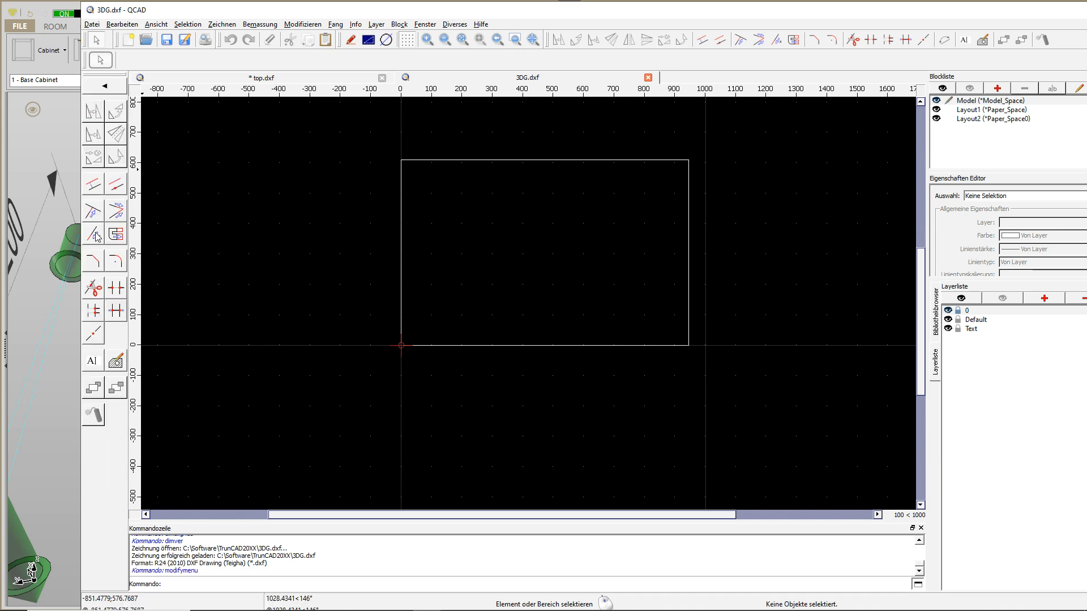
click(94, 185)
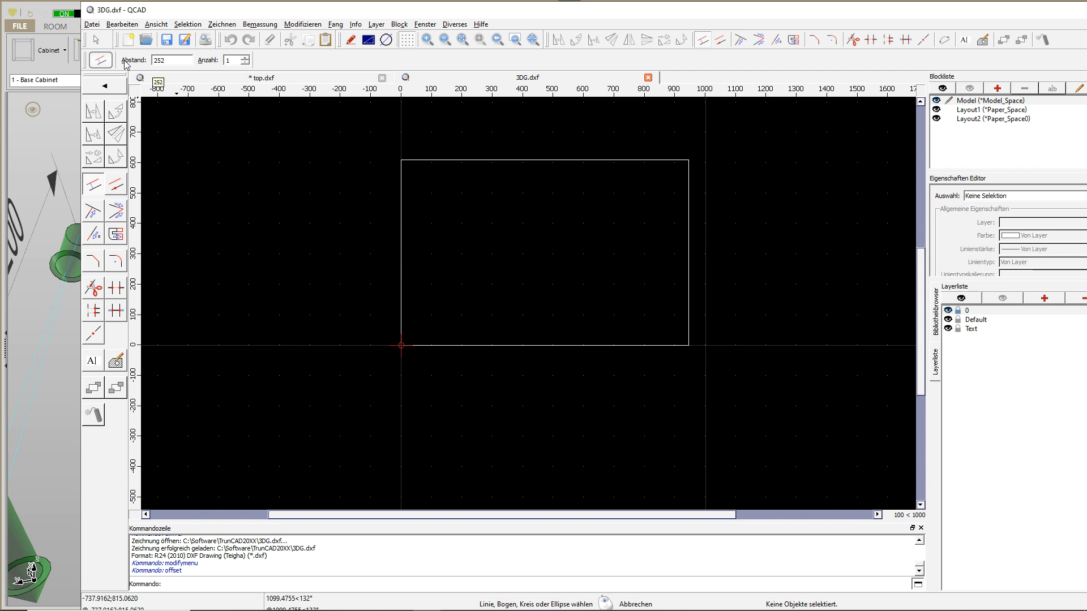
click(685, 243)
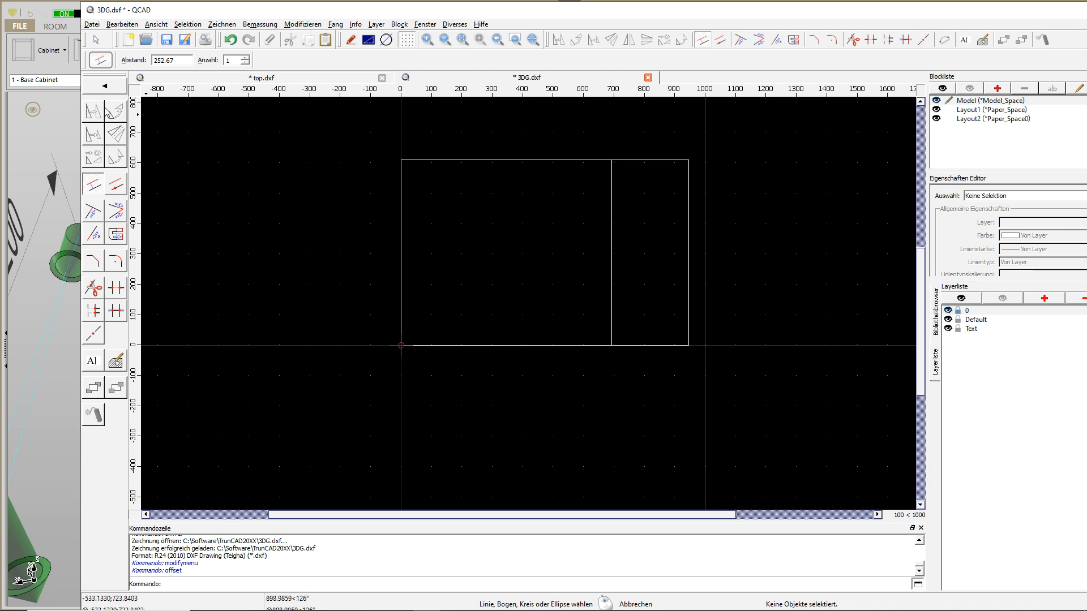
click(101, 42)
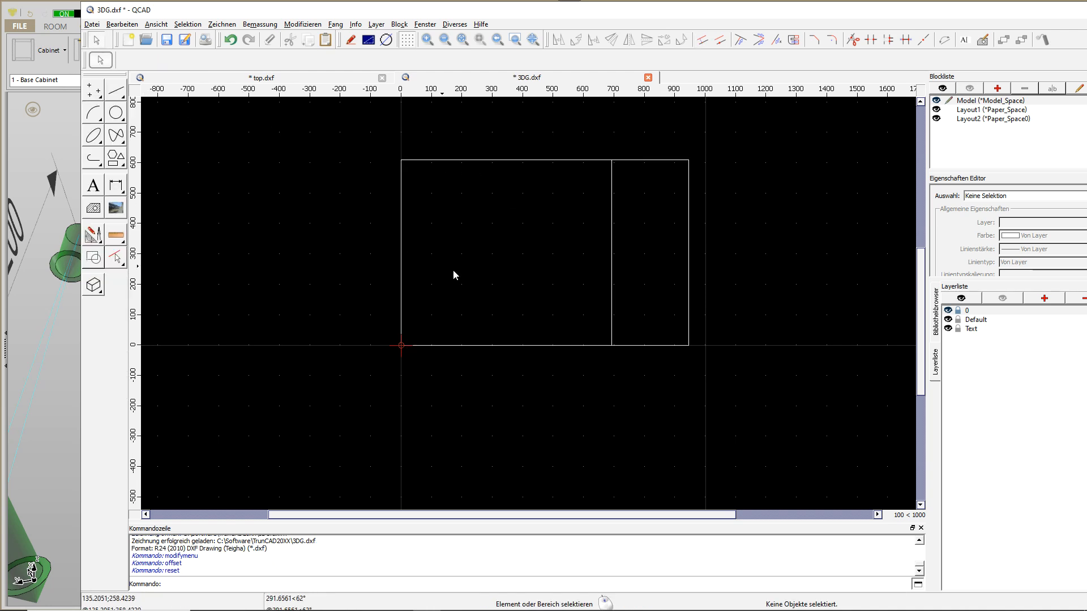
Explode the rectangular panel outline into separate line segments.
click(404, 264)
click(115, 260)
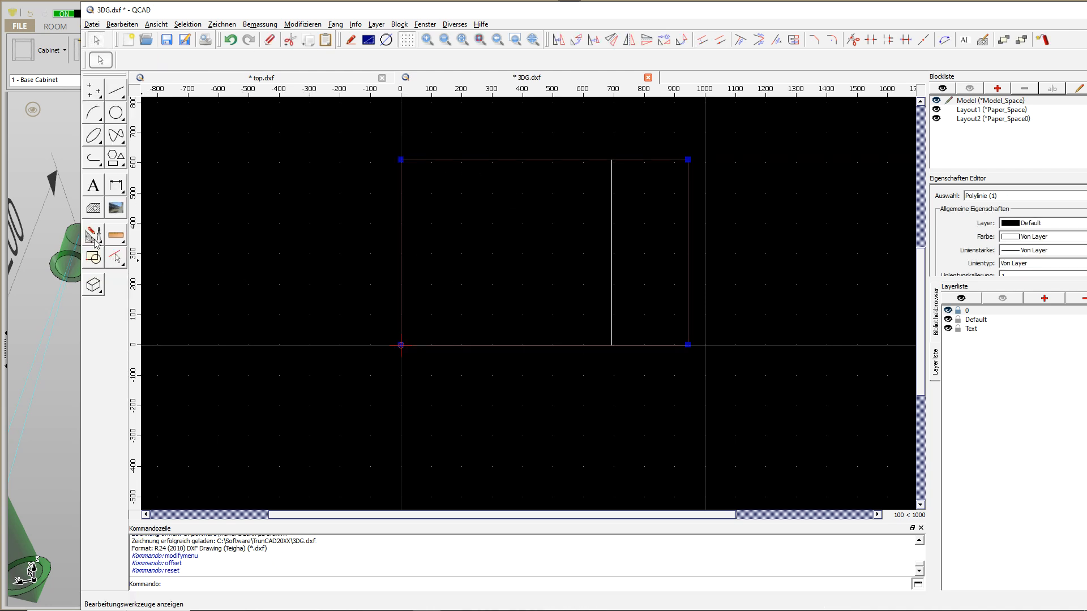
click(95, 416)
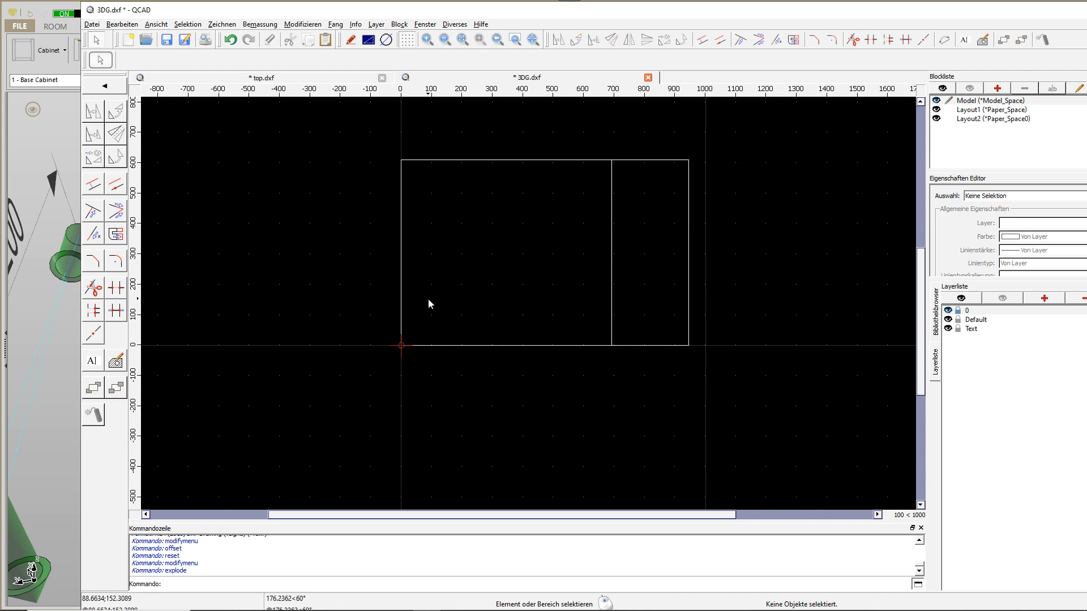
Draw a line from the lower end of the offset line to the panel's upper right corner.
click(104, 86)
click(98, 112)
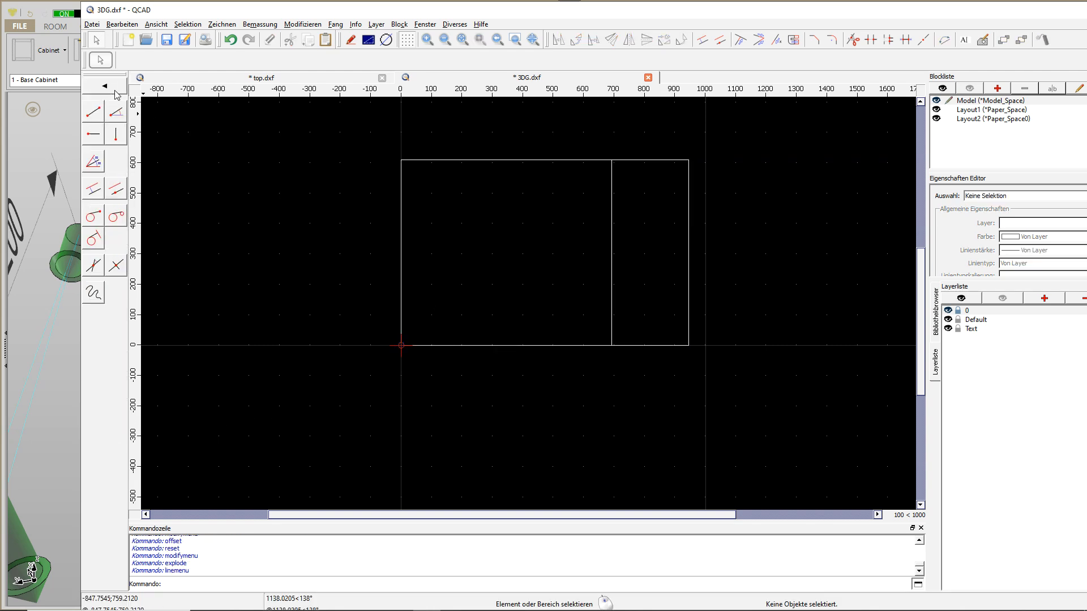
key(l)
key(i)
scroll(617, 349, up, 3)
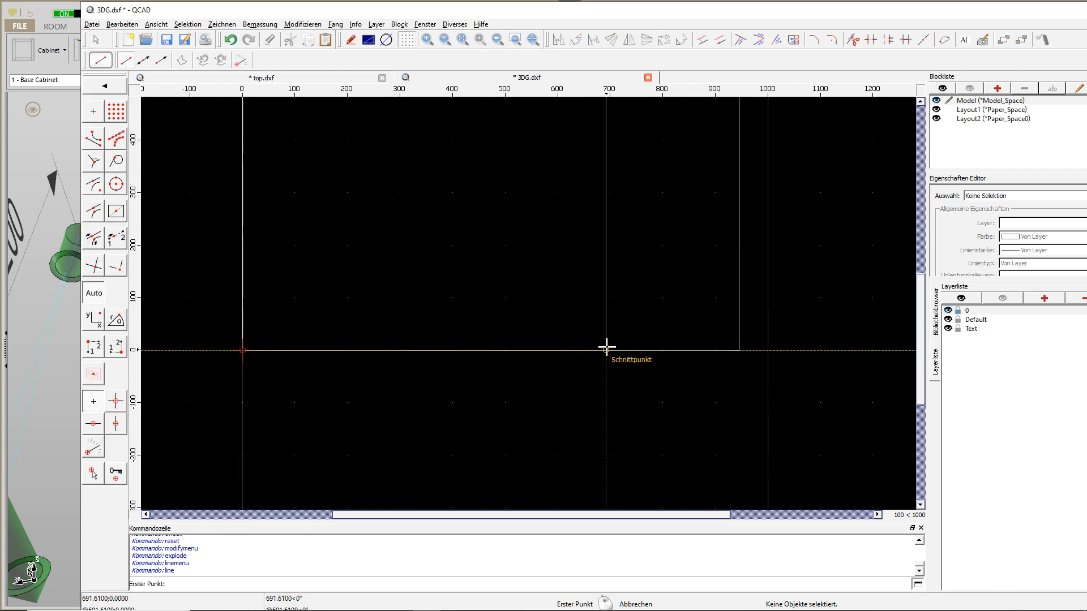
click(607, 350)
scroll(606, 349, down, 2)
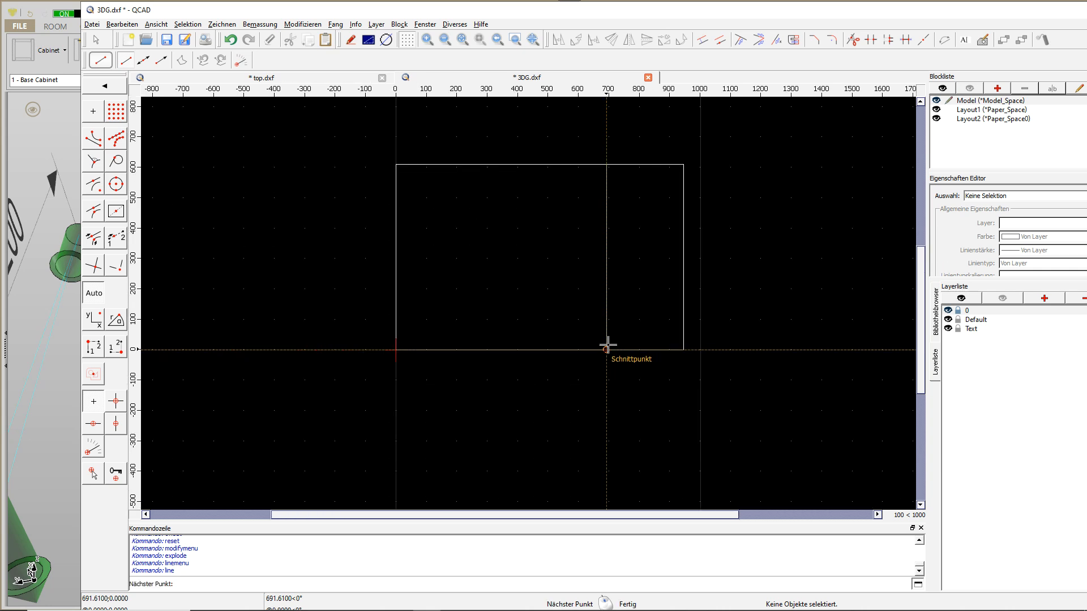
click(683, 165)
right_click(672, 175)
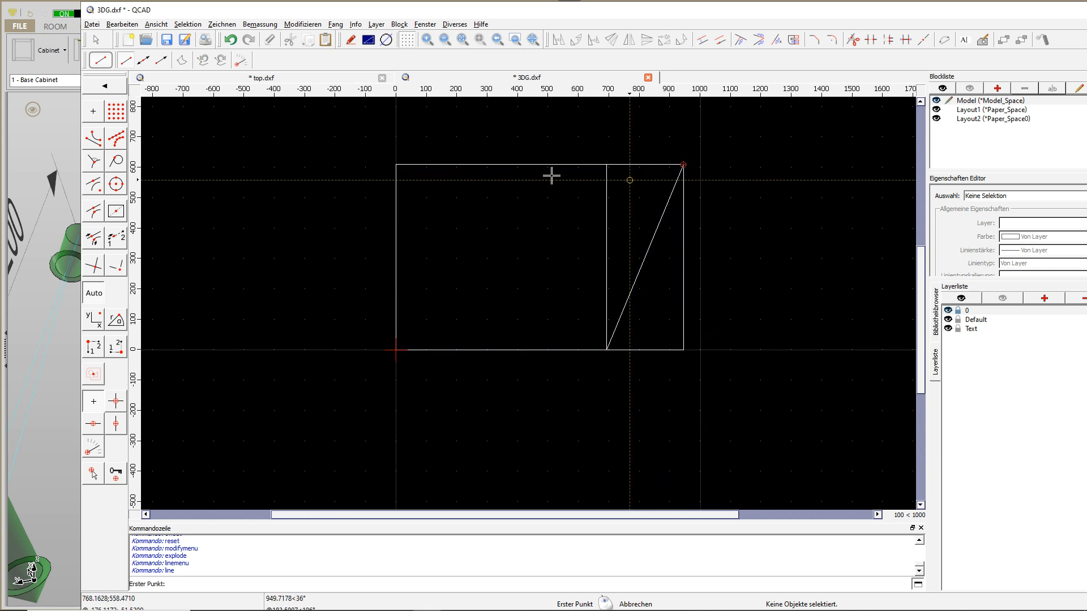
click(95, 89)
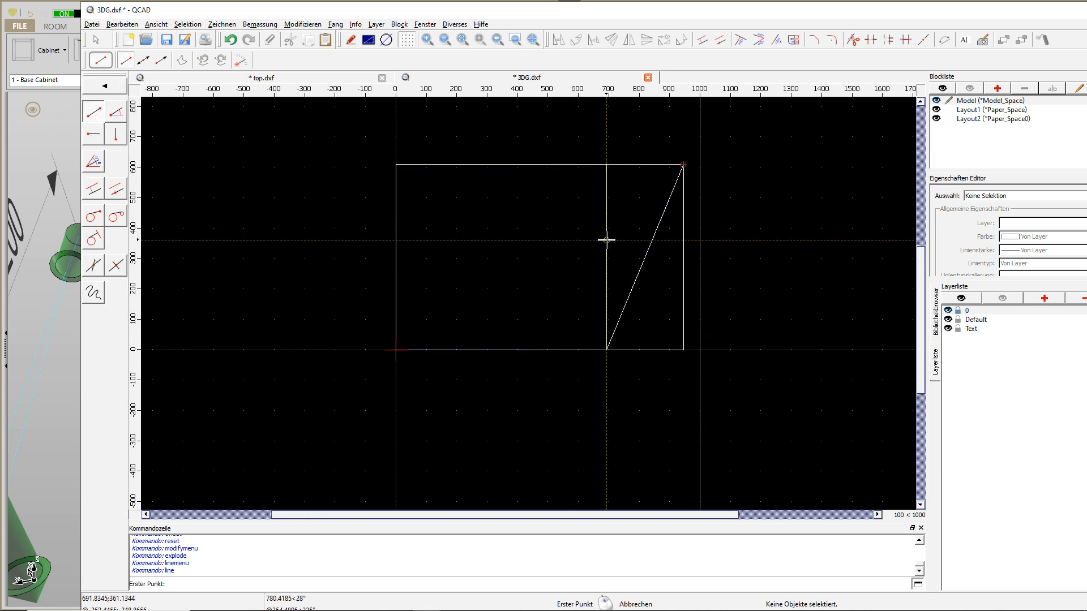
click(120, 88)
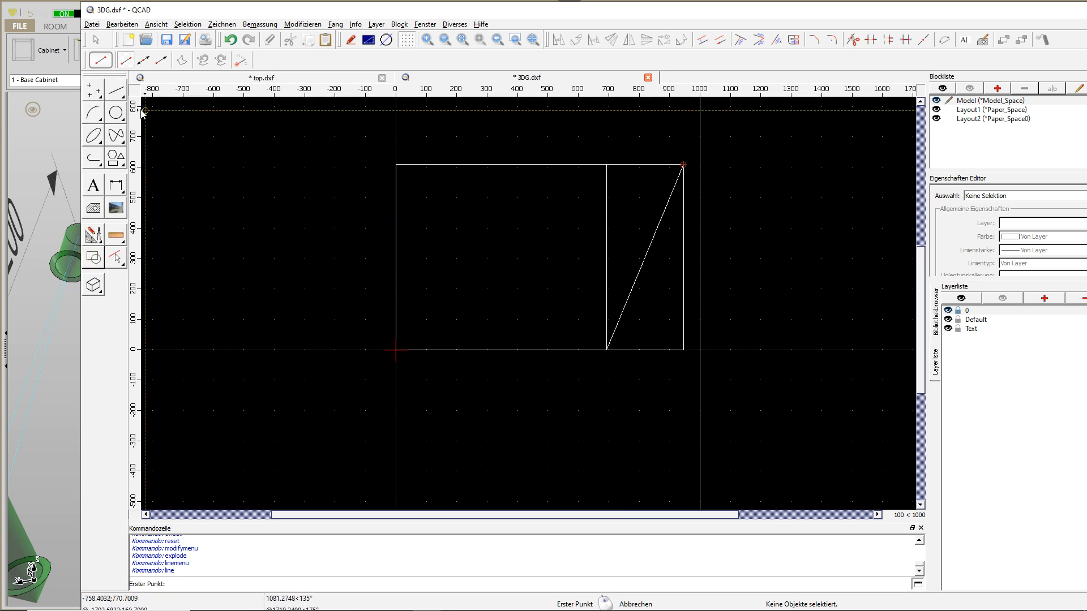
click(97, 42)
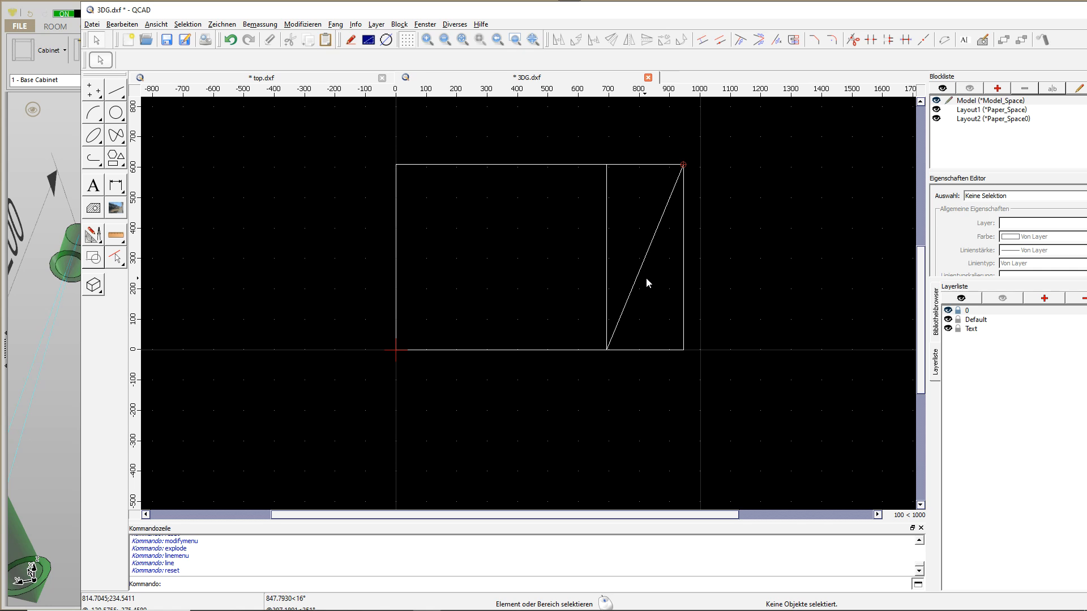
Delete the vertical offset line and break out the outline segments beyond the slanted line.
click(606, 287)
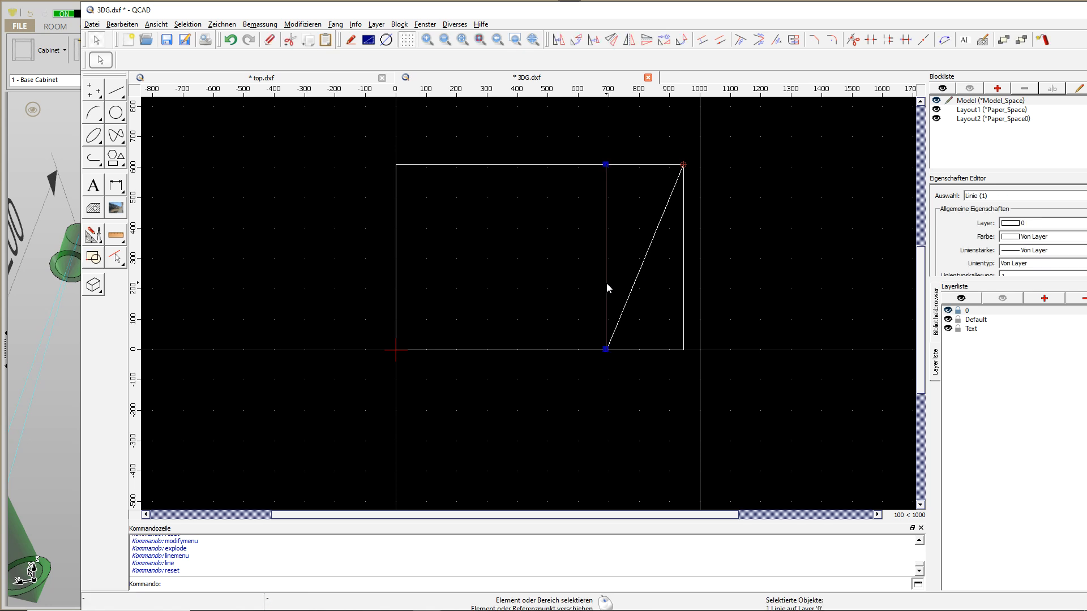
key(Delete)
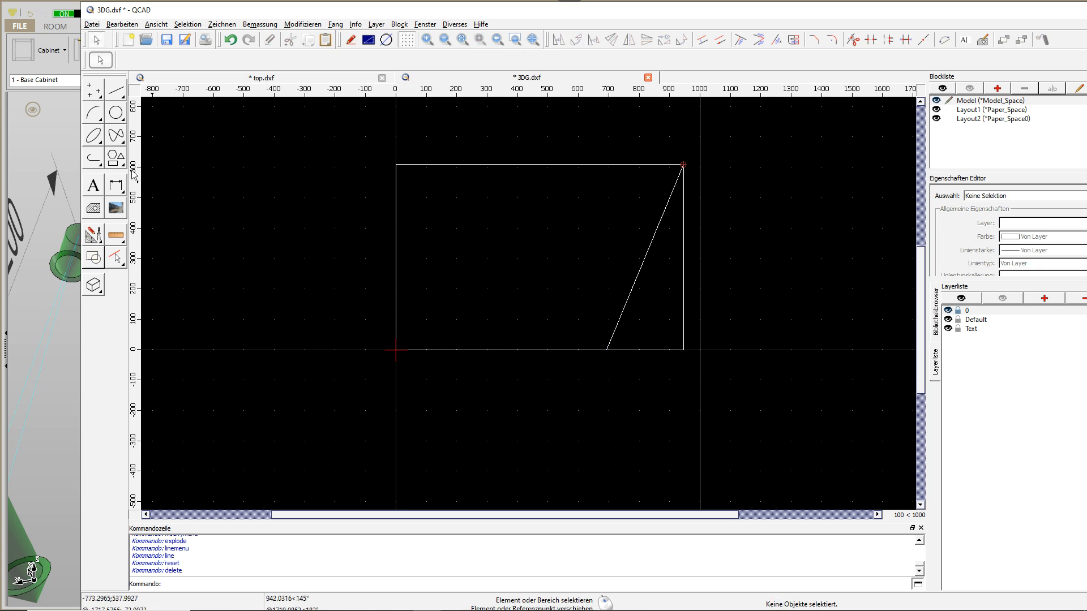
click(101, 234)
click(119, 293)
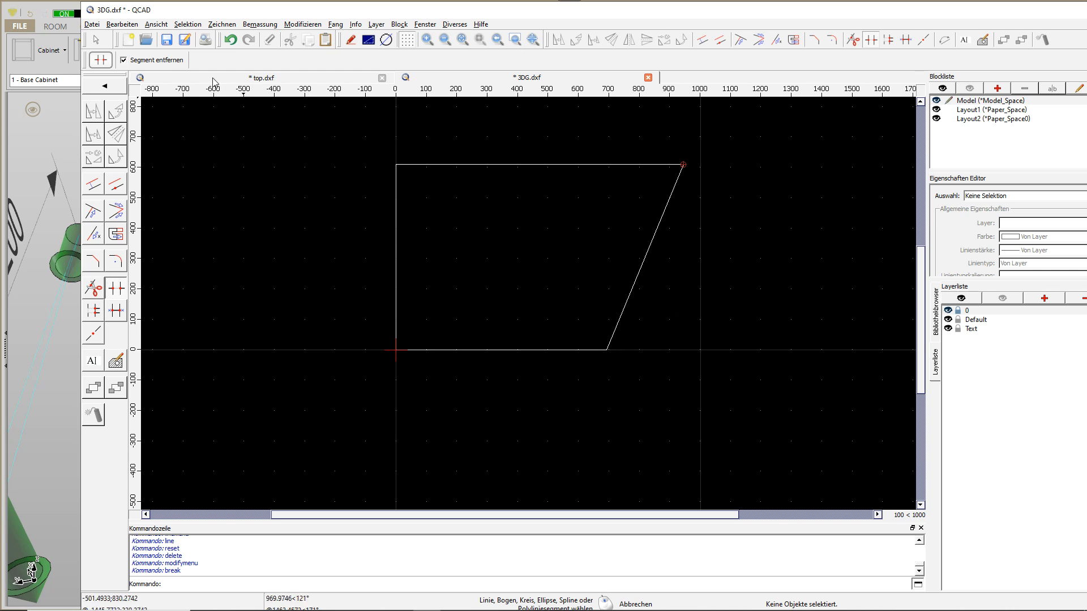
Join the four outline segments into one polyline with tolerance 0.1, and save and close 3DG.dxf.
click(102, 87)
click(96, 155)
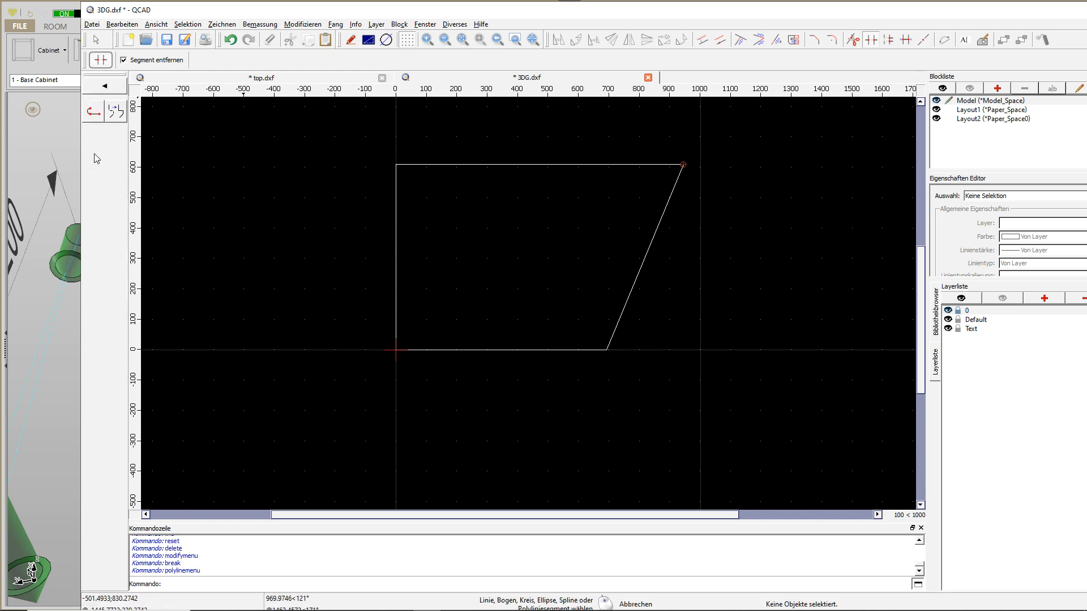
click(118, 120)
click(396, 226)
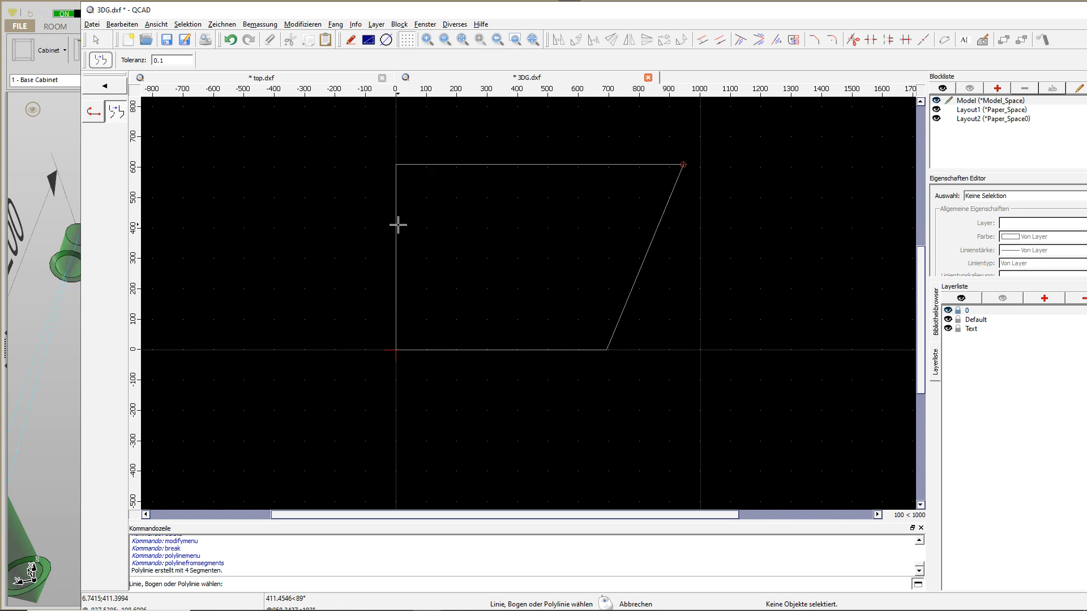
click(166, 41)
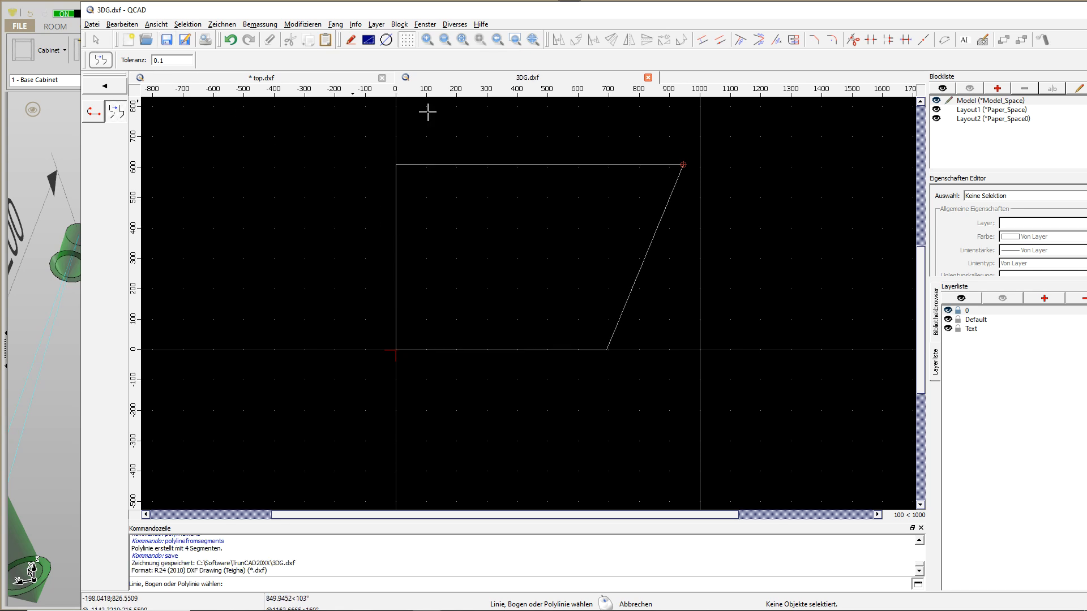
click(649, 79)
Return to TrunCAD, import the edited 3DG.DXF into the cover panel and close its part view.
drag(1000, 13, 973, 37)
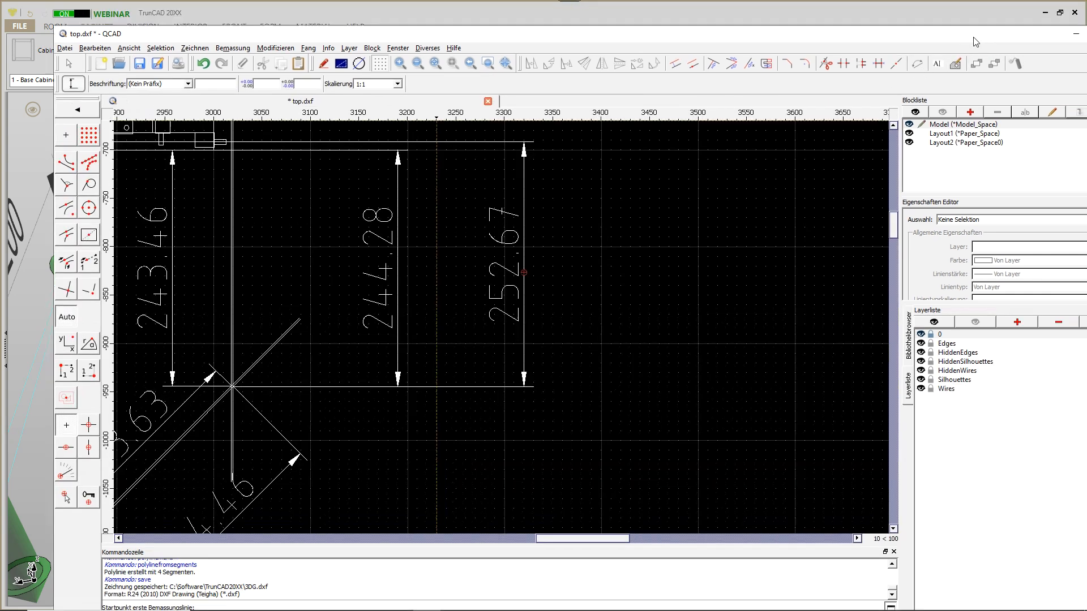
click(1075, 37)
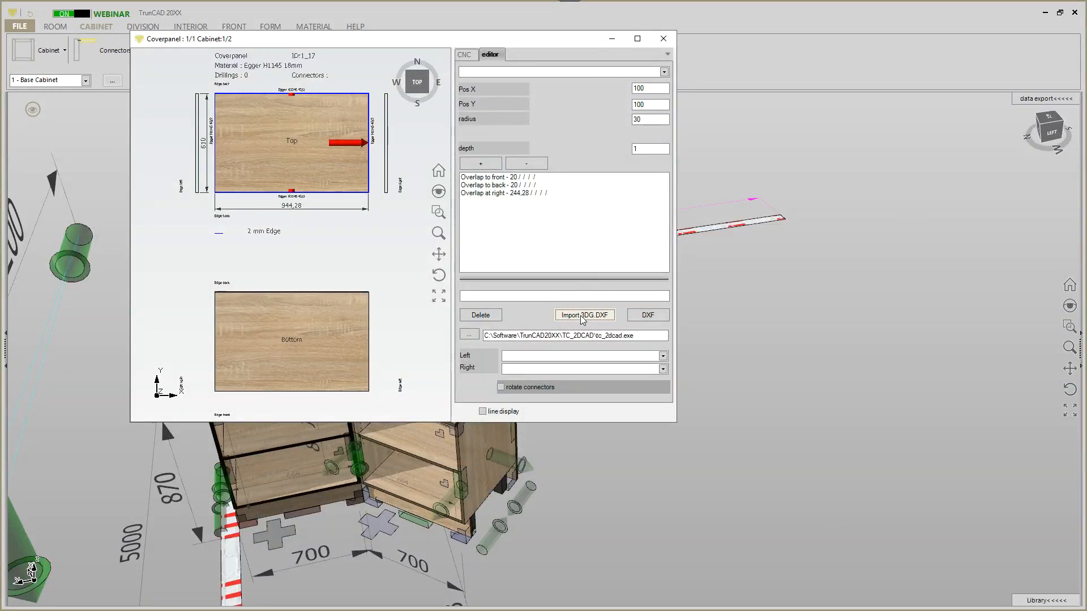
click(663, 39)
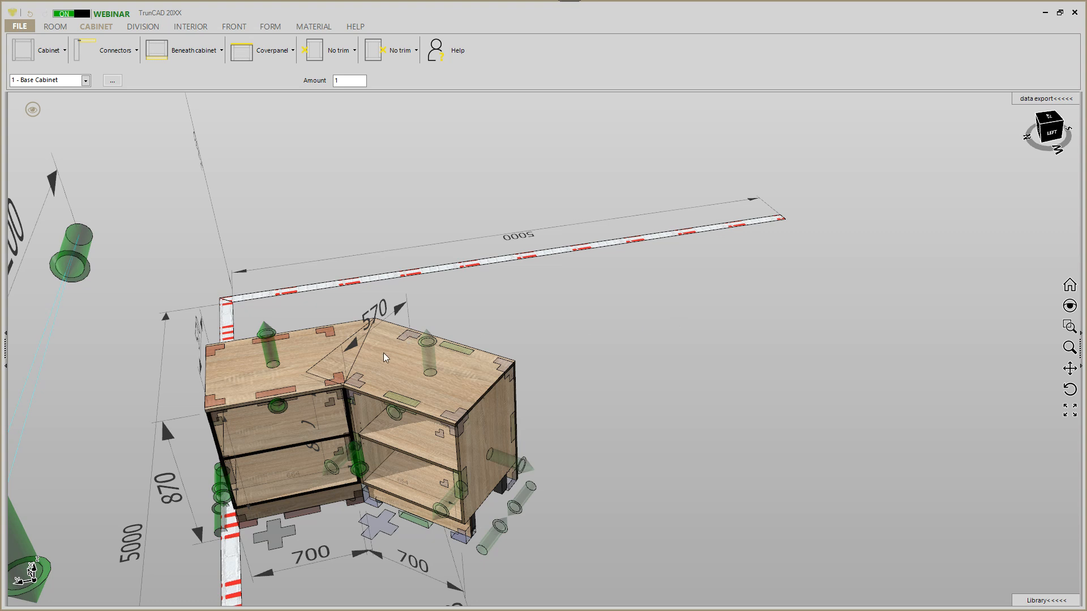
Switch to QCAD and measure the aligned distance between the rear intersection and the front intersection of the cabinets in top.dxf.
scroll(382, 352, up, 3)
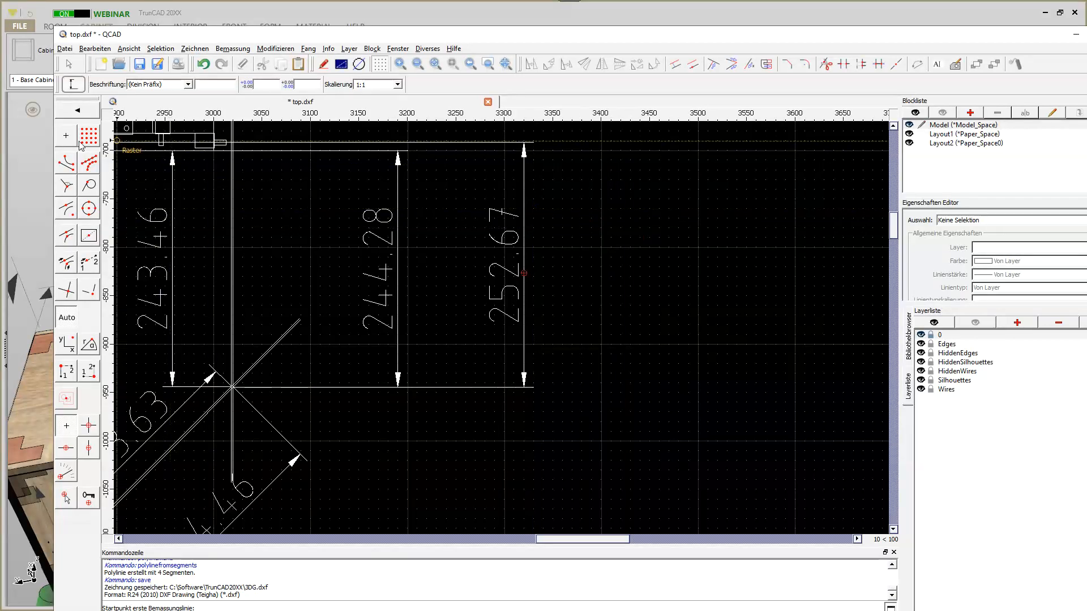
click(79, 111)
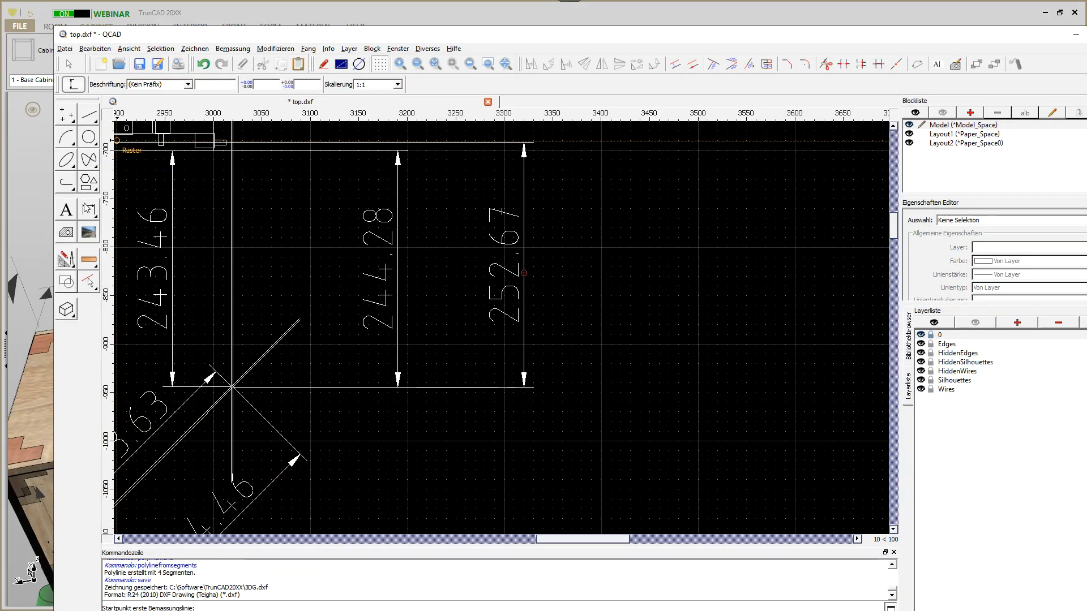
click(89, 210)
click(67, 138)
scroll(581, 193, down, 4)
scroll(414, 312, up, 12)
click(411, 223)
scroll(521, 250, down, 10)
scroll(509, 221, up, 11)
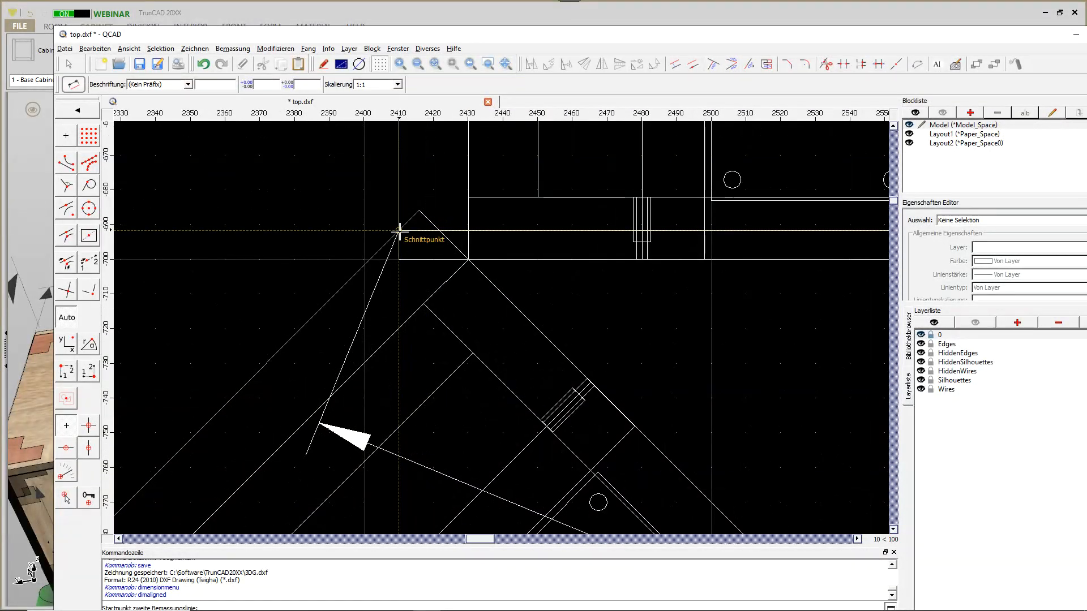
click(399, 231)
scroll(347, 221, down, 6)
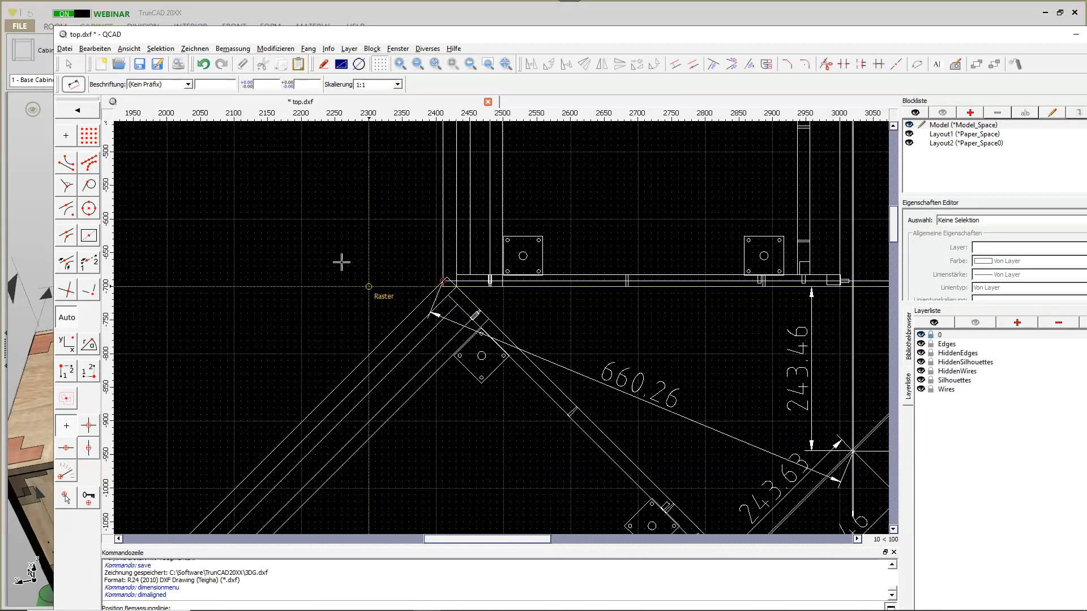
scroll(342, 263, down, 8)
scroll(381, 264, up, 2)
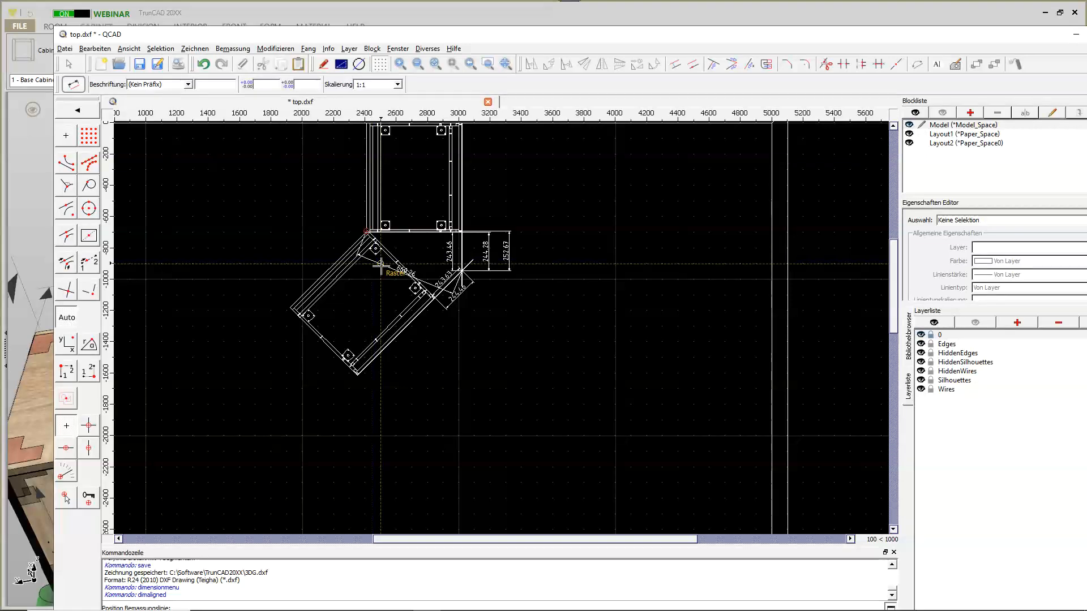
right_click(445, 261)
scroll(461, 263, up, 1)
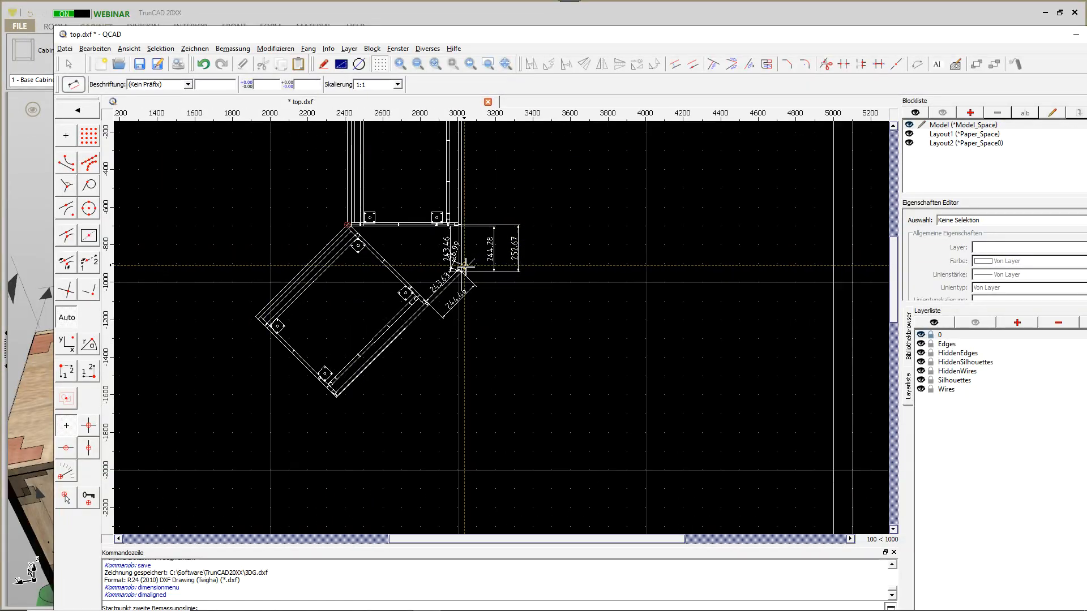
Pick the cabinets' front corner intersection as the aligned dimension's second point and check the dimension's length.
scroll(463, 266, up, 8)
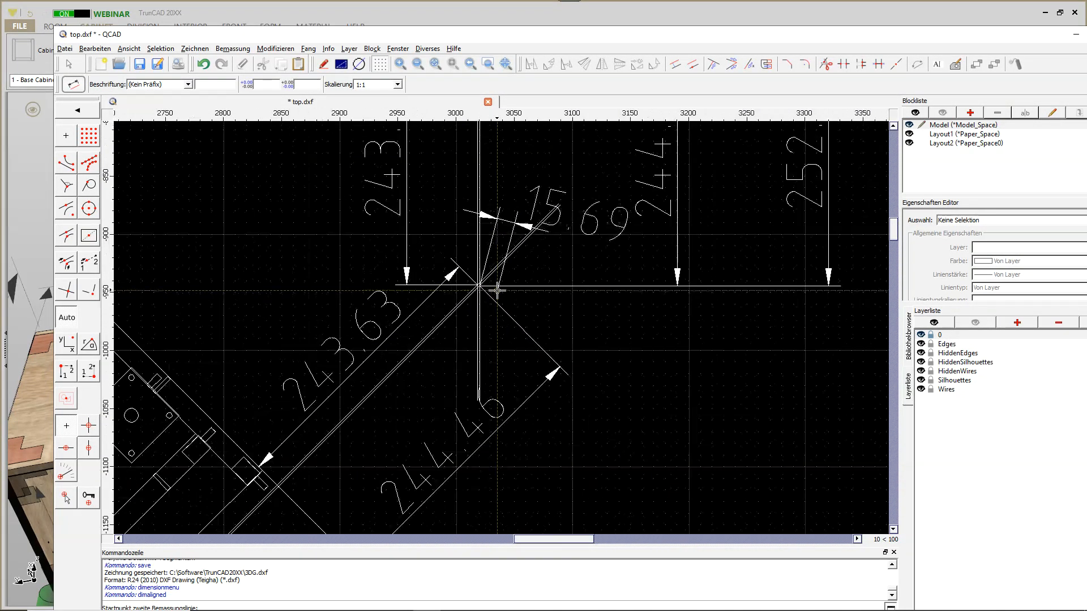
scroll(497, 289, down, 5)
scroll(480, 327, up, 3)
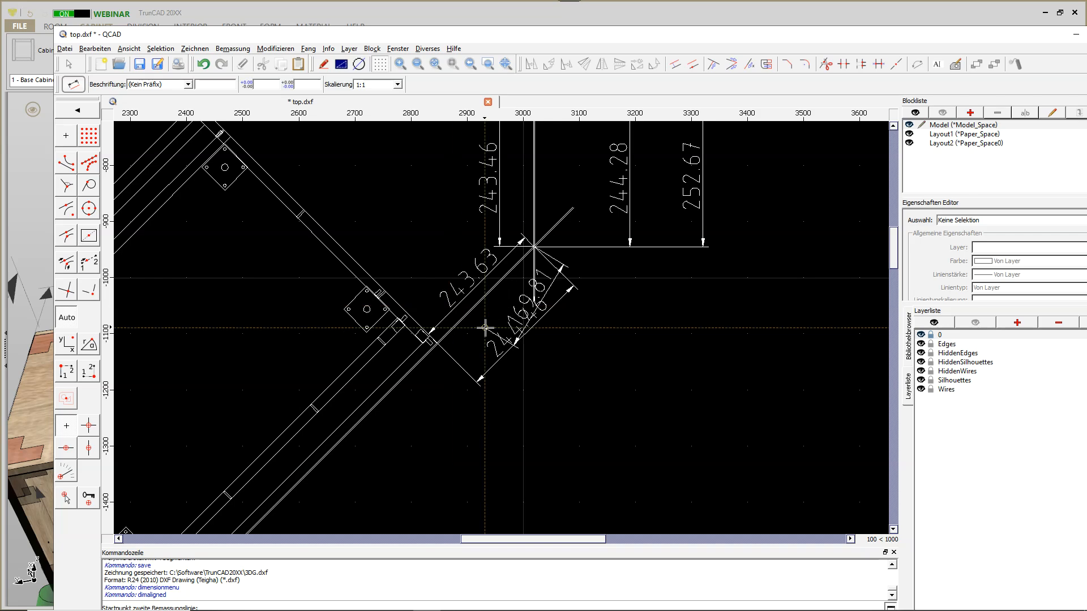
scroll(283, 181, up, 7)
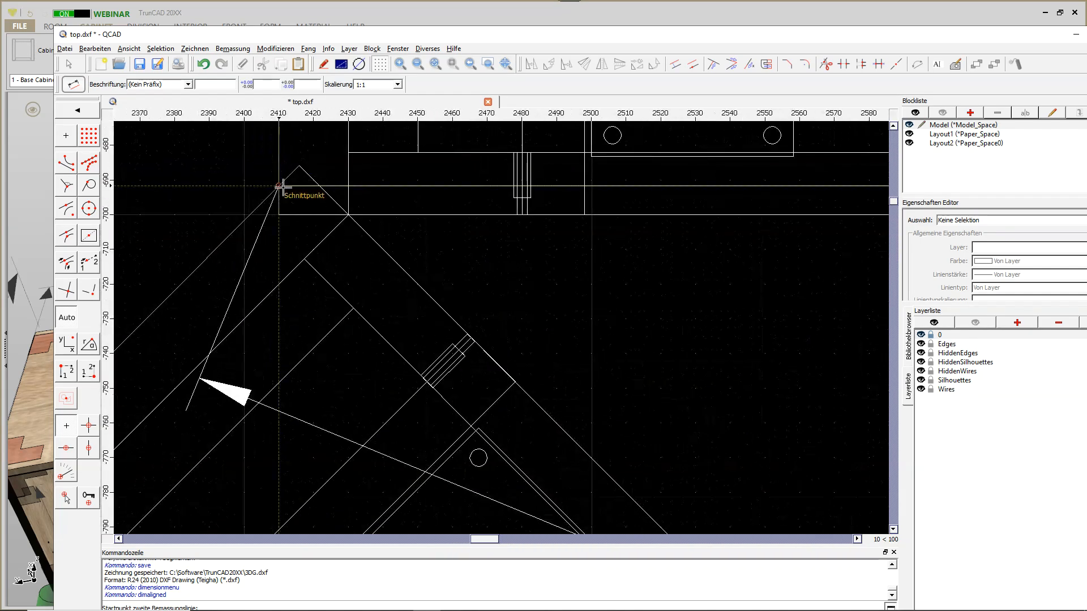
click(282, 185)
scroll(244, 178, down, 4)
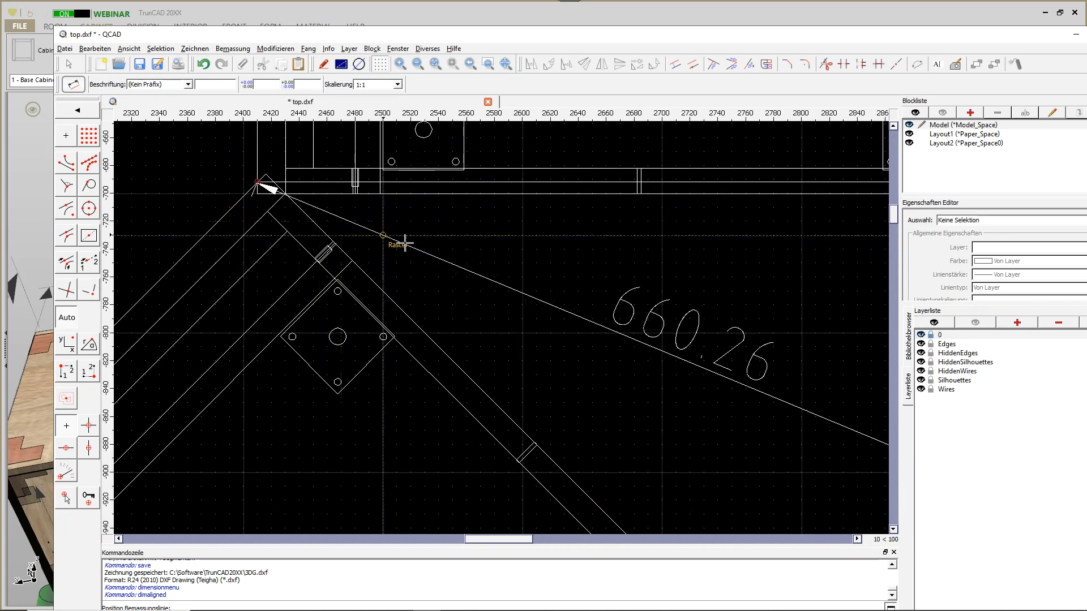
scroll(226, 185, down, 5)
scroll(549, 352, down, 2)
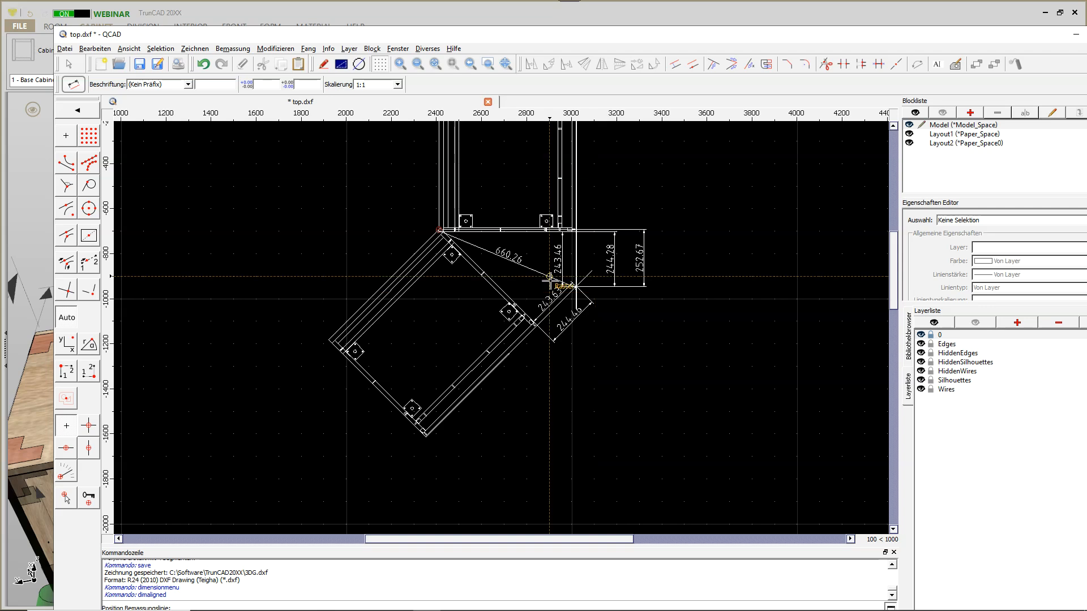
scroll(462, 240, up, 8)
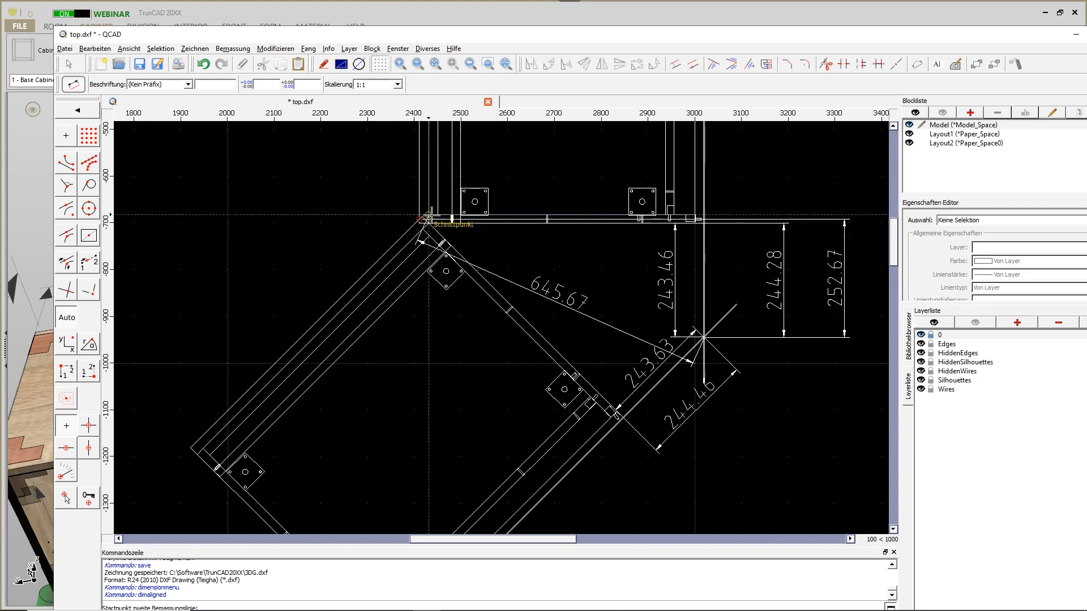
Repeat the aligned measurement from the front corner intersection to the rear meeting point, and discard the dimension.
right_click(425, 217)
scroll(364, 232, down, 5)
scroll(365, 232, down, 3)
scroll(388, 227, up, 9)
click(210, 158)
scroll(401, 274, down, 5)
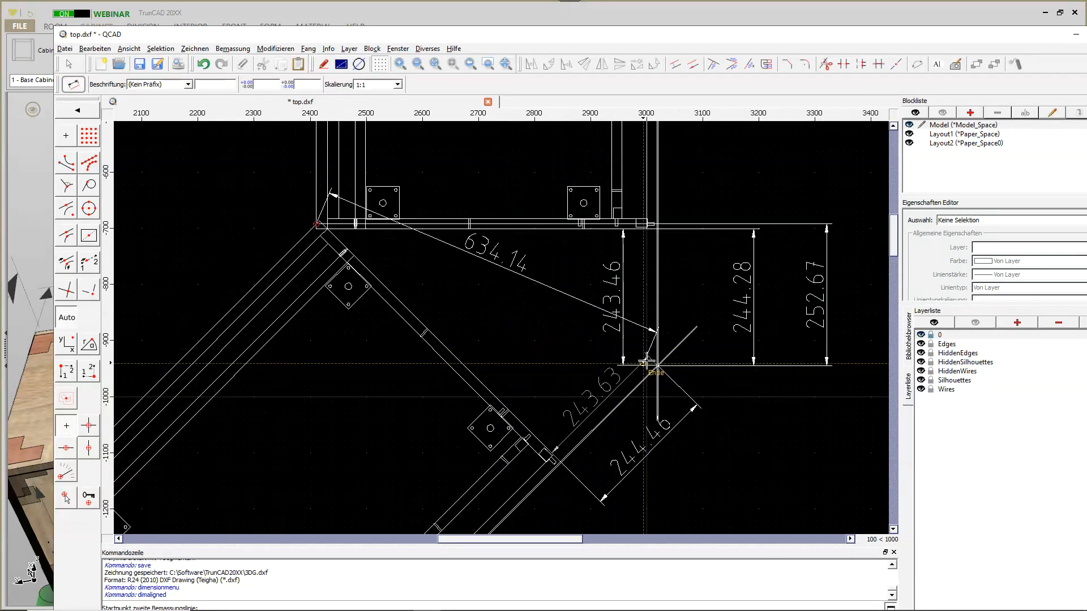
scroll(657, 368, up, 10)
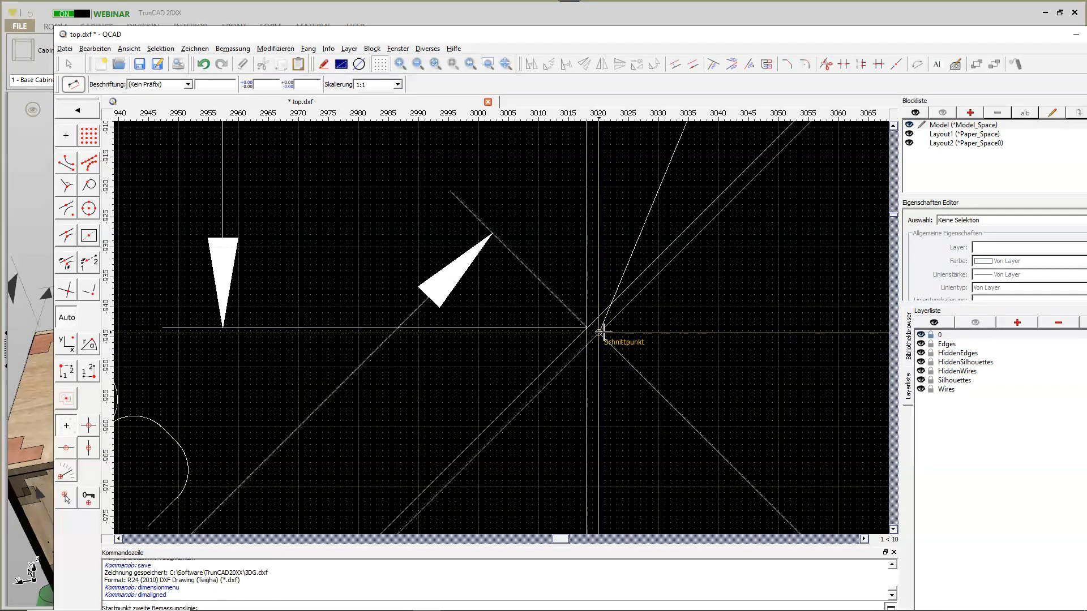
click(600, 333)
scroll(436, 206, down, 8)
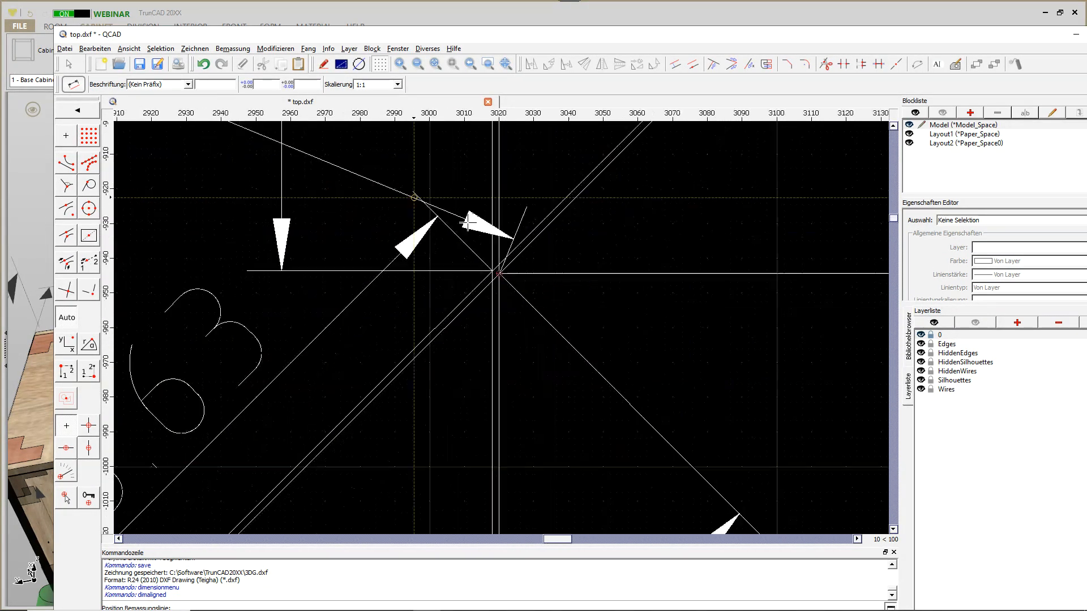
scroll(594, 313, down, 4)
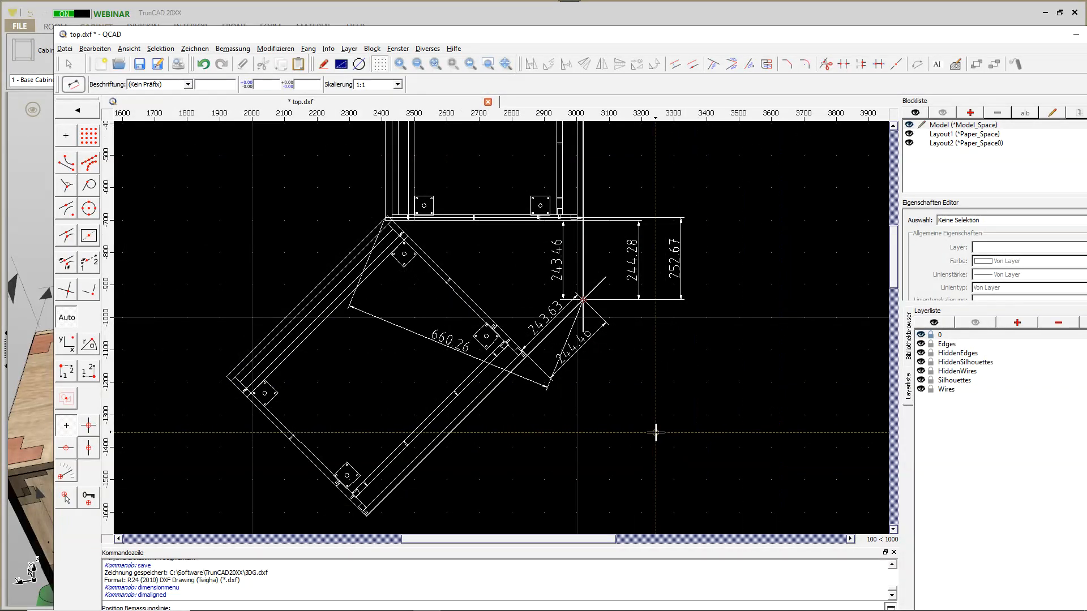
scroll(542, 376, up, 5)
scroll(674, 390, down, 6)
right_click(643, 388)
right_click(643, 387)
Rotate both cabinets with their dimensions clockwise about the angled cabinet's outer front corner so it stands upright, deleting the original.
scroll(517, 286, down, 5)
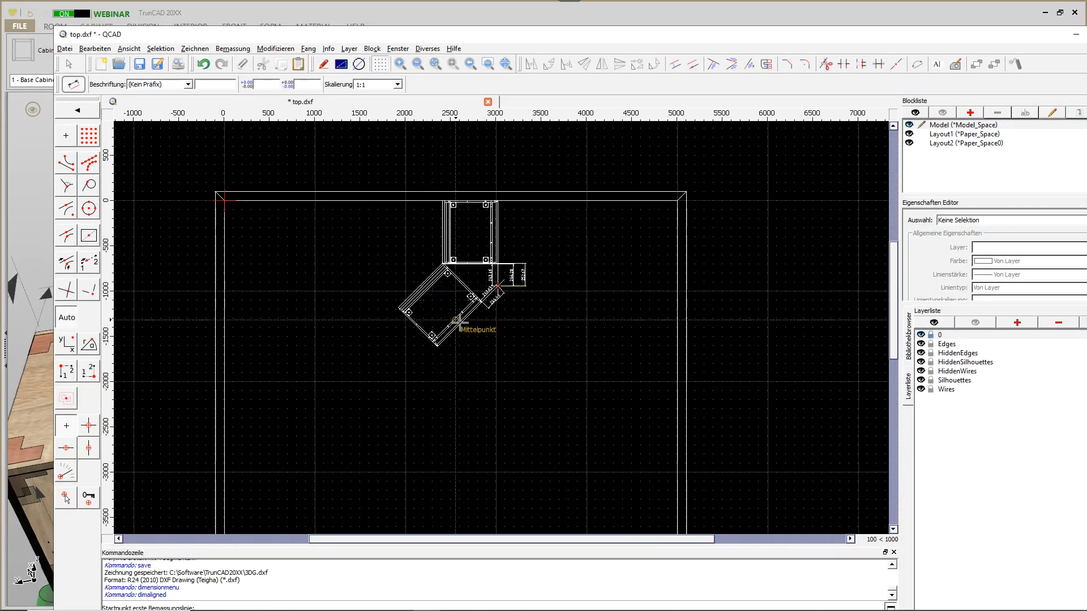
scroll(513, 259, up, 1)
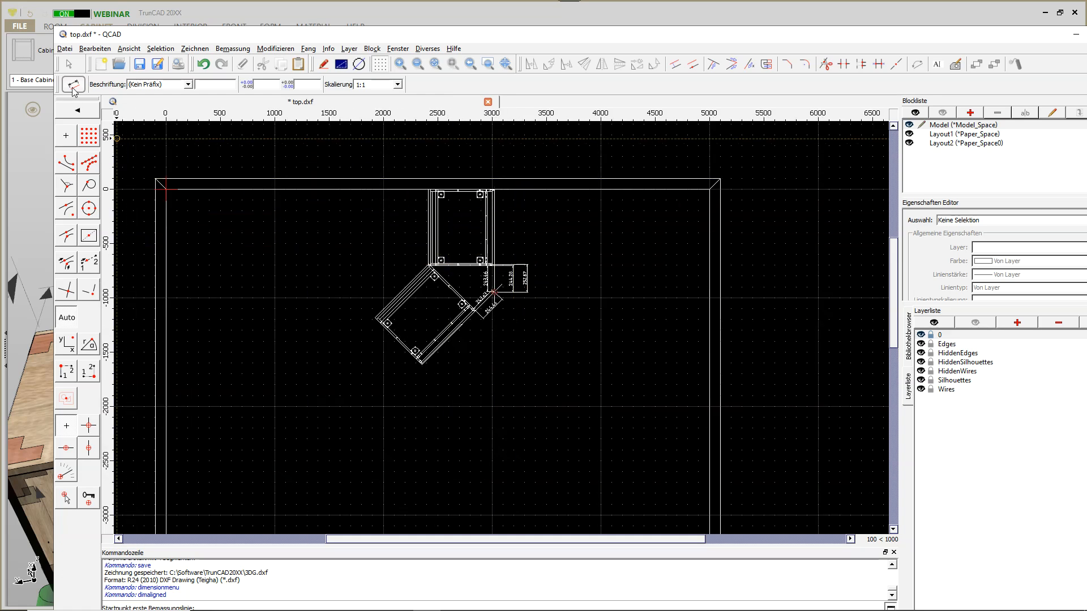
click(67, 66)
drag(320, 141, 585, 407)
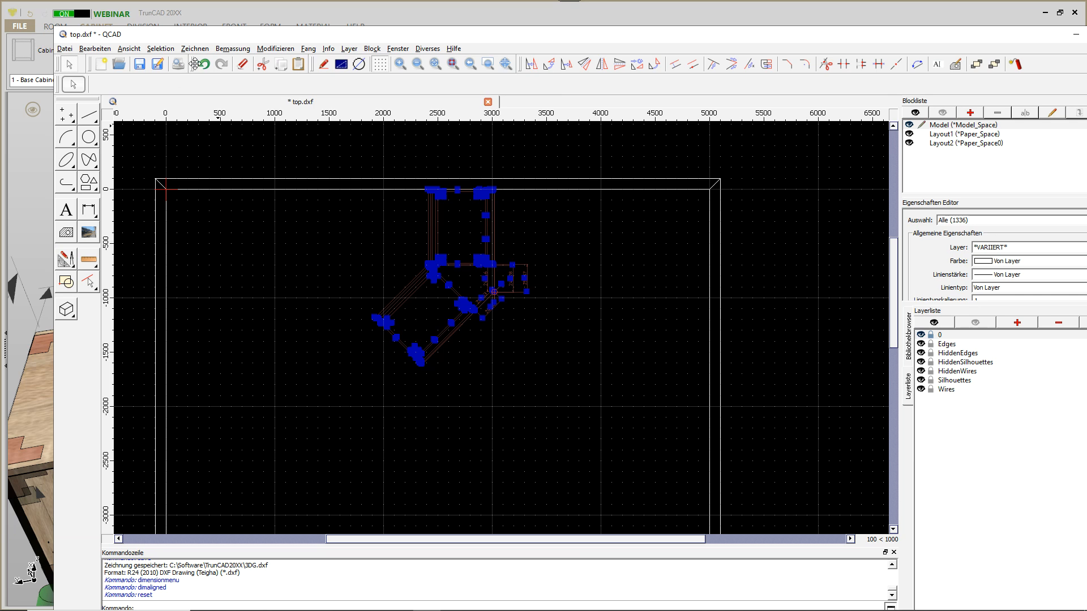
click(275, 49)
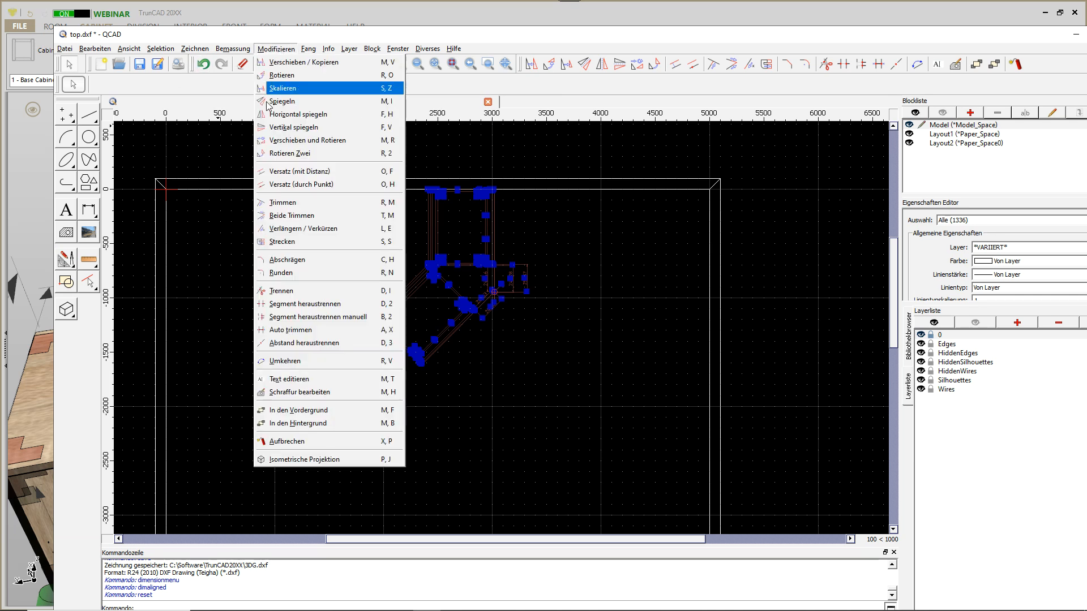
click(317, 139)
scroll(375, 341, up, 1)
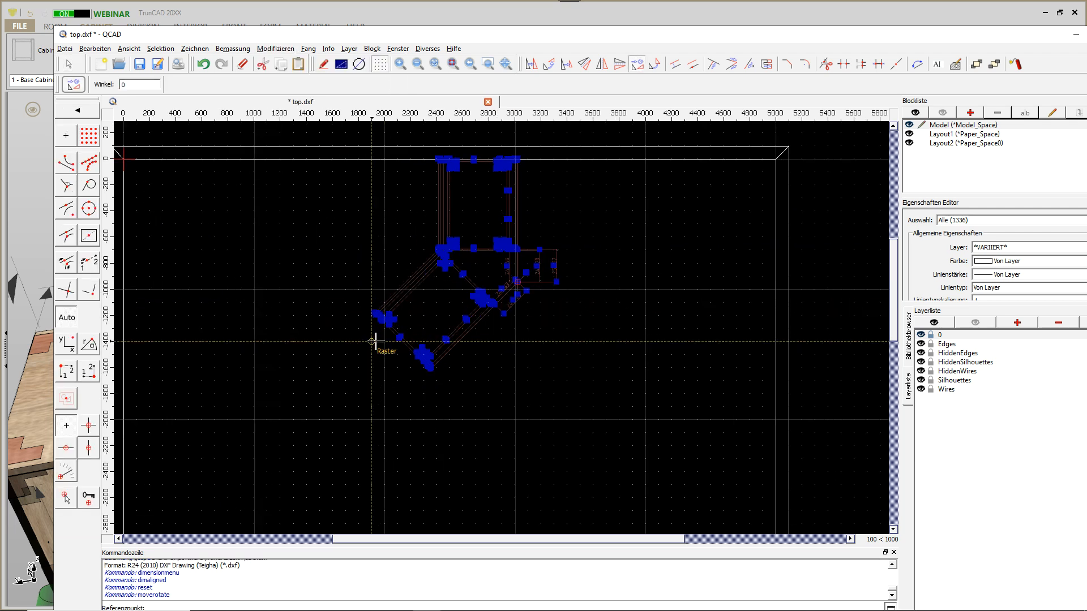
scroll(375, 342, up, 5)
scroll(379, 243, up, 2)
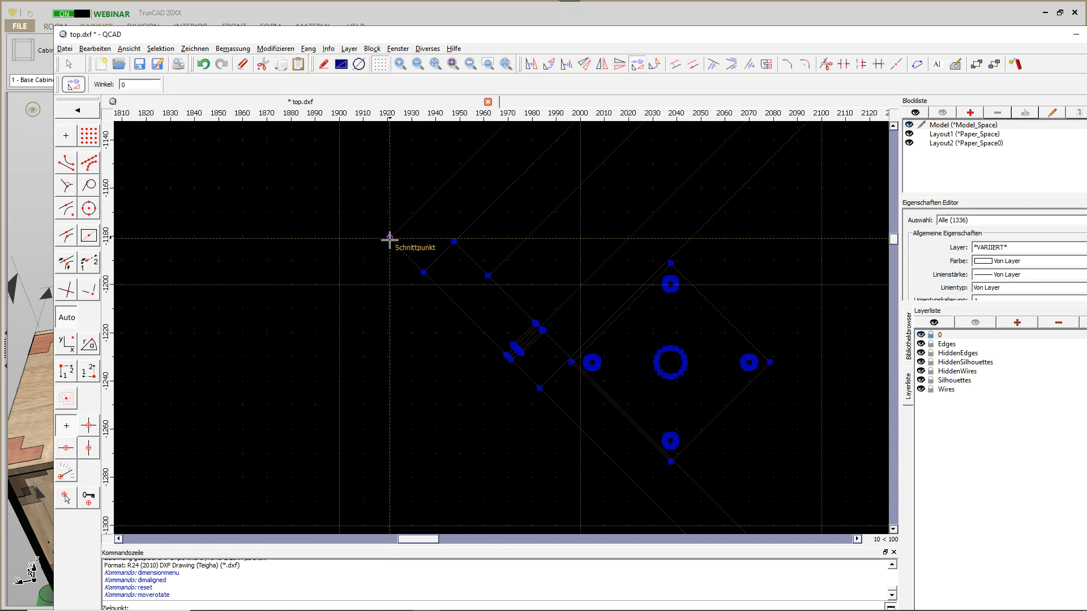
click(389, 239)
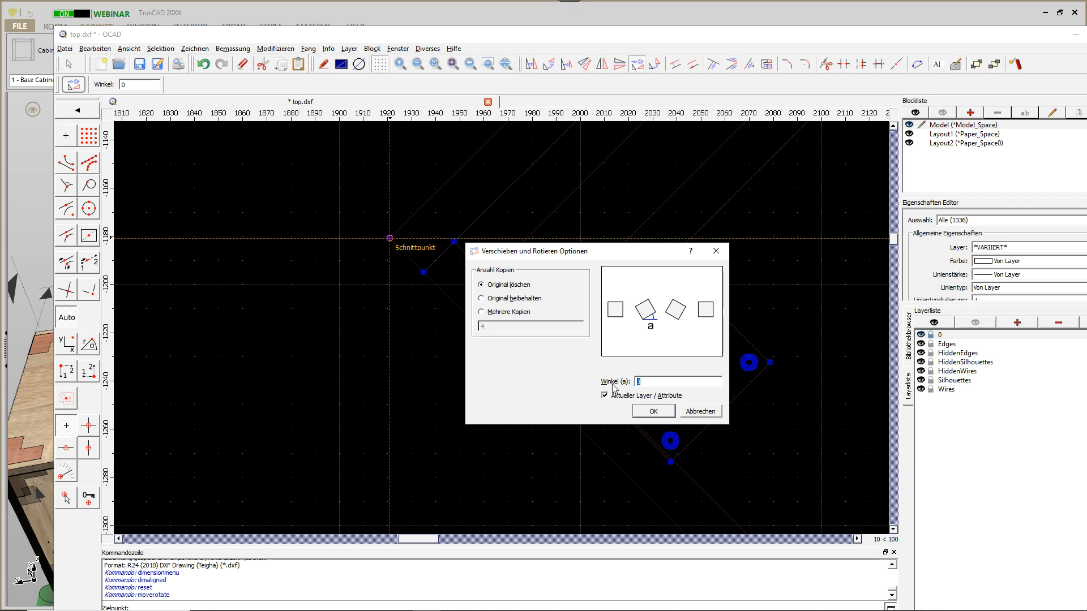
text(-90)
key(Return)
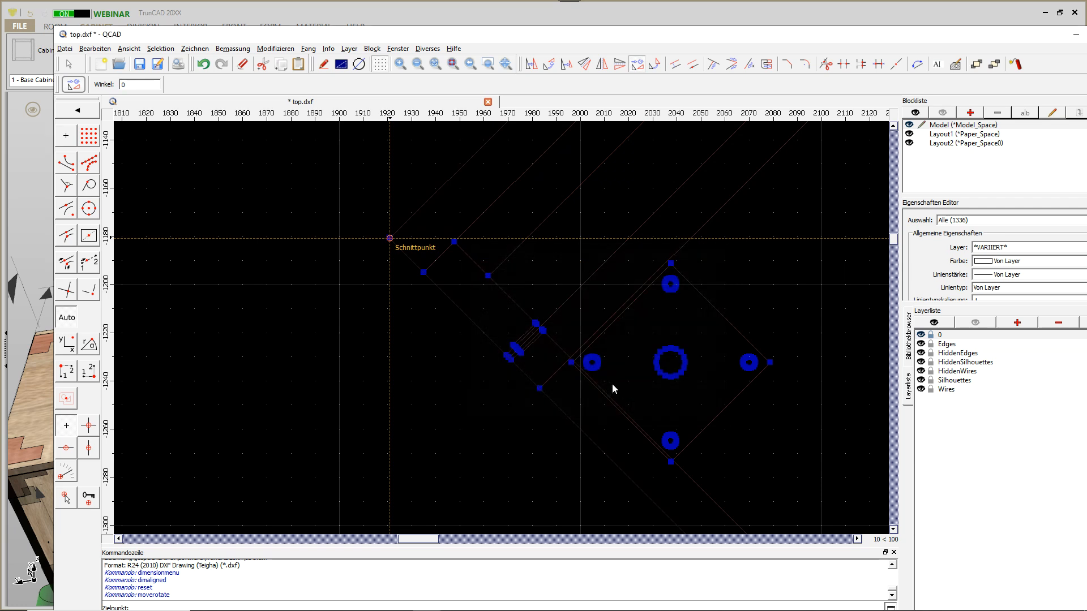
scroll(522, 298, down, 10)
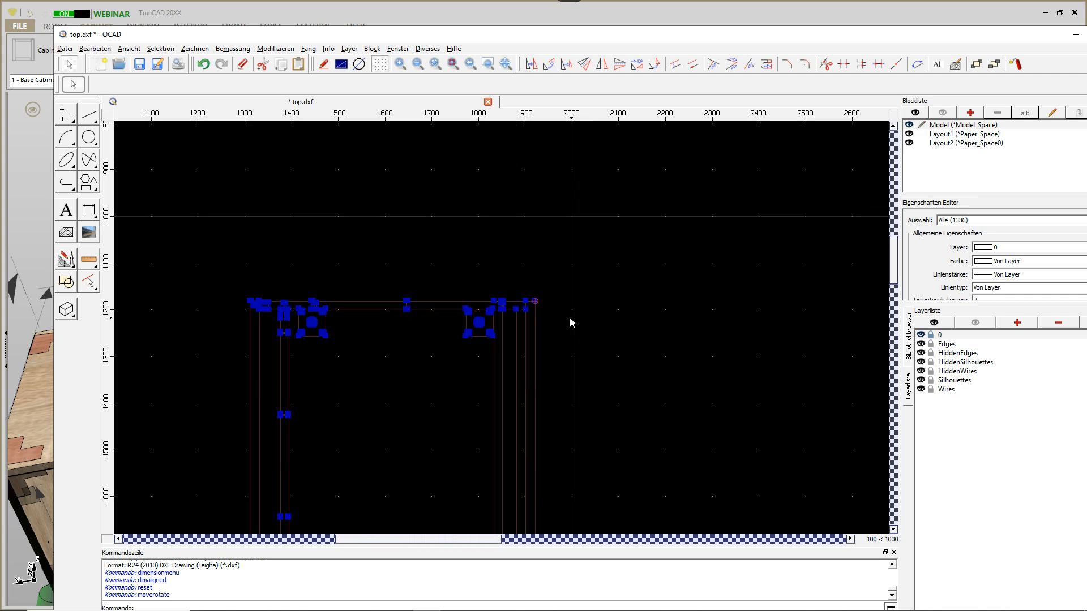
scroll(527, 274, down, 3)
scroll(554, 300, up, 3)
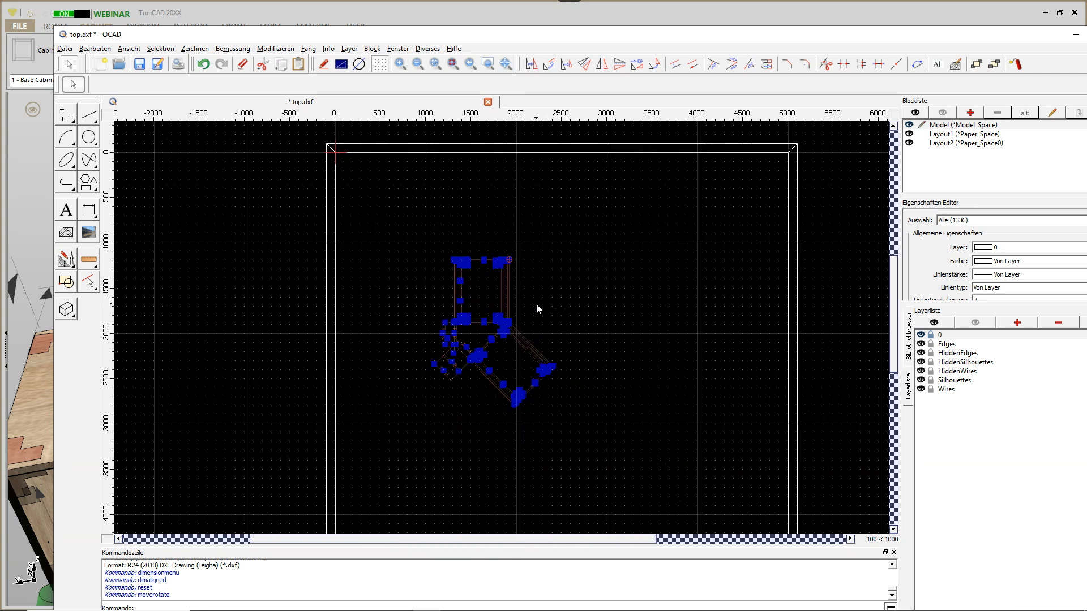
key(Escape)
Add a vertical dimension between the rear meeting point and the front corner intersection, placed beyond the front of the rotated cabinets.
scroll(540, 301, up, 4)
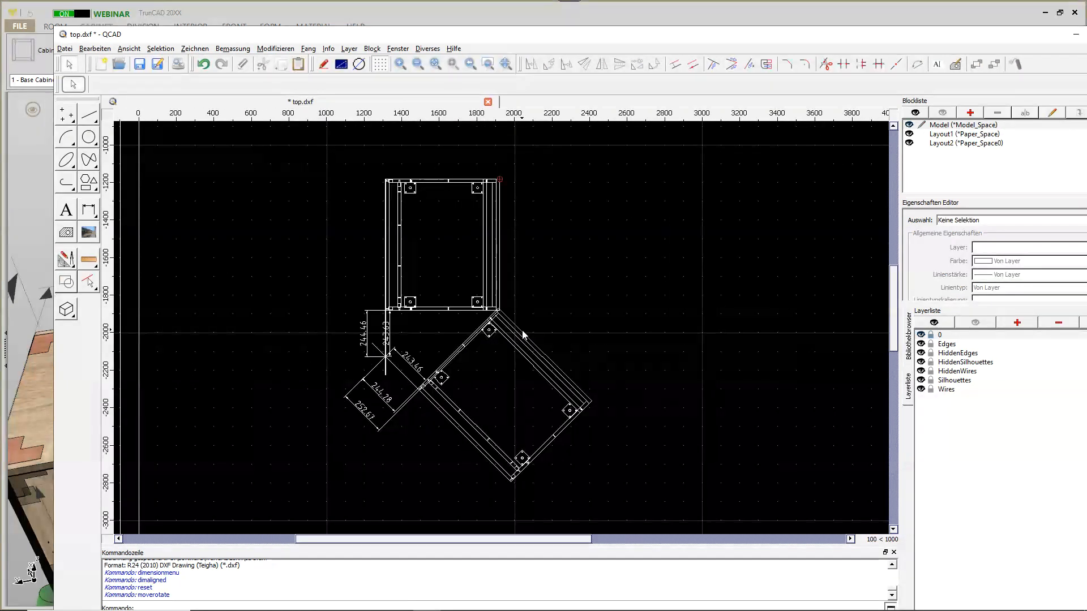
scroll(423, 341, up, 5)
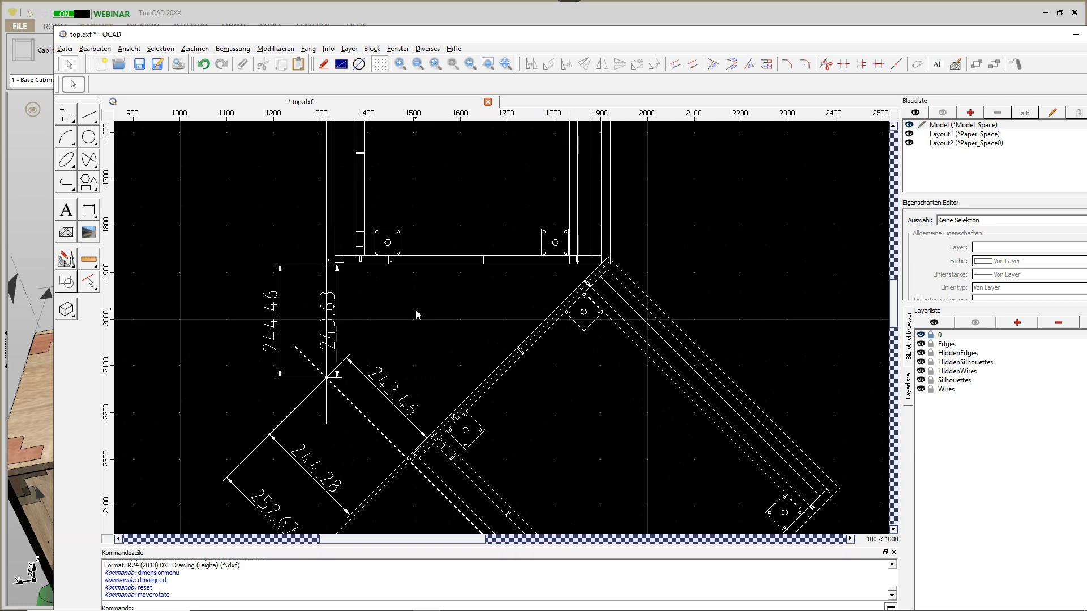
scroll(417, 311, down, 1)
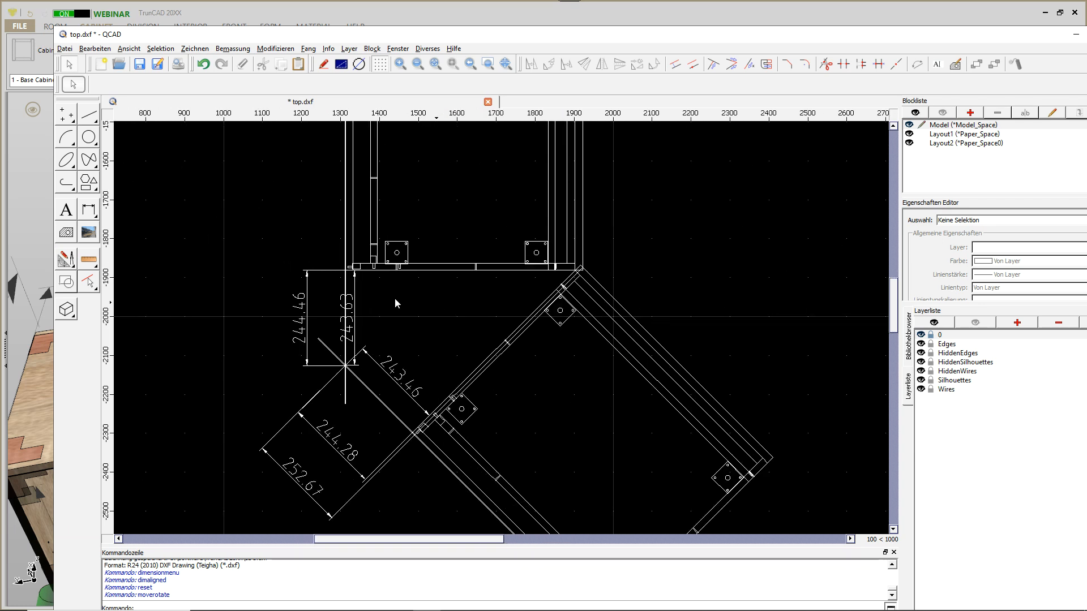
click(89, 212)
click(89, 160)
scroll(340, 368, up, 12)
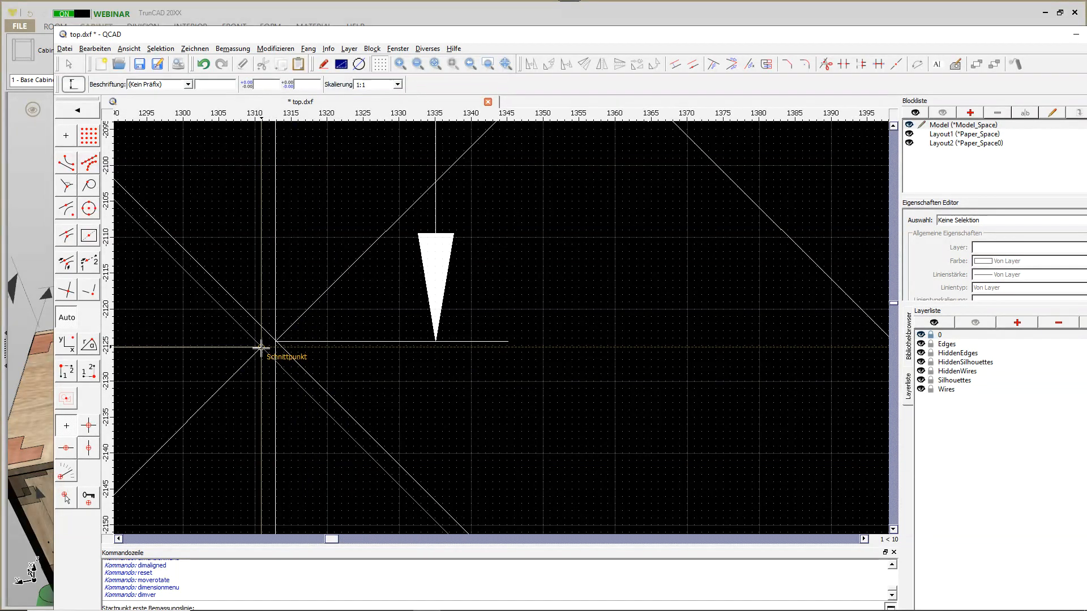
click(260, 348)
scroll(266, 363, down, 9)
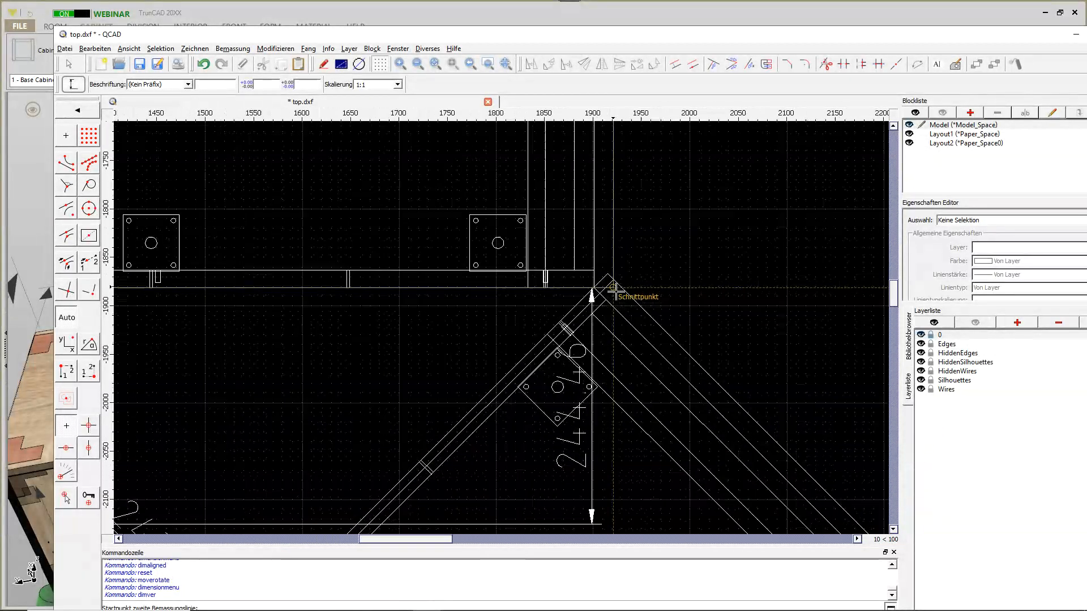
scroll(614, 289, up, 3)
click(609, 270)
scroll(436, 277, down, 4)
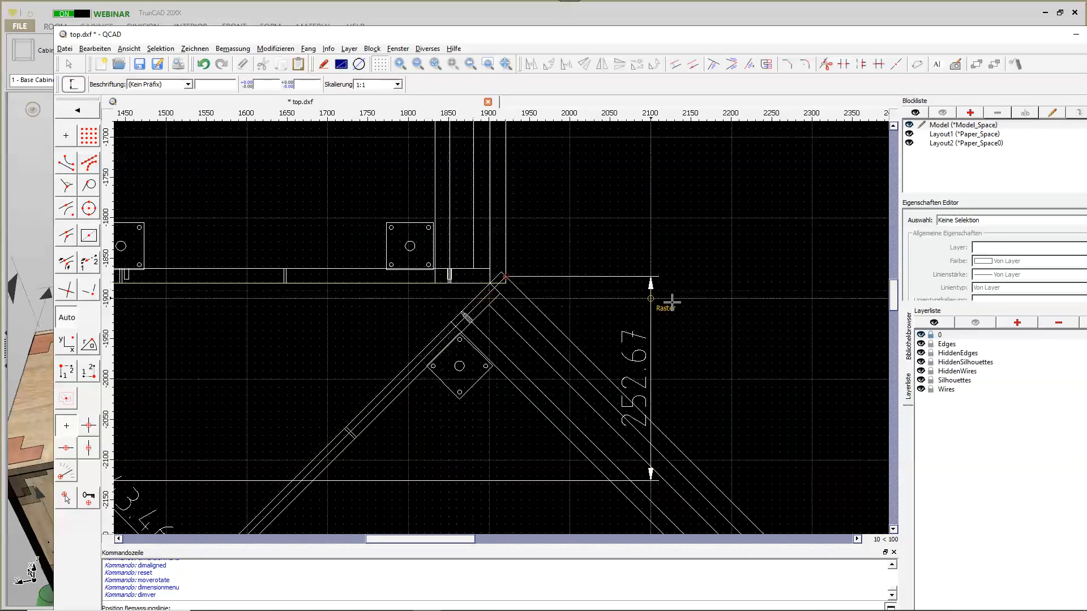
click(779, 300)
scroll(657, 288, down, 3)
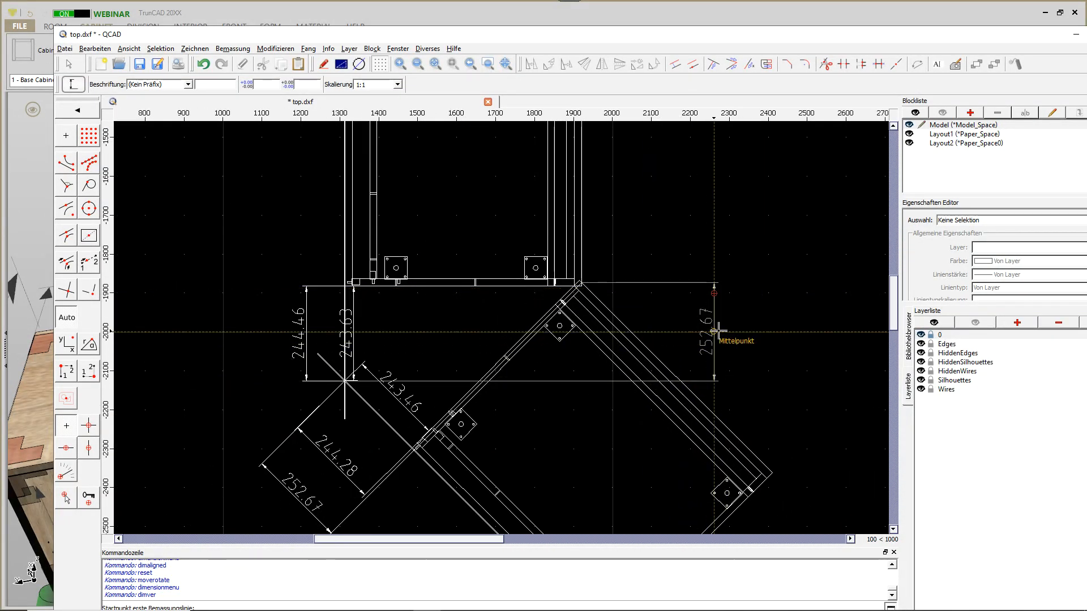
Switch to TrunCAD, open the second cabinet's cover panel in the part editor and send its outline to QCAD as 3DG.dxf.
drag(605, 34, 1086, 141)
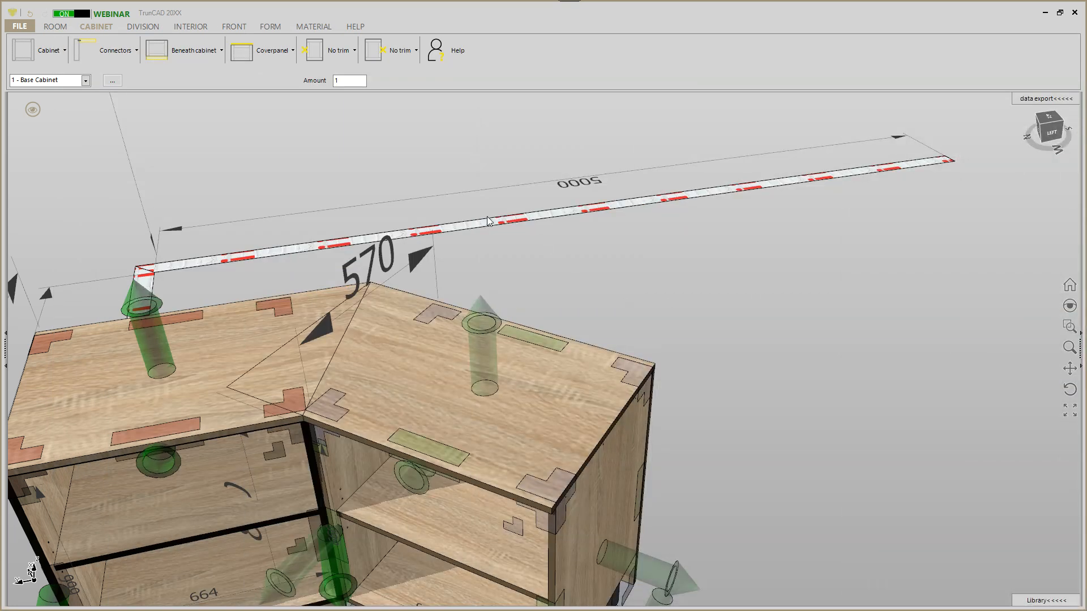
click(411, 381)
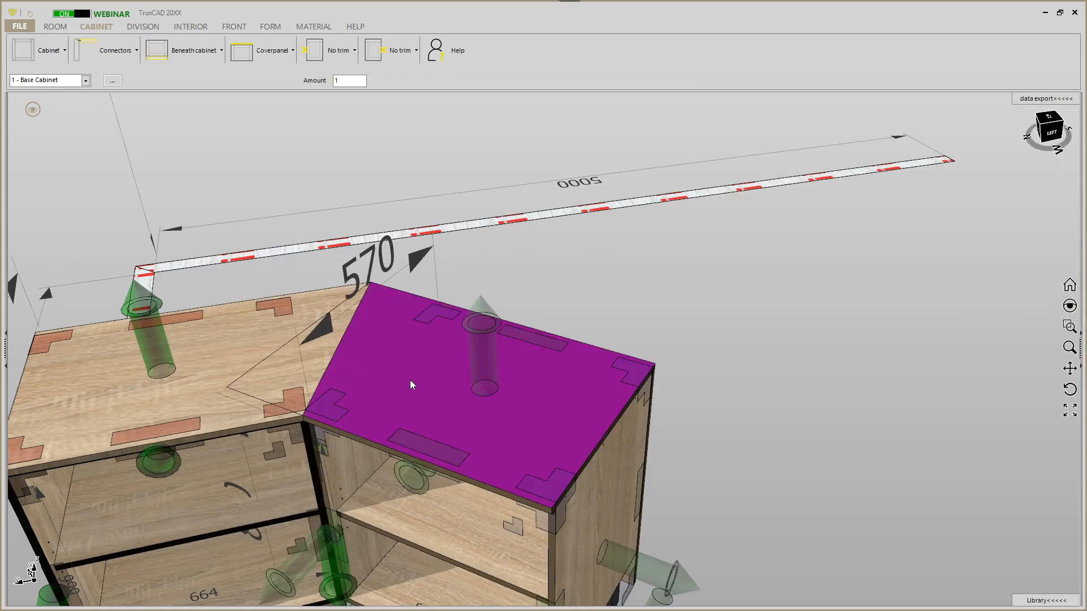
click(411, 383)
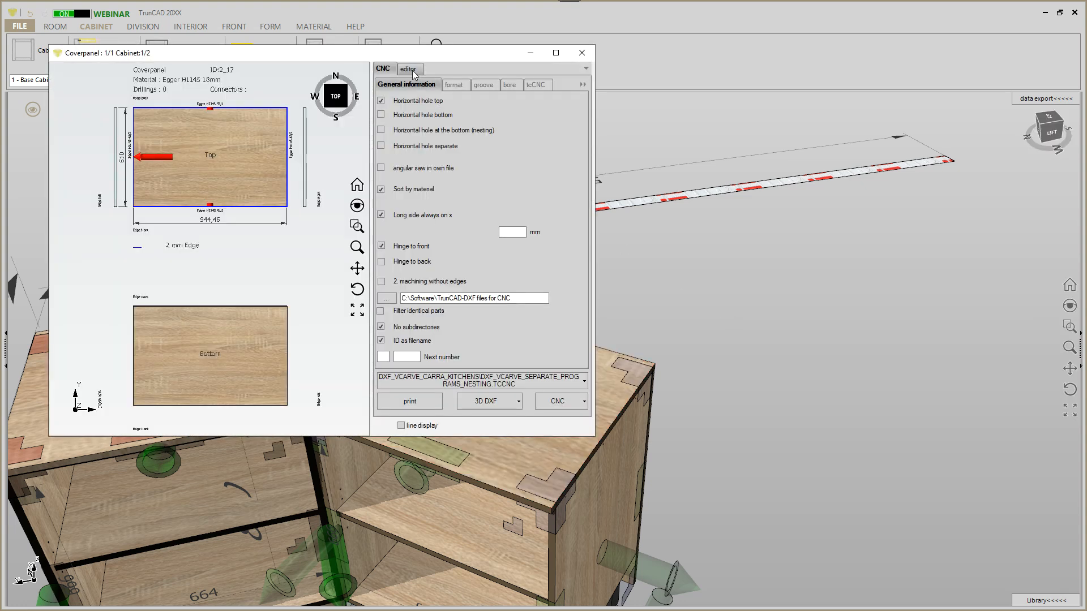
click(409, 70)
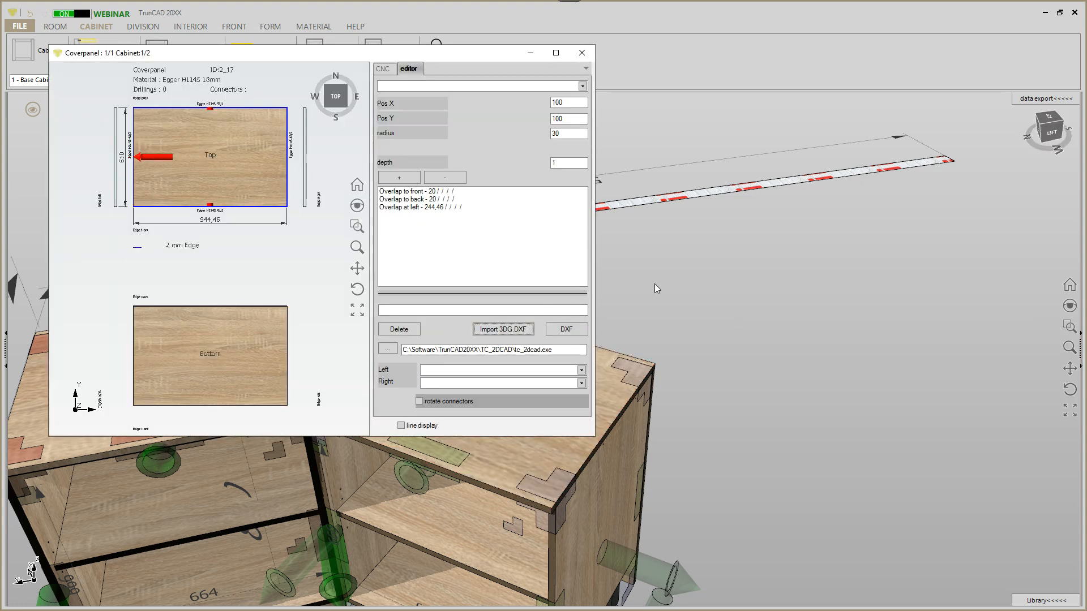
click(503, 329)
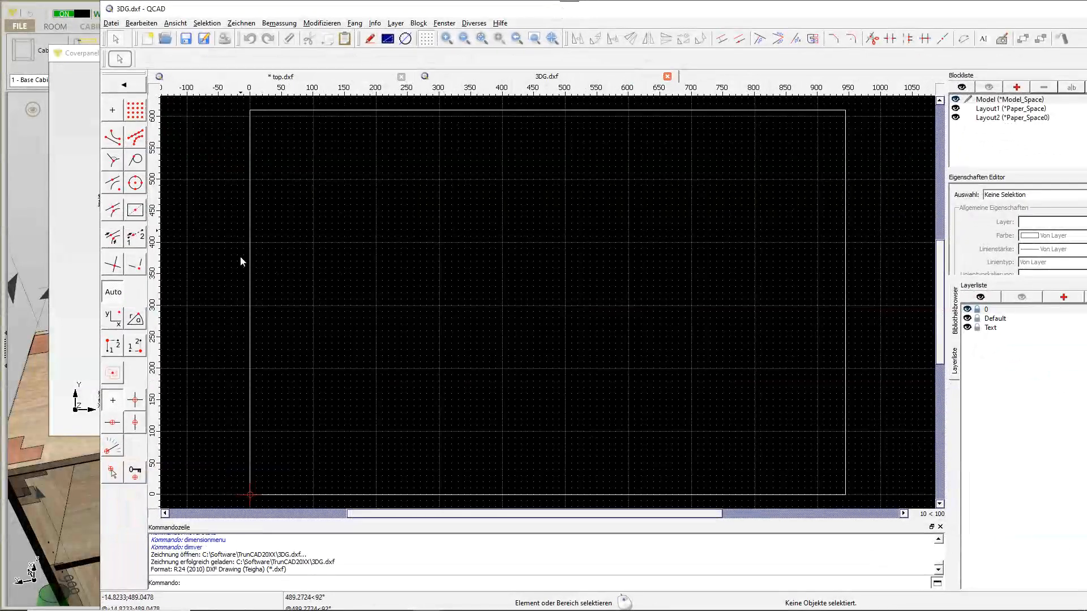
Offset the cover panel outline's left edge 252.67 mm into the panel.
click(108, 85)
click(136, 86)
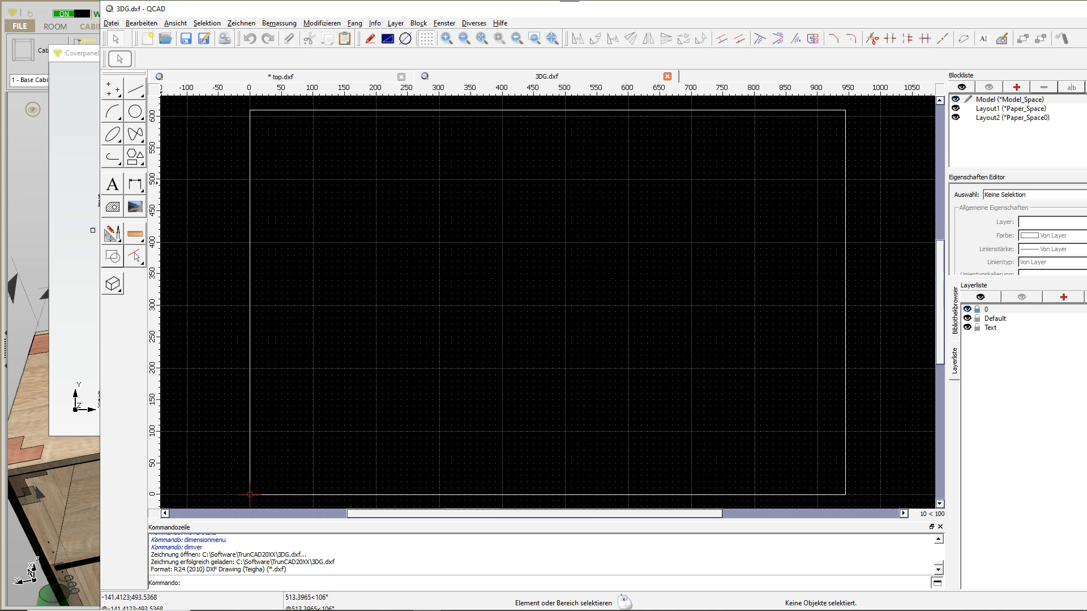
click(114, 241)
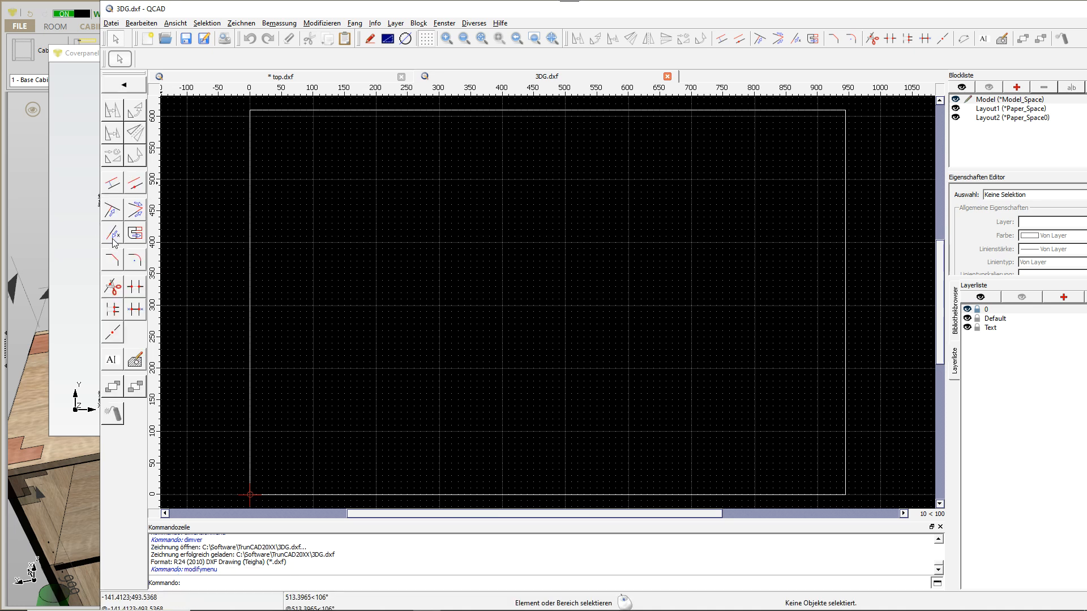
click(112, 184)
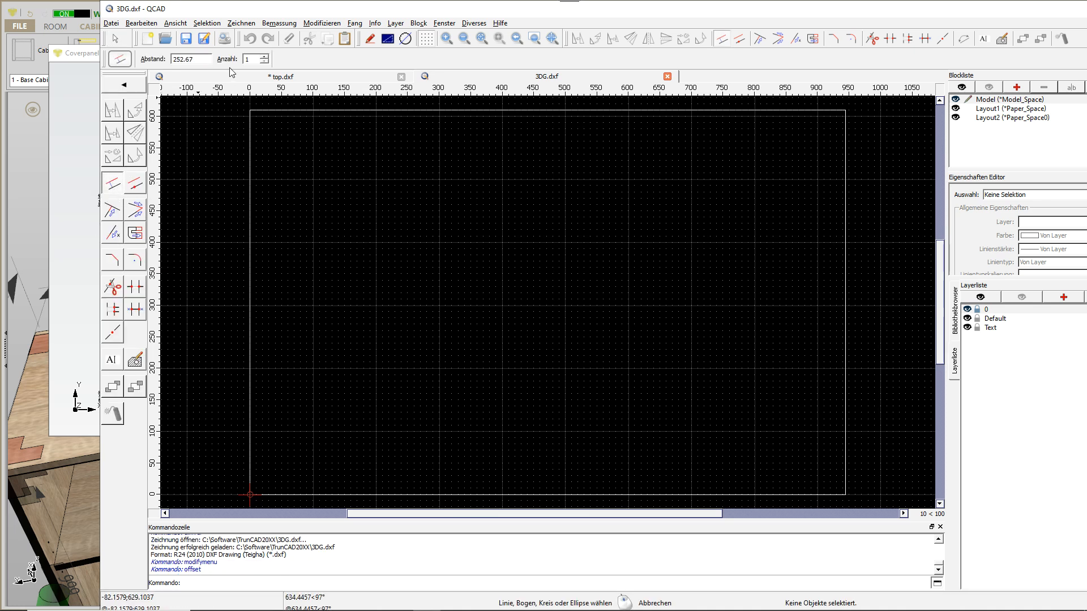
click(340, 77)
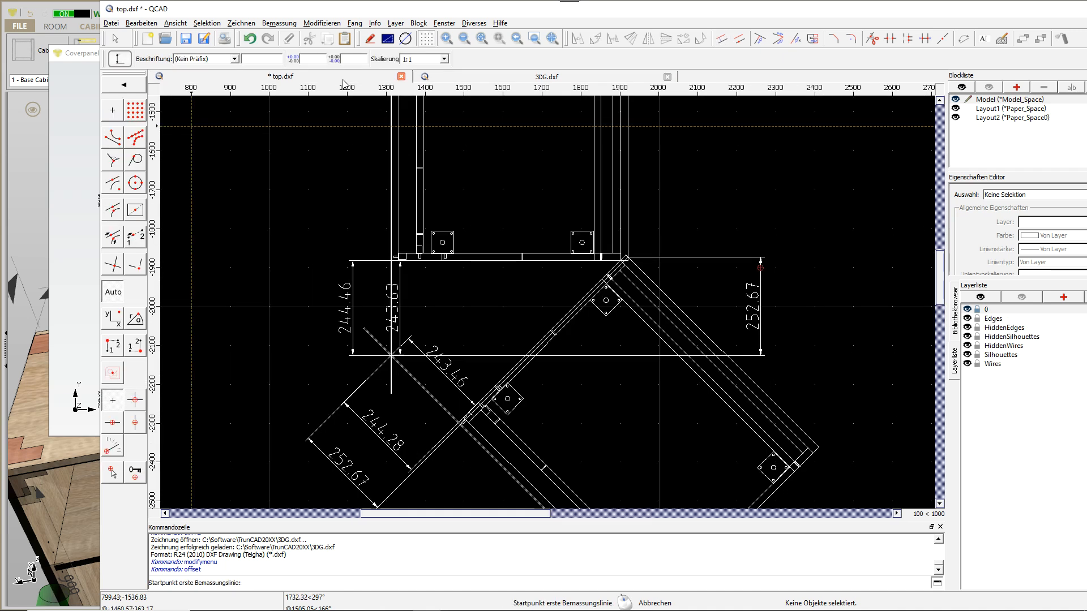
click(508, 78)
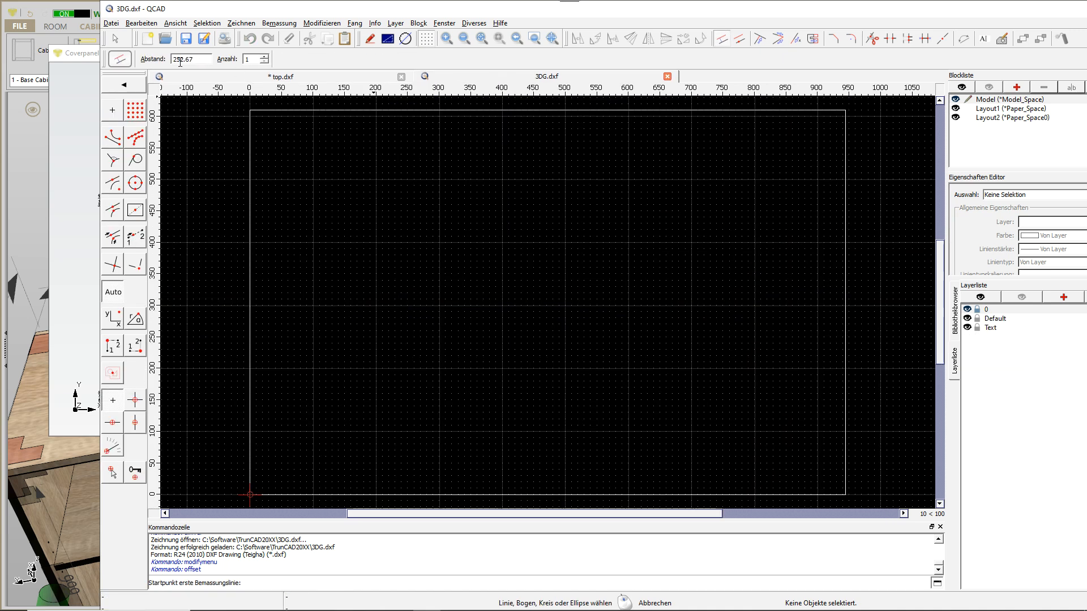
click(253, 280)
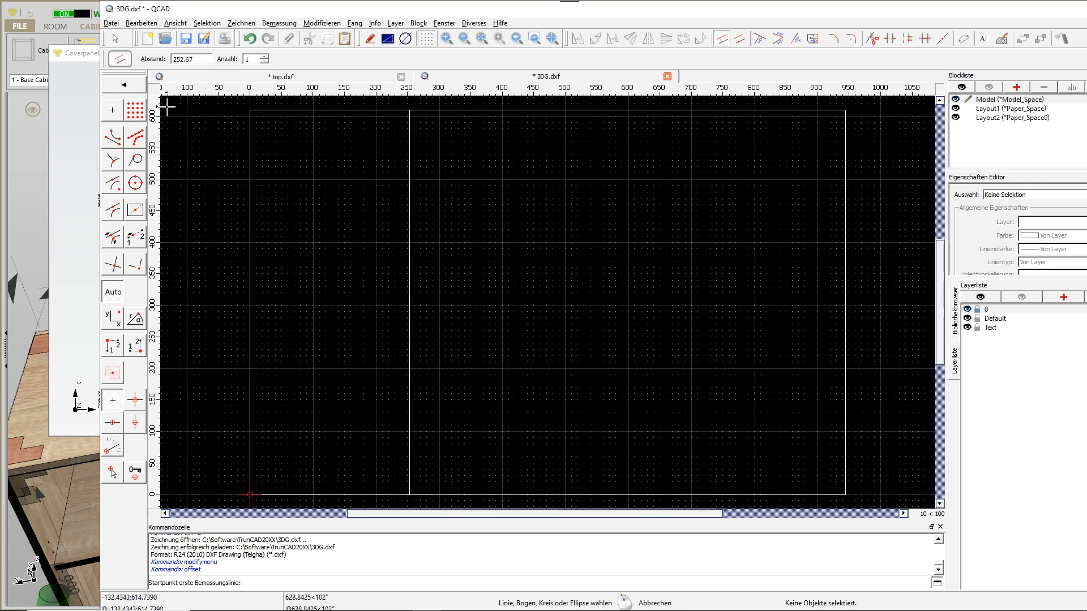
Explode the cover panel's rectangular outline into separate line segments.
click(123, 87)
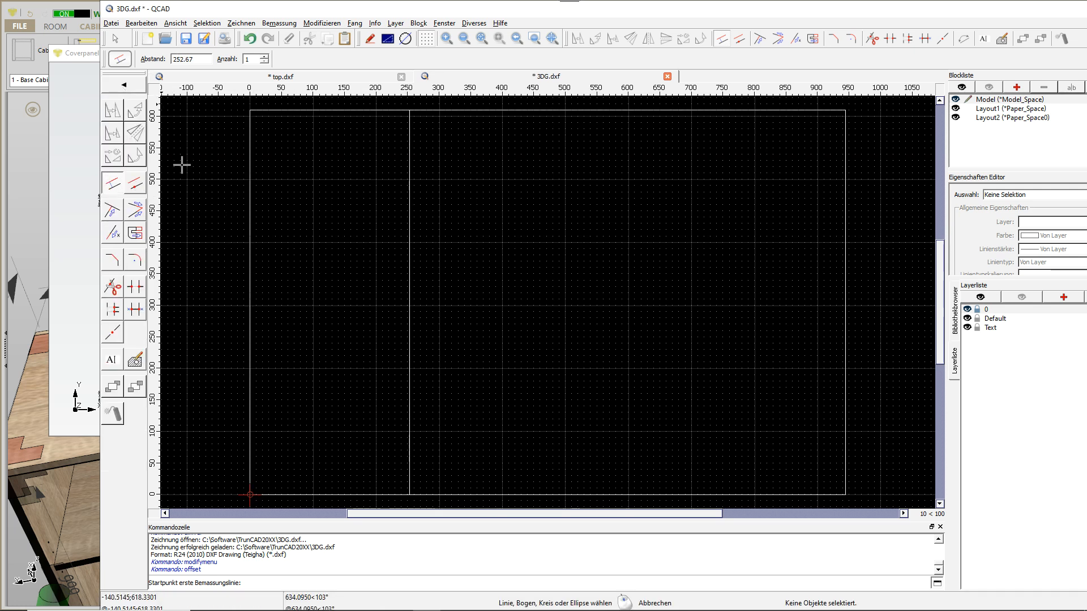
scroll(386, 191, down, 2)
click(123, 85)
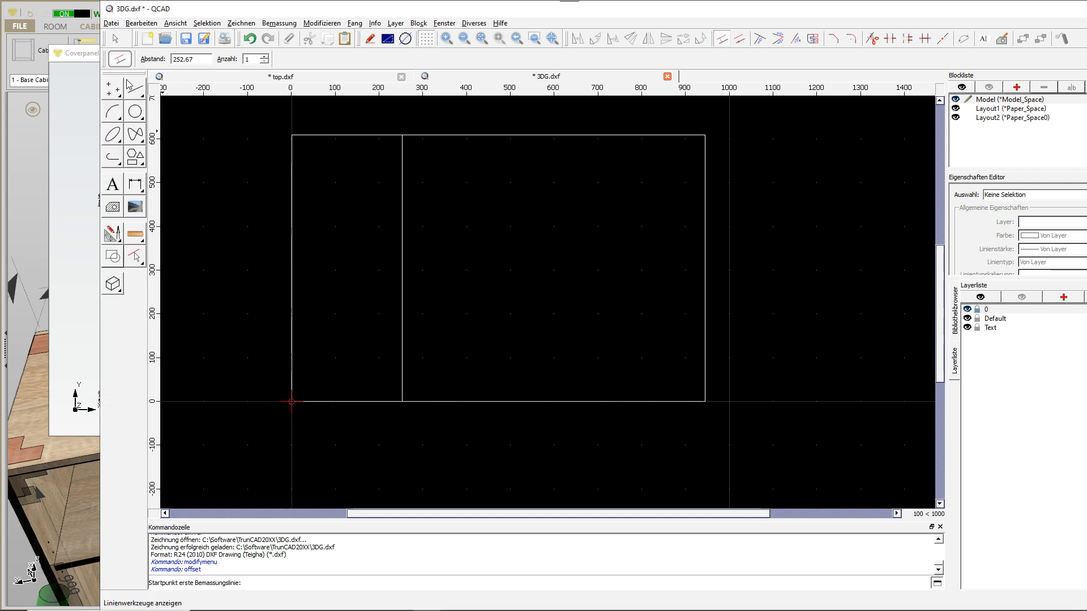
click(115, 39)
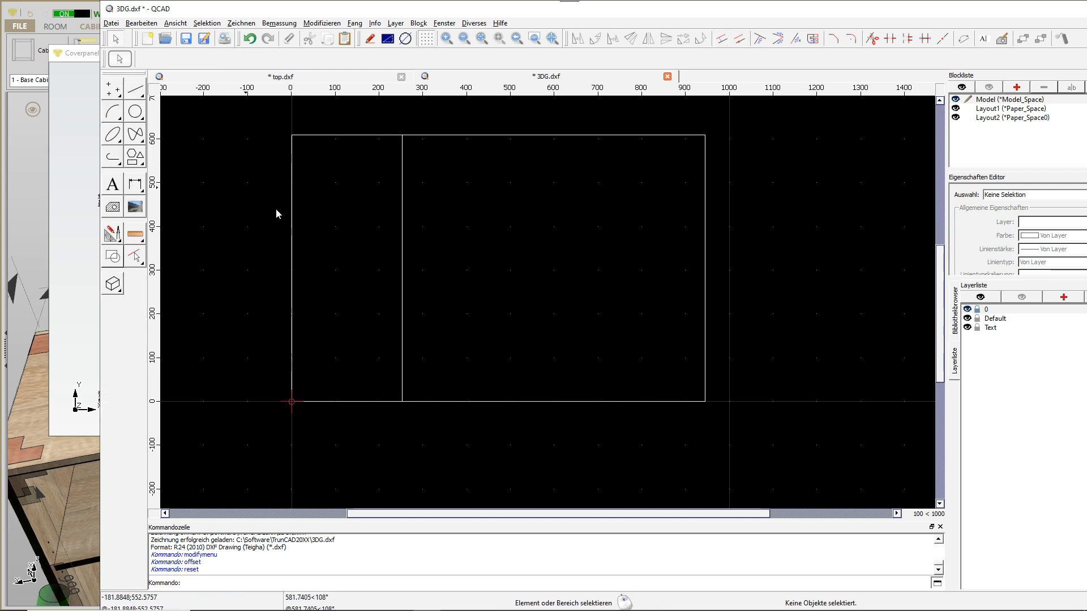
click(291, 227)
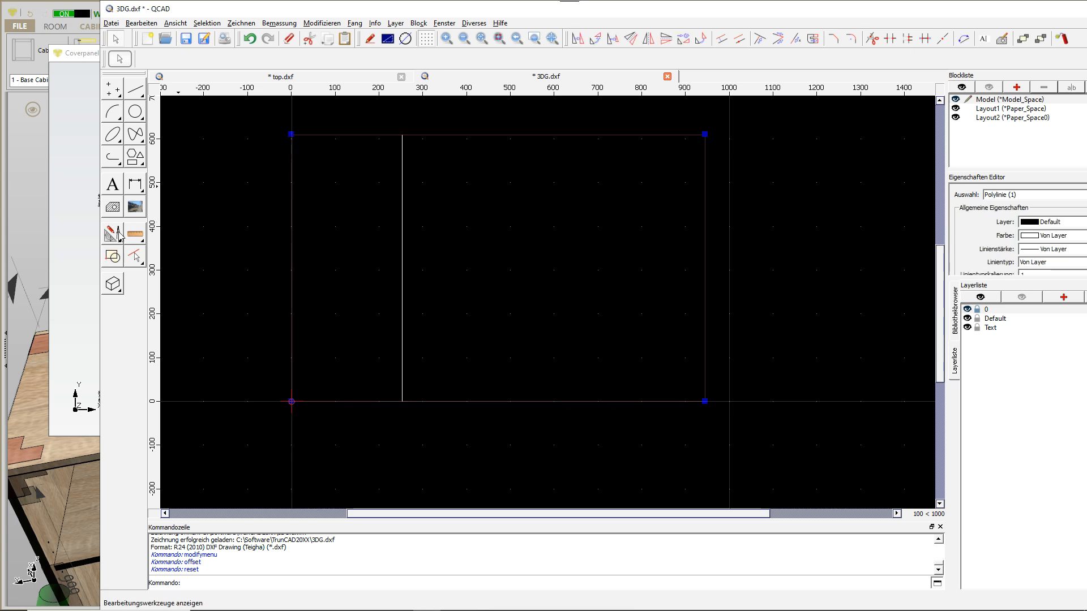
click(119, 232)
click(115, 417)
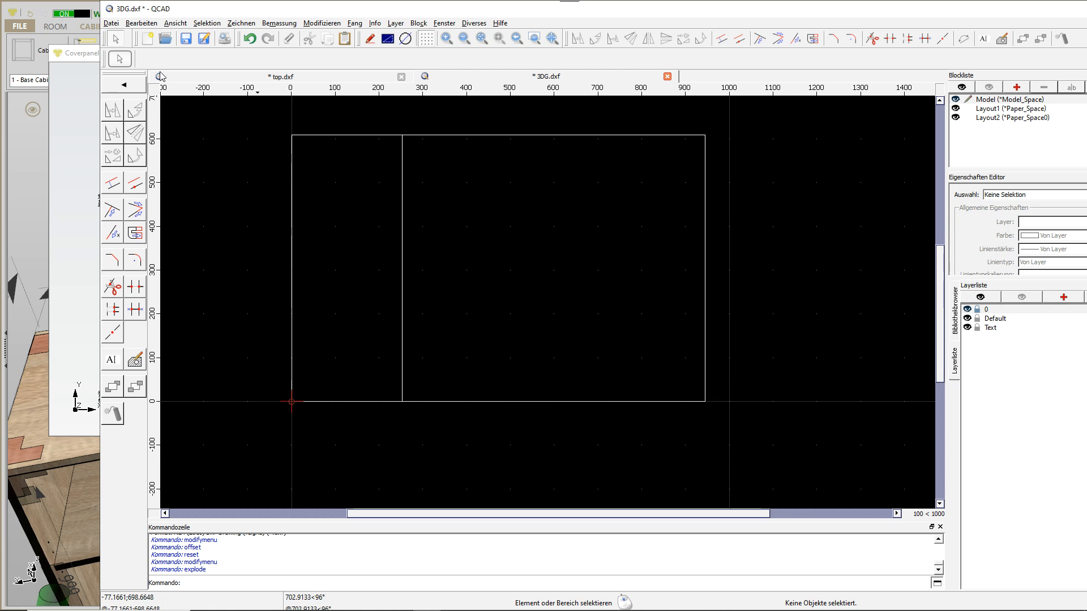
Draw a diagonal line from the outline's upper-left corner to the lower end of the offset line.
click(133, 86)
click(116, 108)
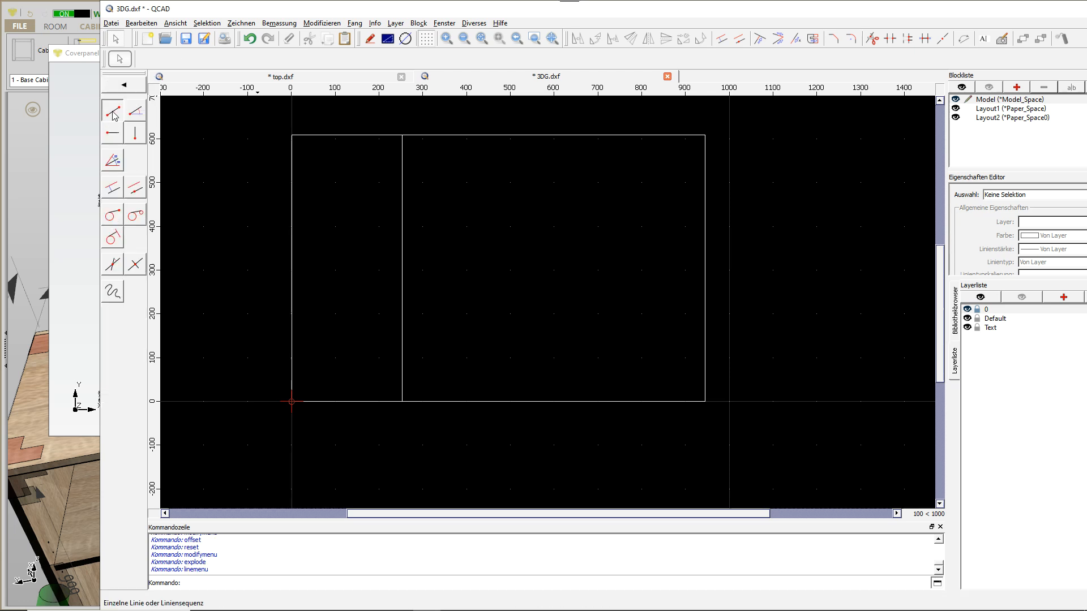
click(115, 116)
click(292, 135)
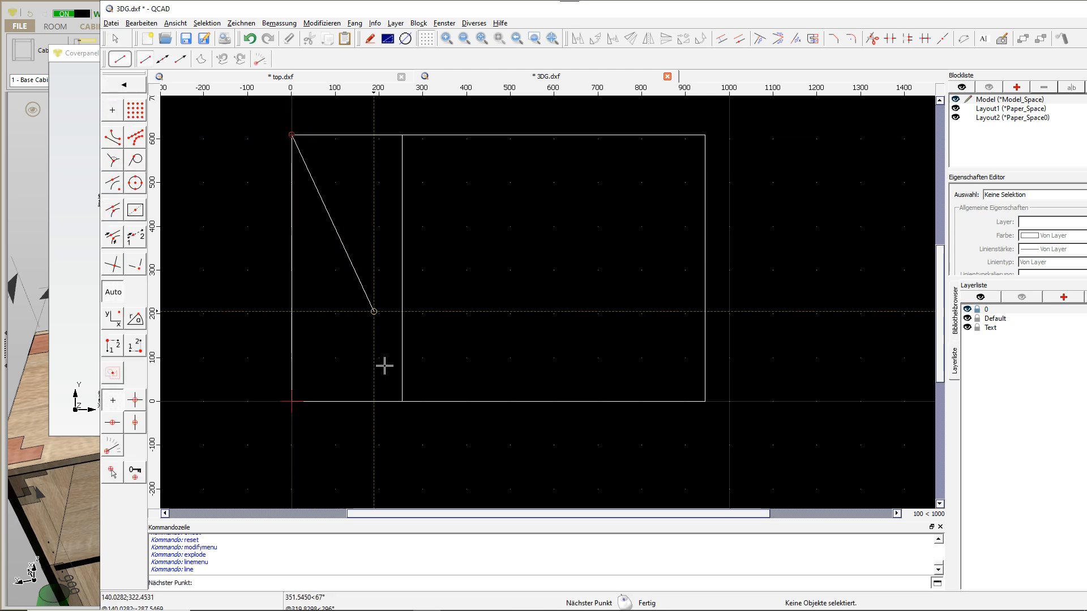
click(400, 400)
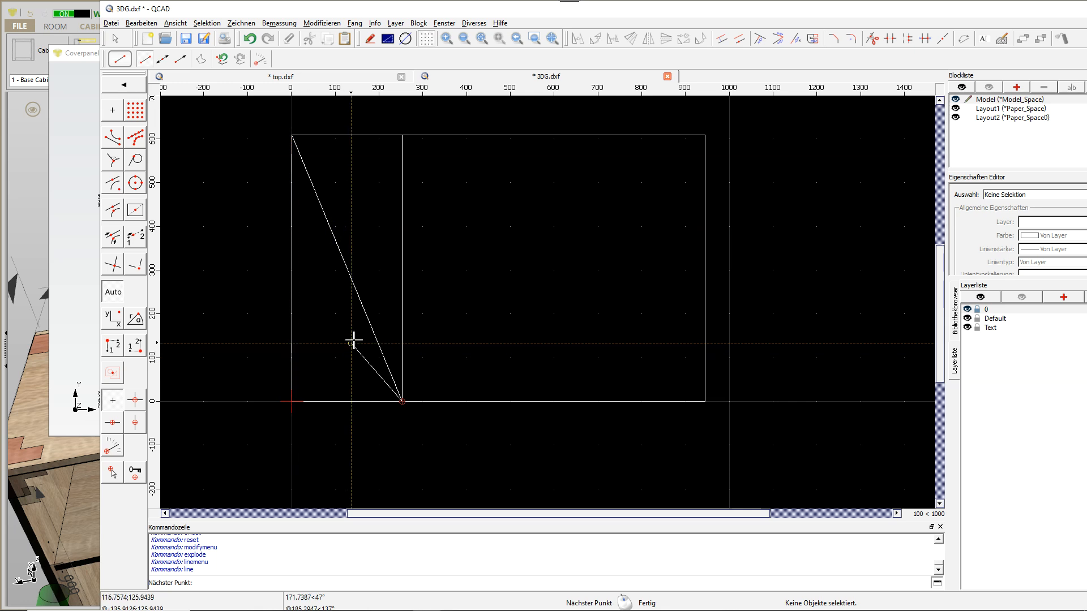
right_click(328, 367)
Break out the left edge, the lower edge portion beyond the diagonal and the vertical offset line, leaving the mitered outline.
scroll(401, 404, up, 2)
scroll(397, 401, down, 2)
click(123, 86)
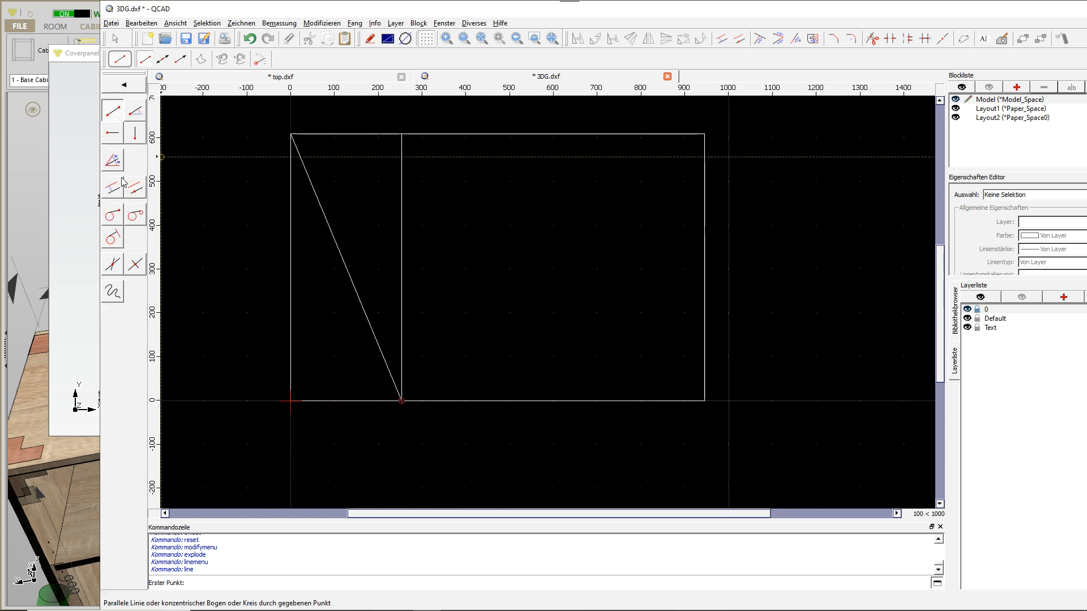
click(119, 237)
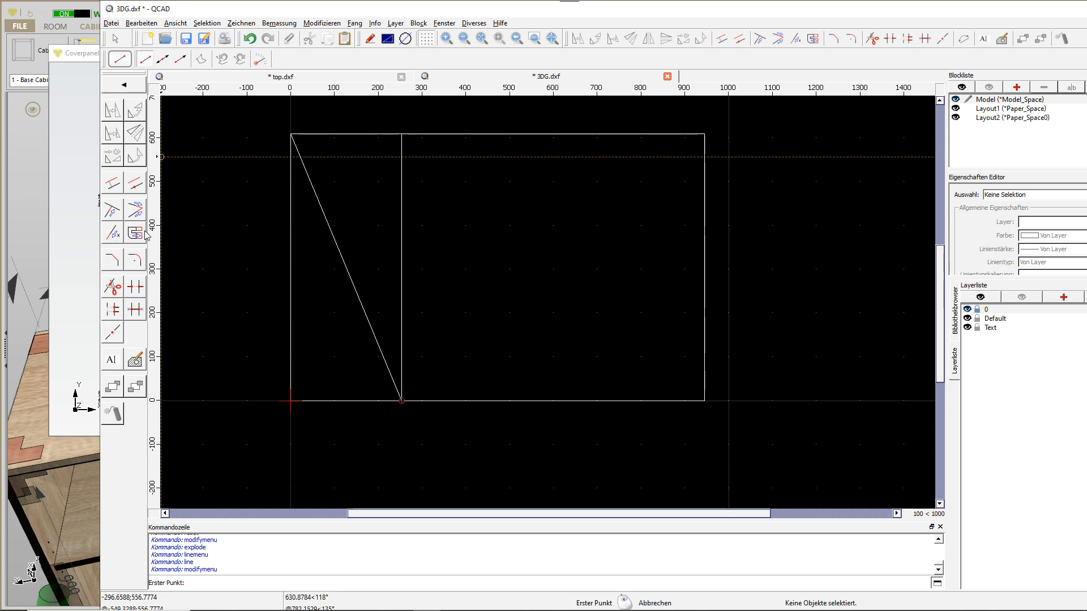
click(136, 290)
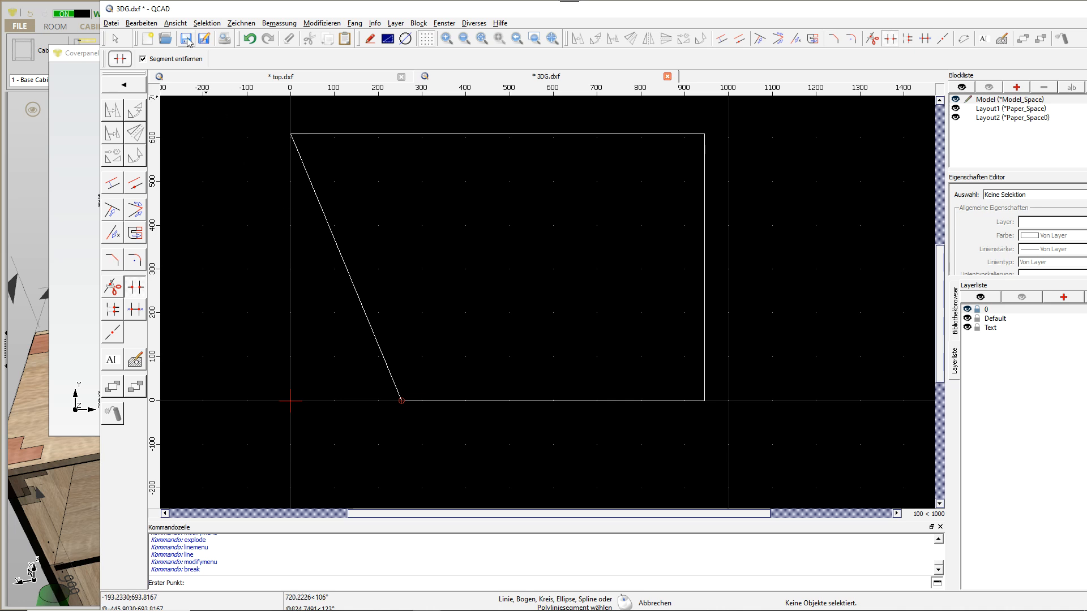
Join the mitered outline's connected segments into one polyline with a tolerance of 0.1 and save the drawing.
click(129, 85)
click(115, 162)
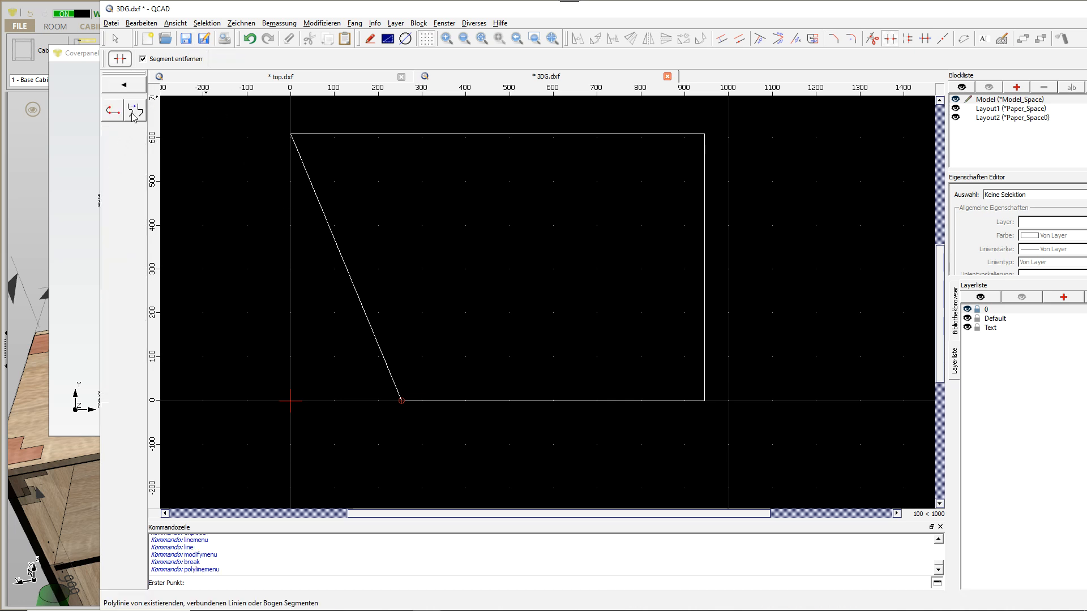
click(135, 111)
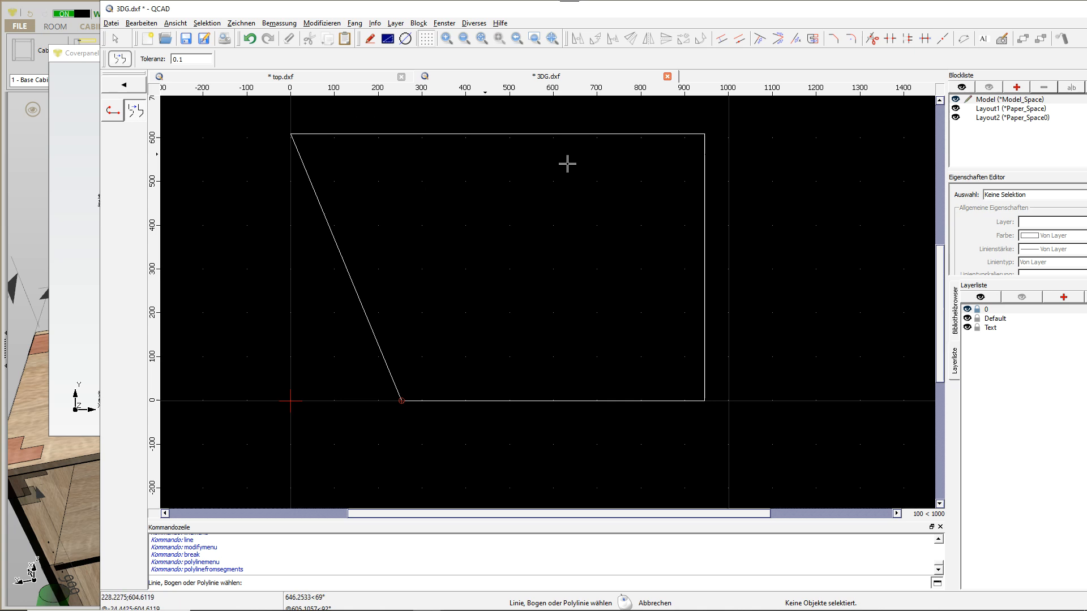
click(705, 210)
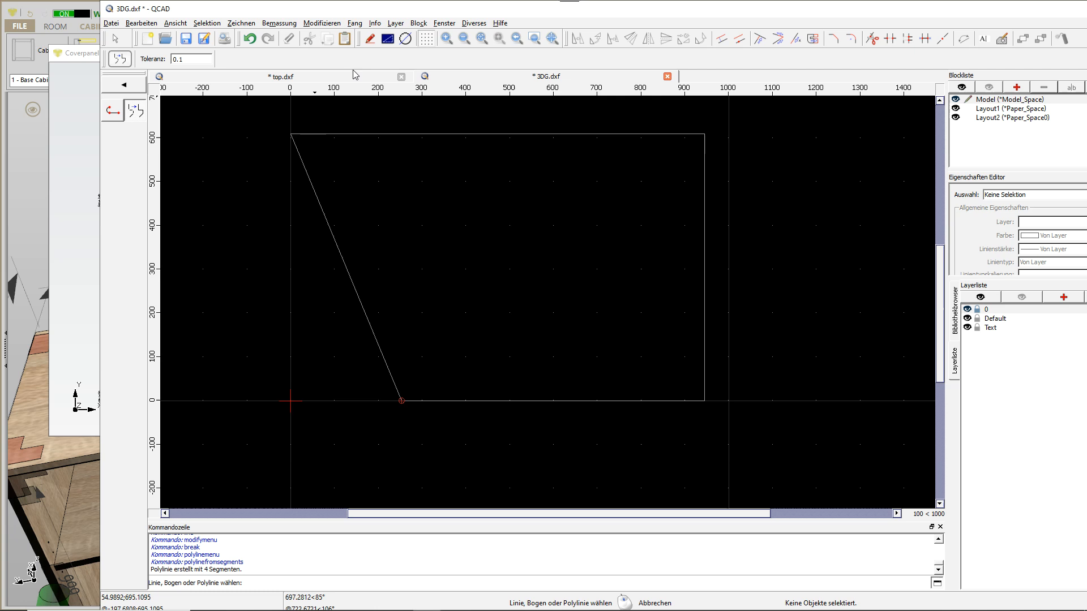
click(186, 41)
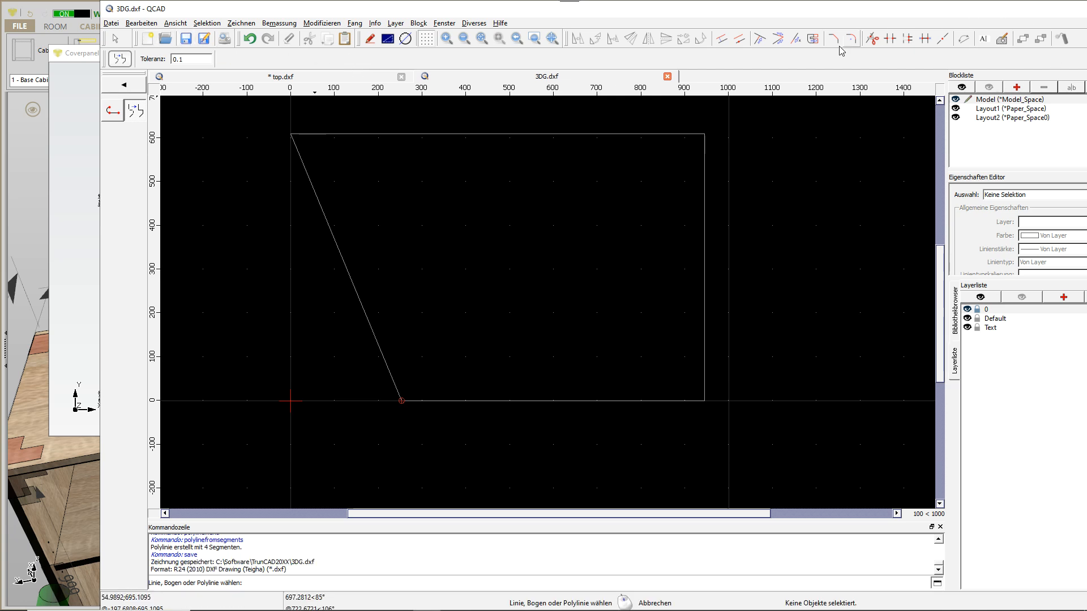
Close the 3DG.dxf drawing, switch to TrunCAD and exit the cover panel's part editor.
click(668, 76)
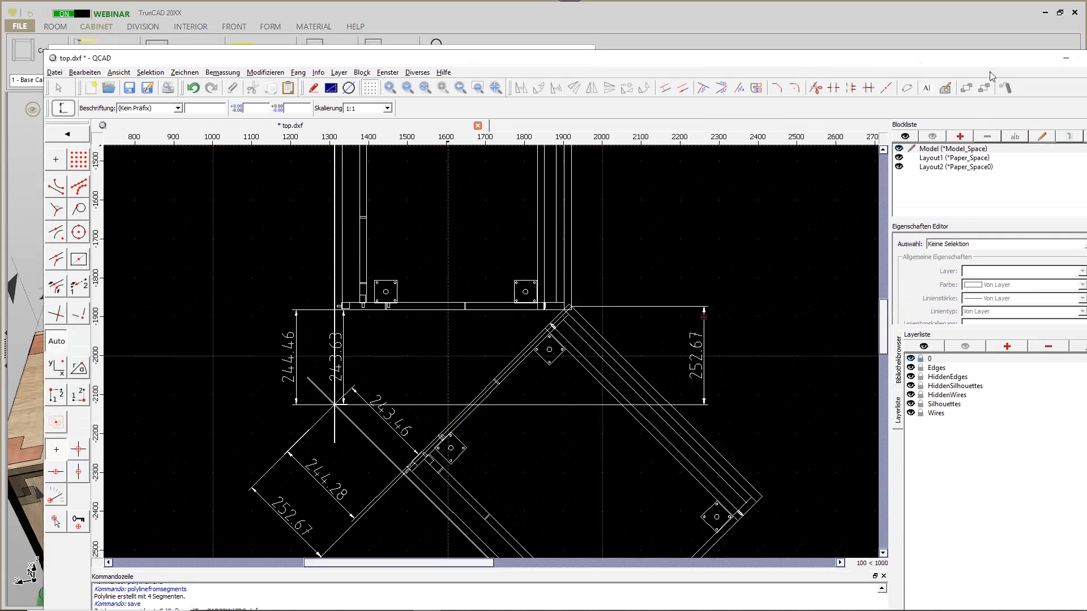
click(1066, 62)
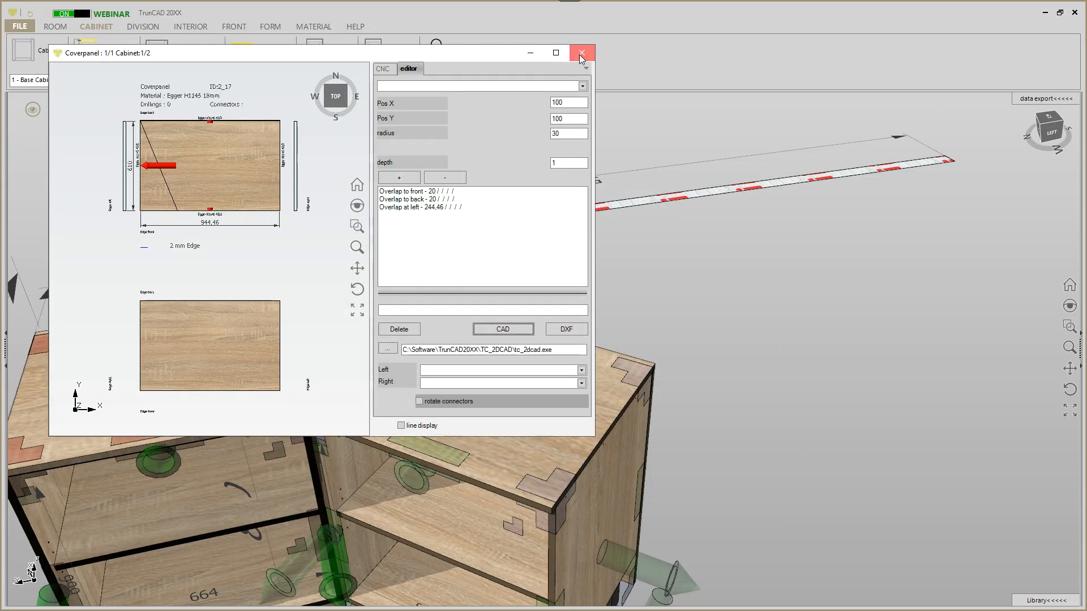
click(712, 257)
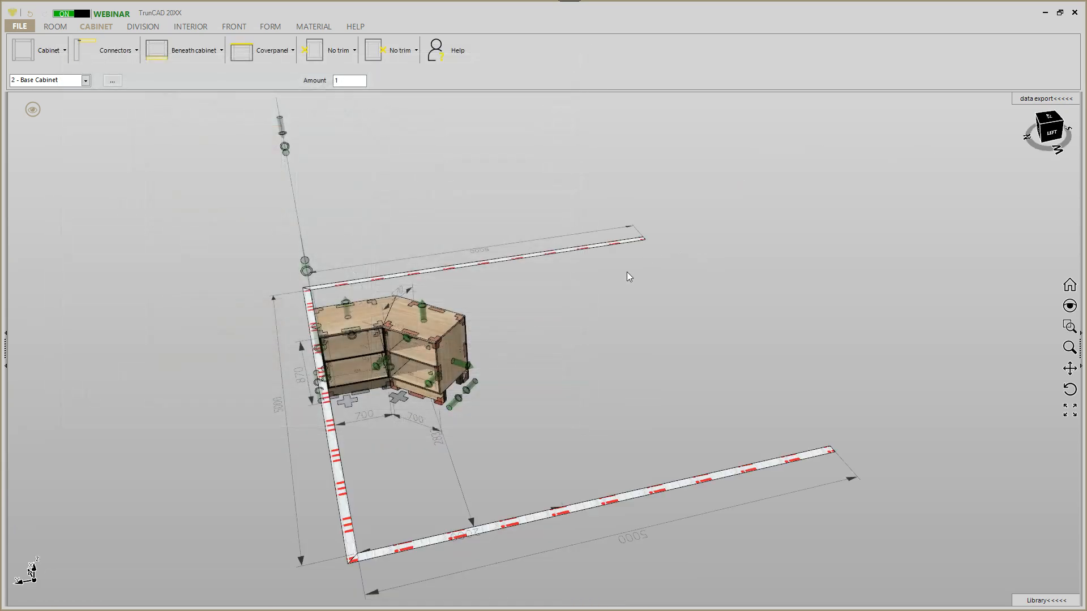
Examine from several angles how the two mitered cover panels meet on the angled base cabinets.
scroll(392, 318, up, 8)
middle_drag(453, 320, 685, 391)
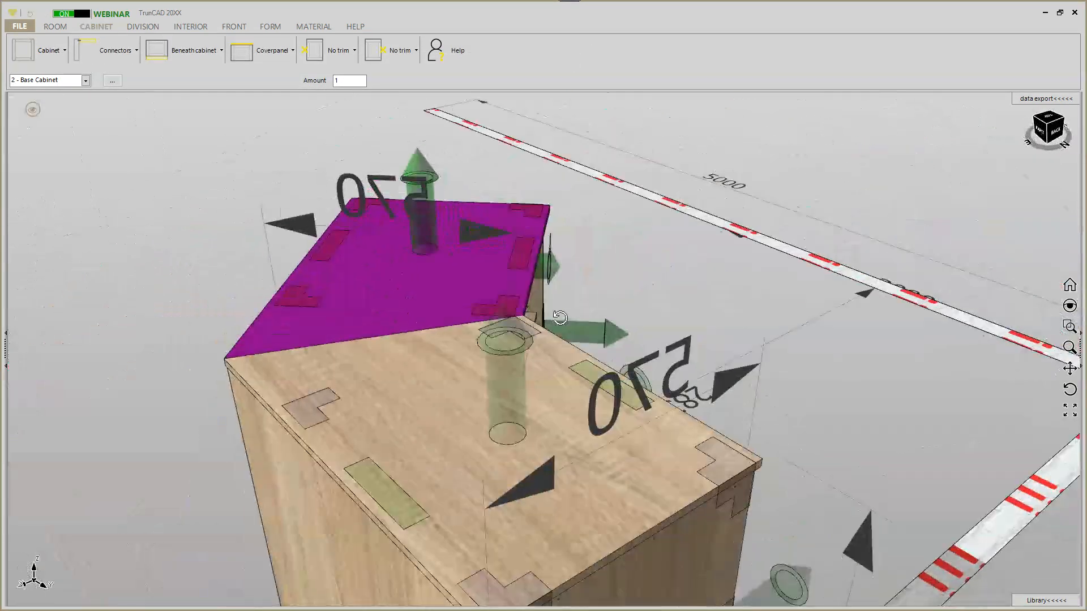
middle_drag(376, 359, 587, 378)
scroll(586, 376, down, 10)
middle_drag(664, 371, 668, 347)
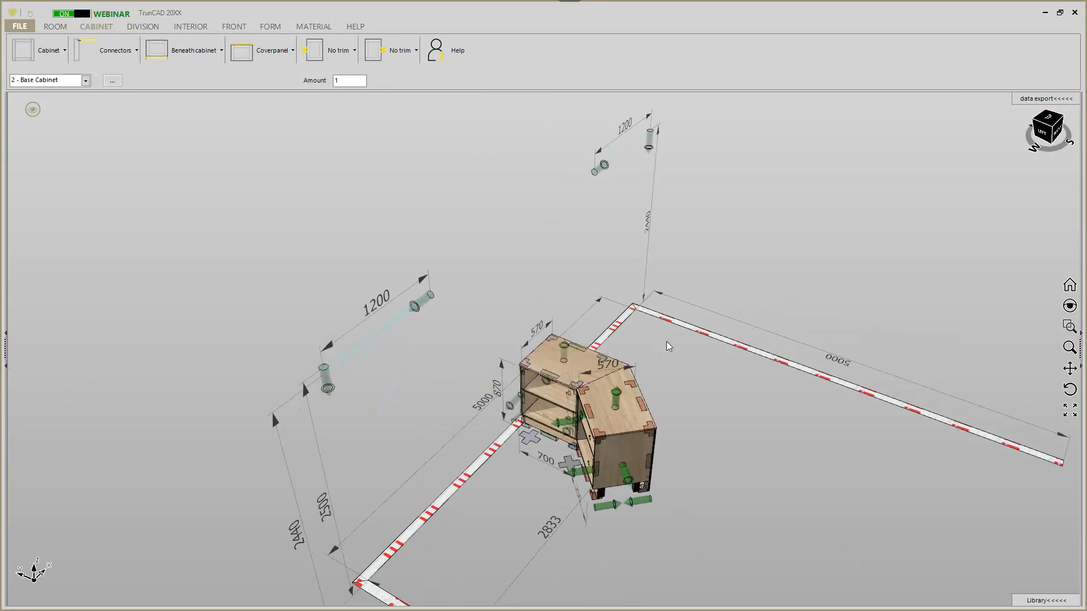
middle_drag(562, 261, 528, 247)
scroll(529, 247, down, 3)
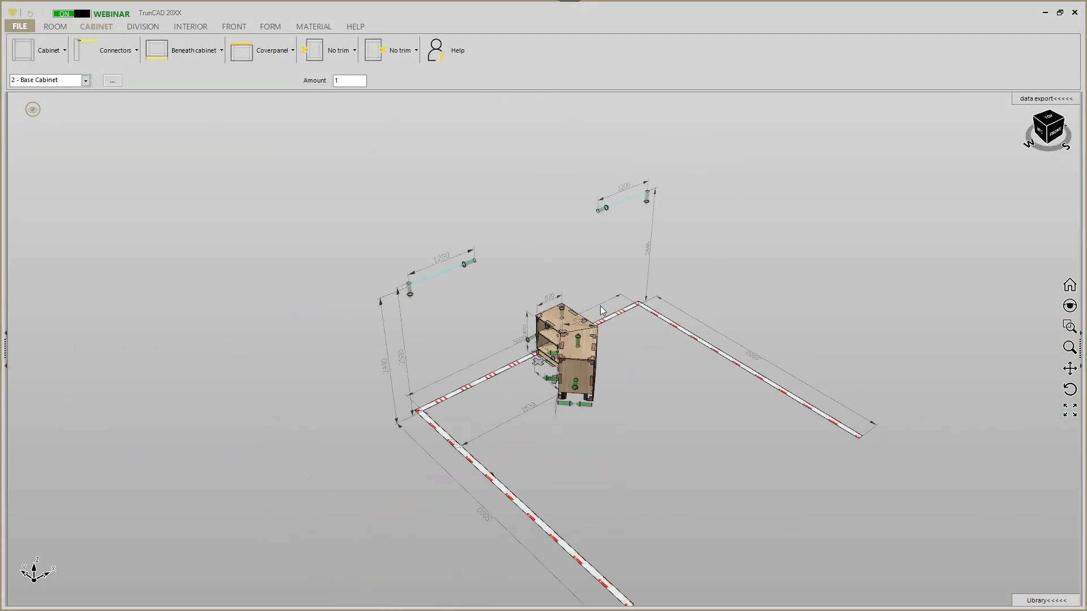
scroll(625, 358, up, 6)
middle_drag(625, 358, 608, 355)
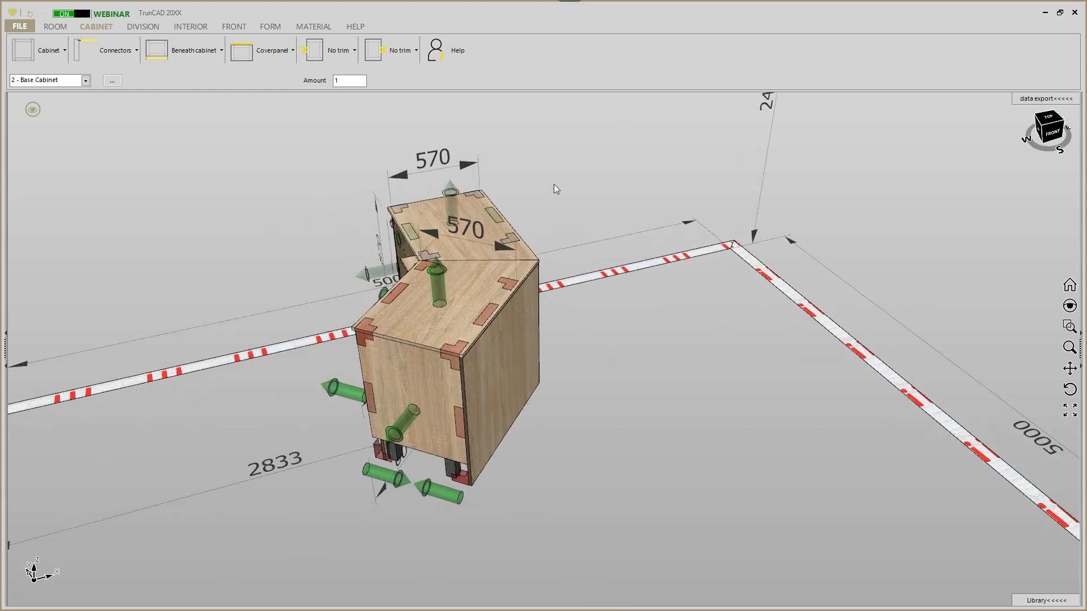